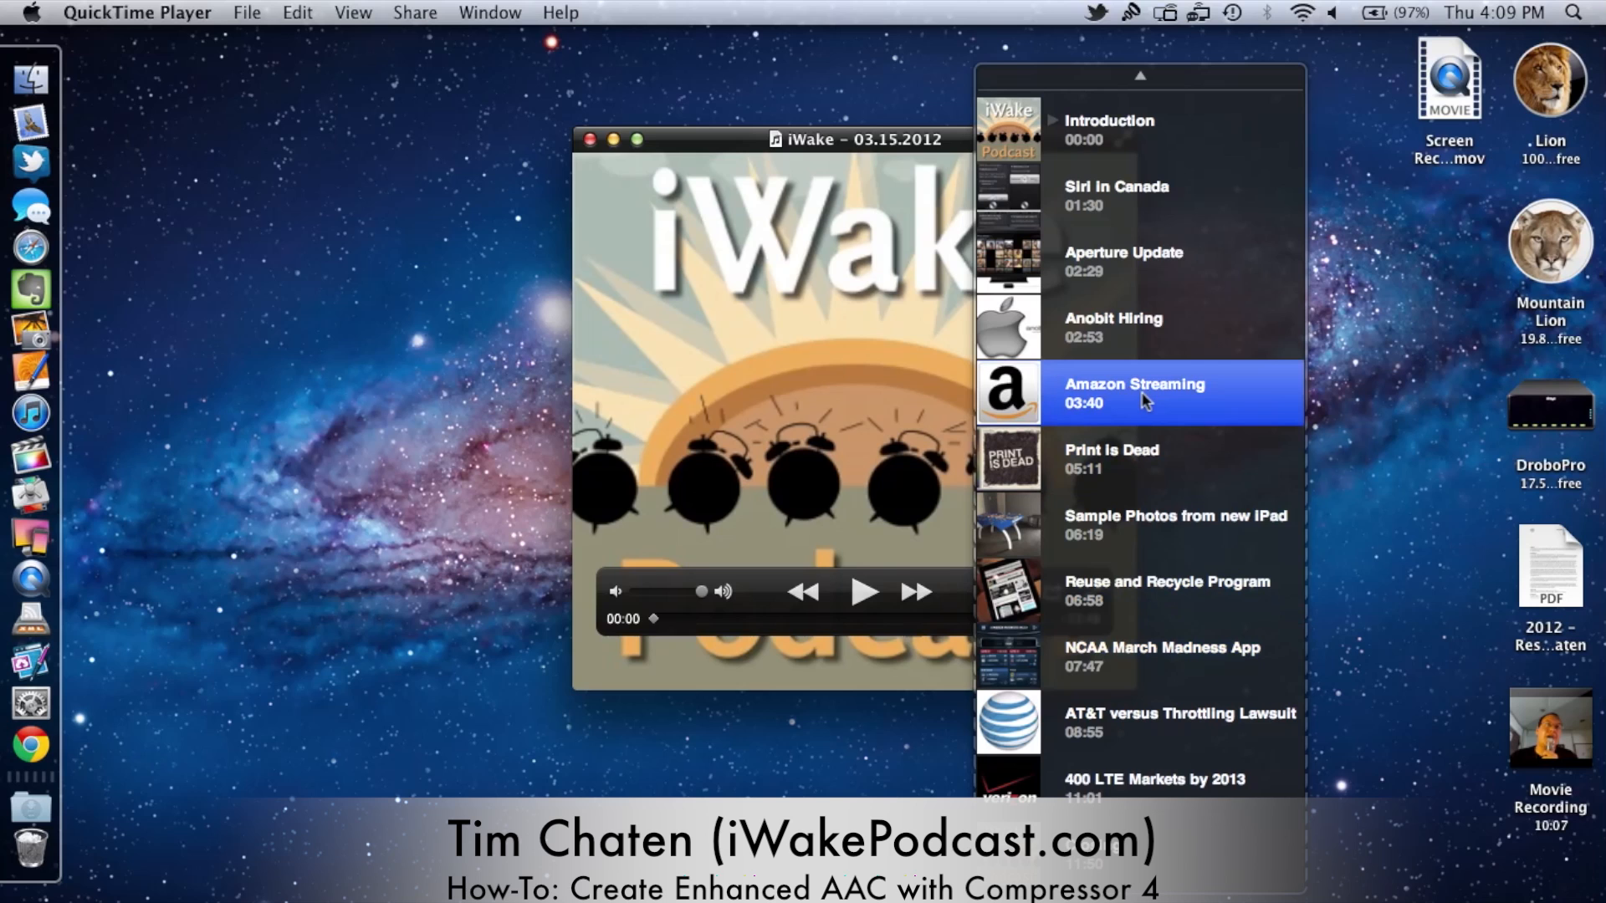
Step: Jump to the Sample Photos from new iPad chapter of the iWake - 03.15.2012 episode, then to its last chapter, Closing
{"action": "left_click", "coordinate": [1176, 541]}
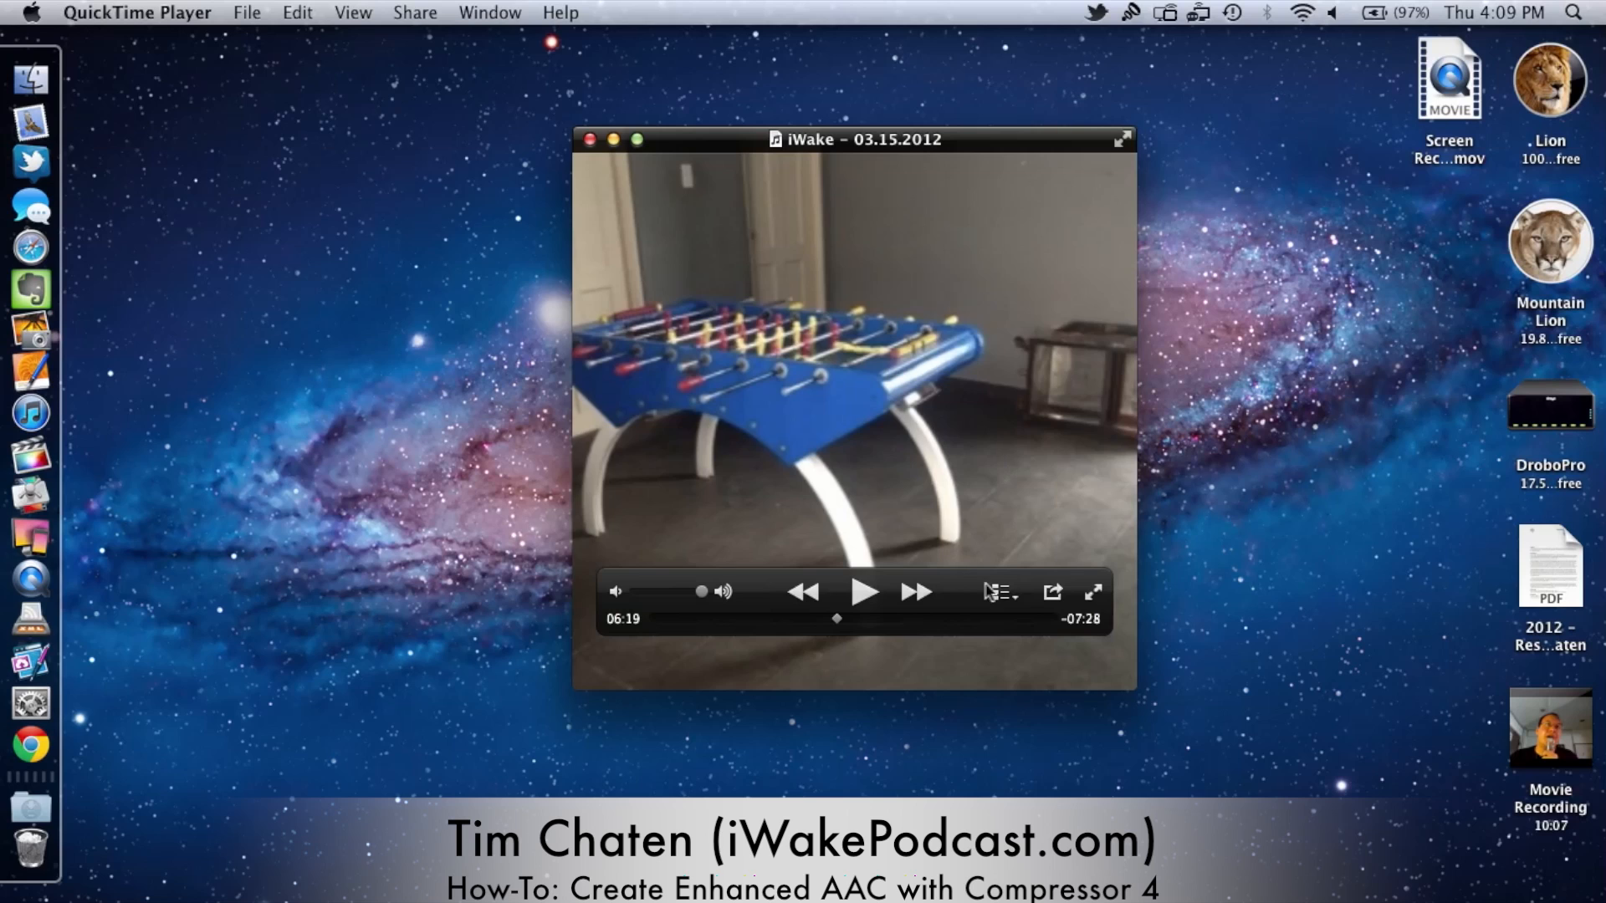
{"action": "left_click", "coordinate": [1053, 594]}
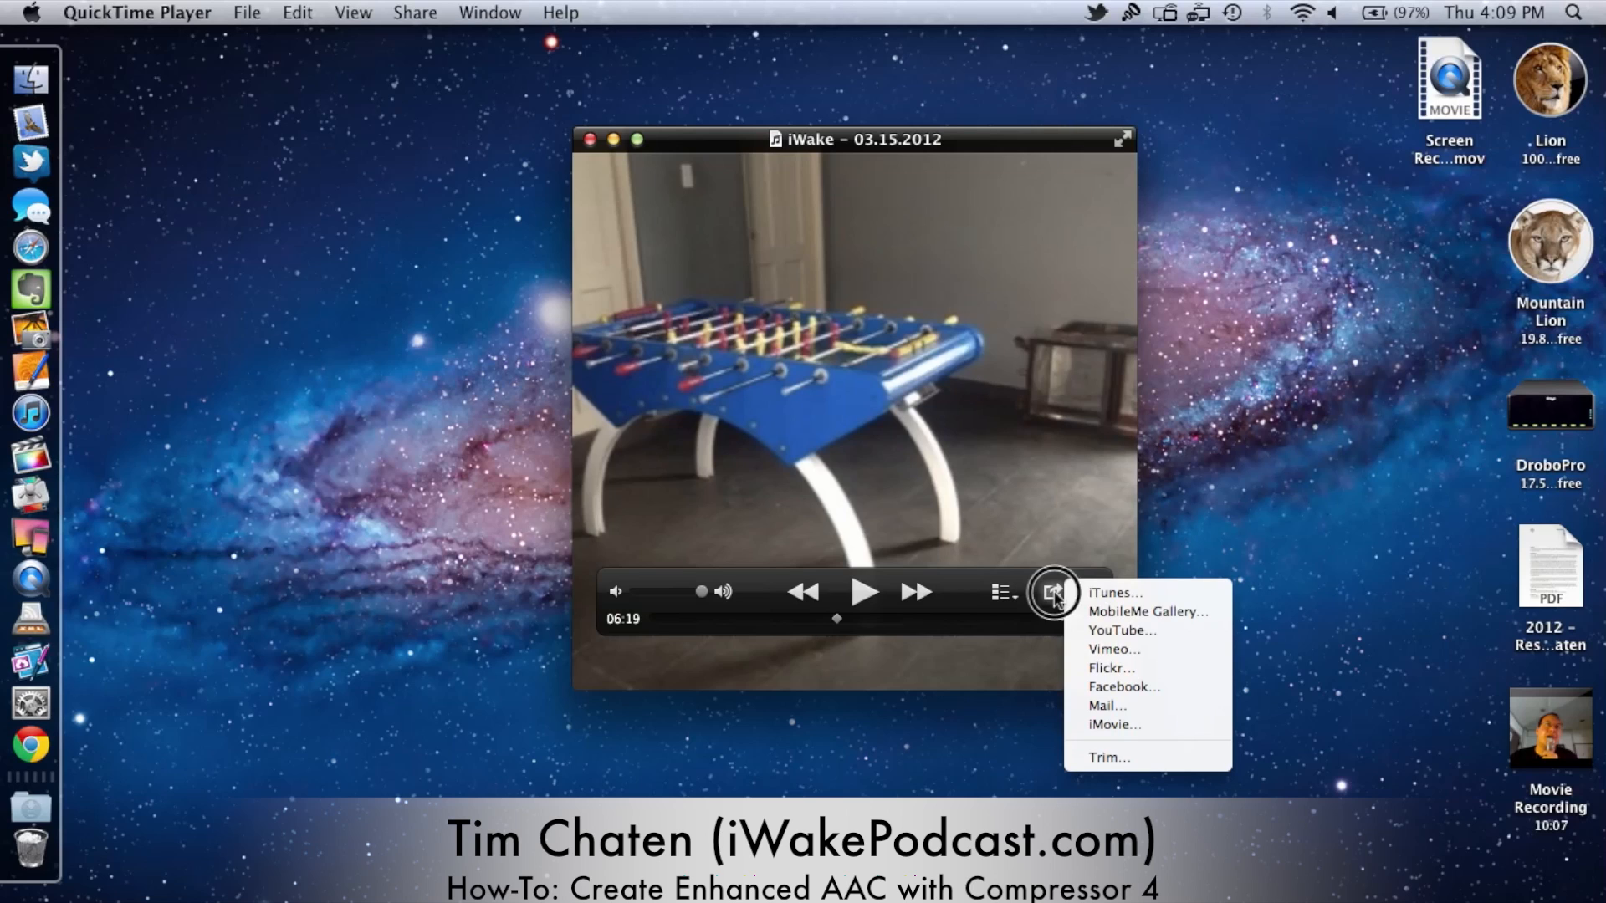
{"action": "left_click", "coordinate": [1022, 595]}
{"action": "left_click", "coordinate": [1007, 592]}
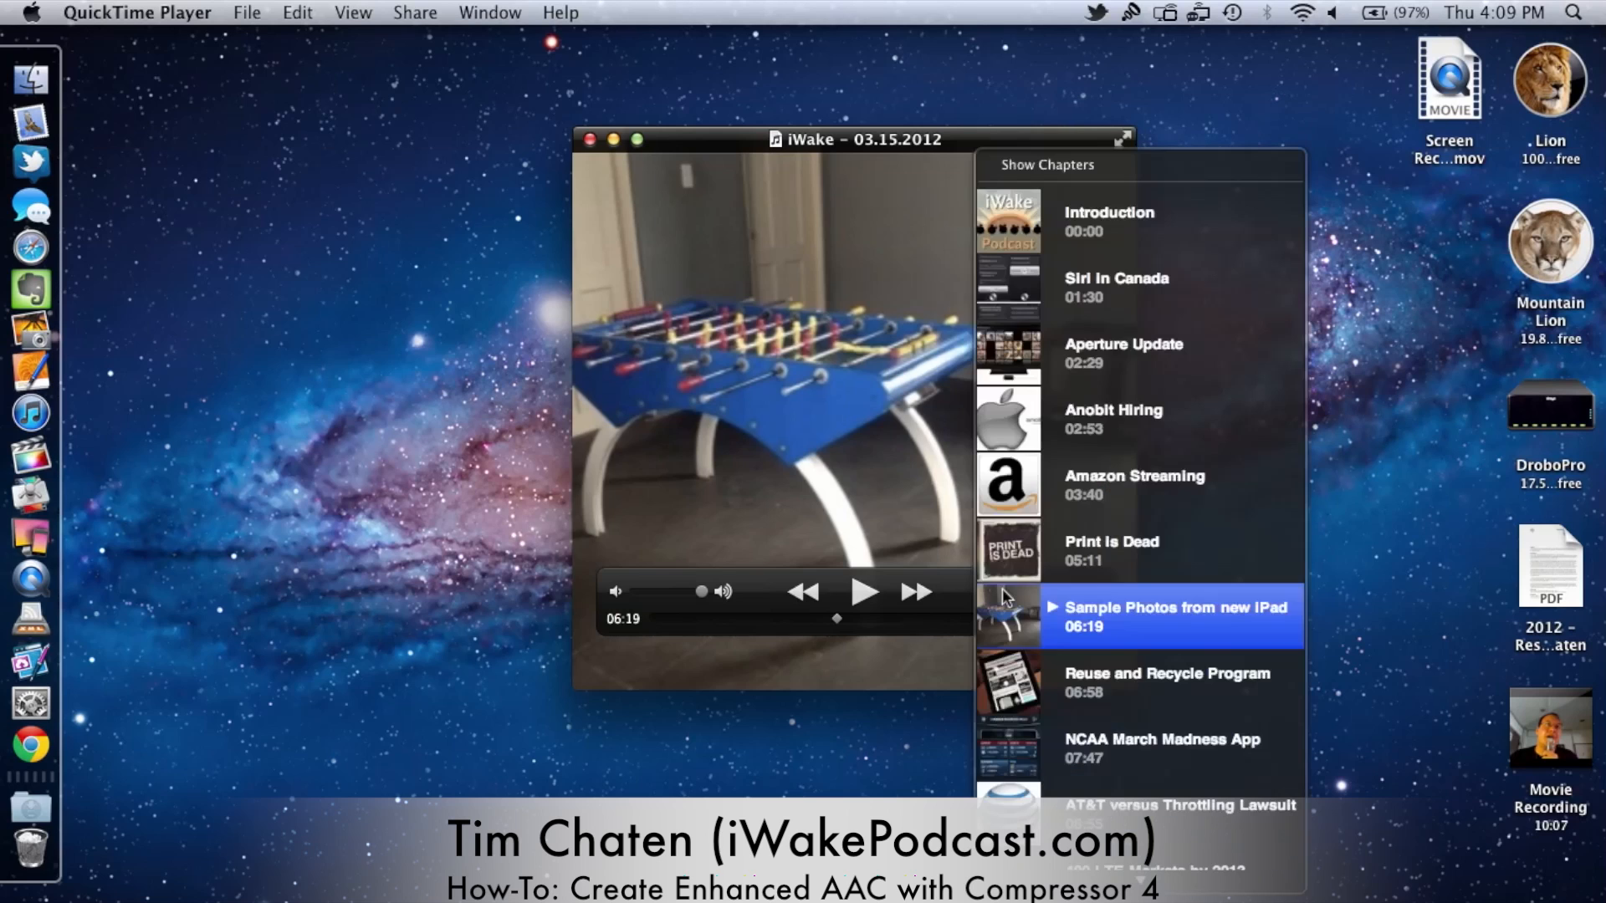
{"action": "mouse_move", "coordinate": [1100, 885]}
{"action": "left_click", "coordinate": [1098, 870]}
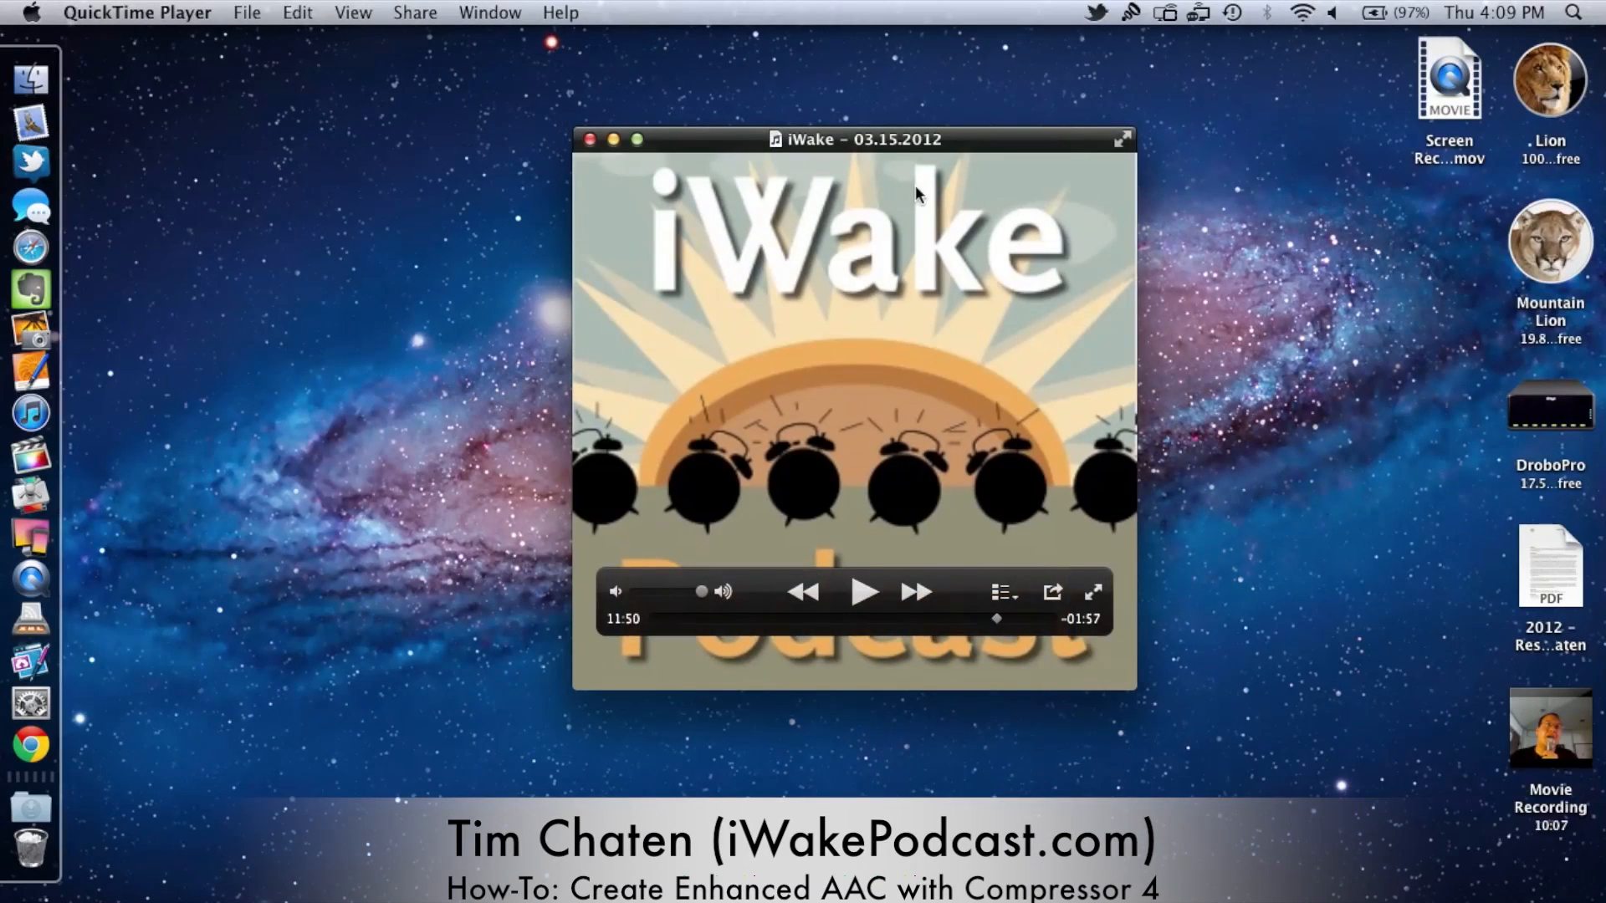
Step: Jump to the Siri in Canada chapter and play a brief moment of it before pausing
{"action": "left_click", "coordinate": [1001, 592]}
{"action": "mouse_move", "coordinate": [1099, 14]}
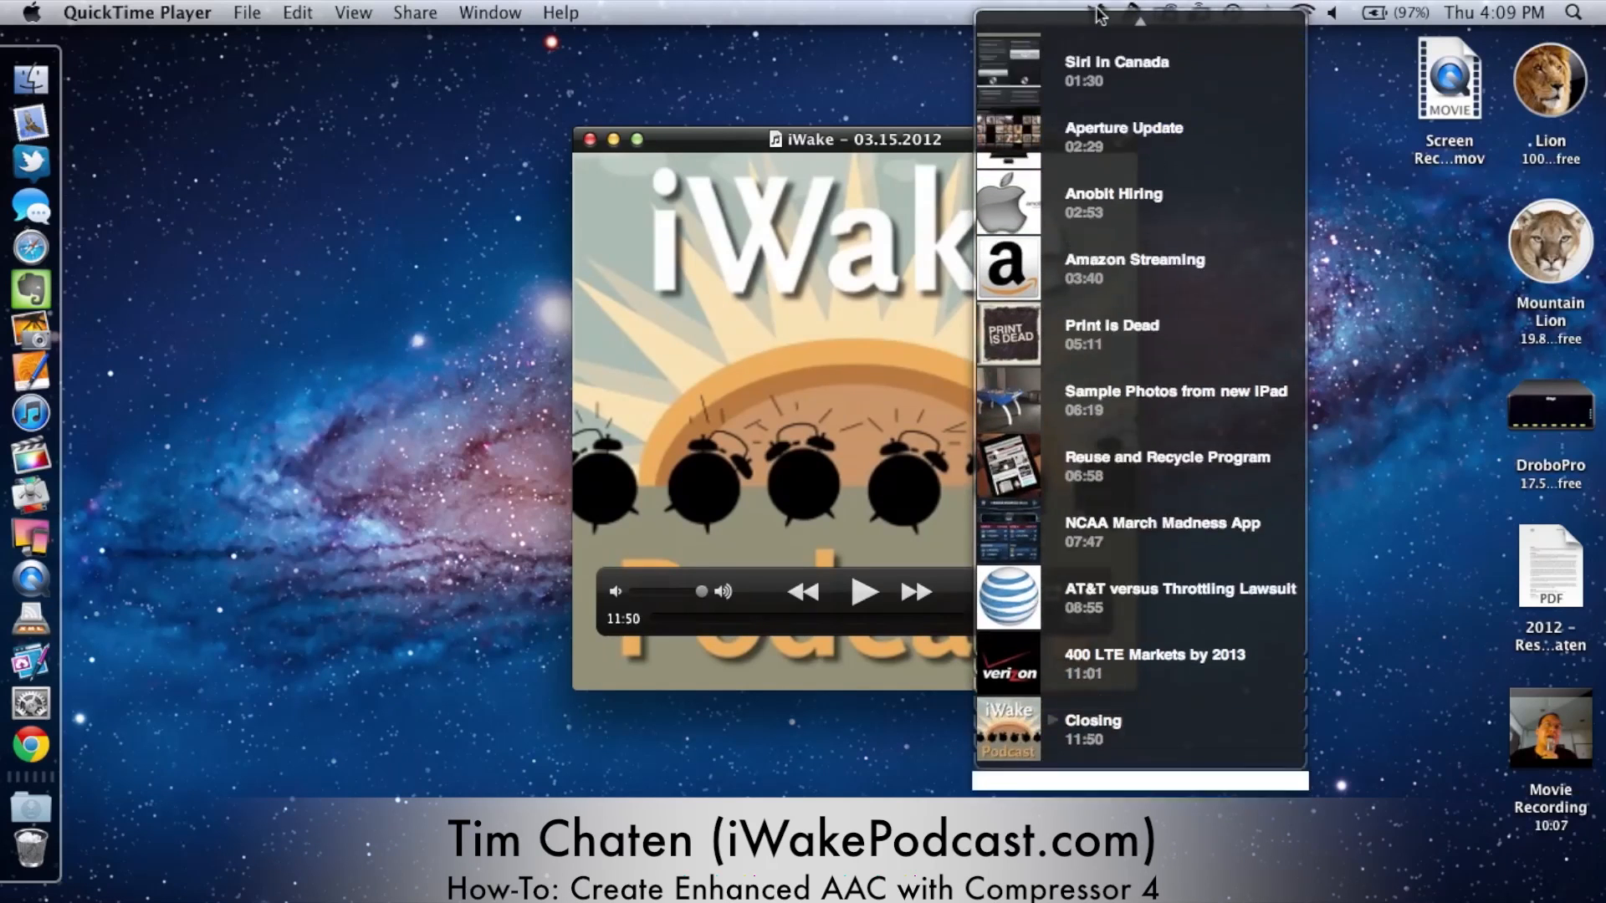
{"action": "left_click", "coordinate": [1153, 138]}
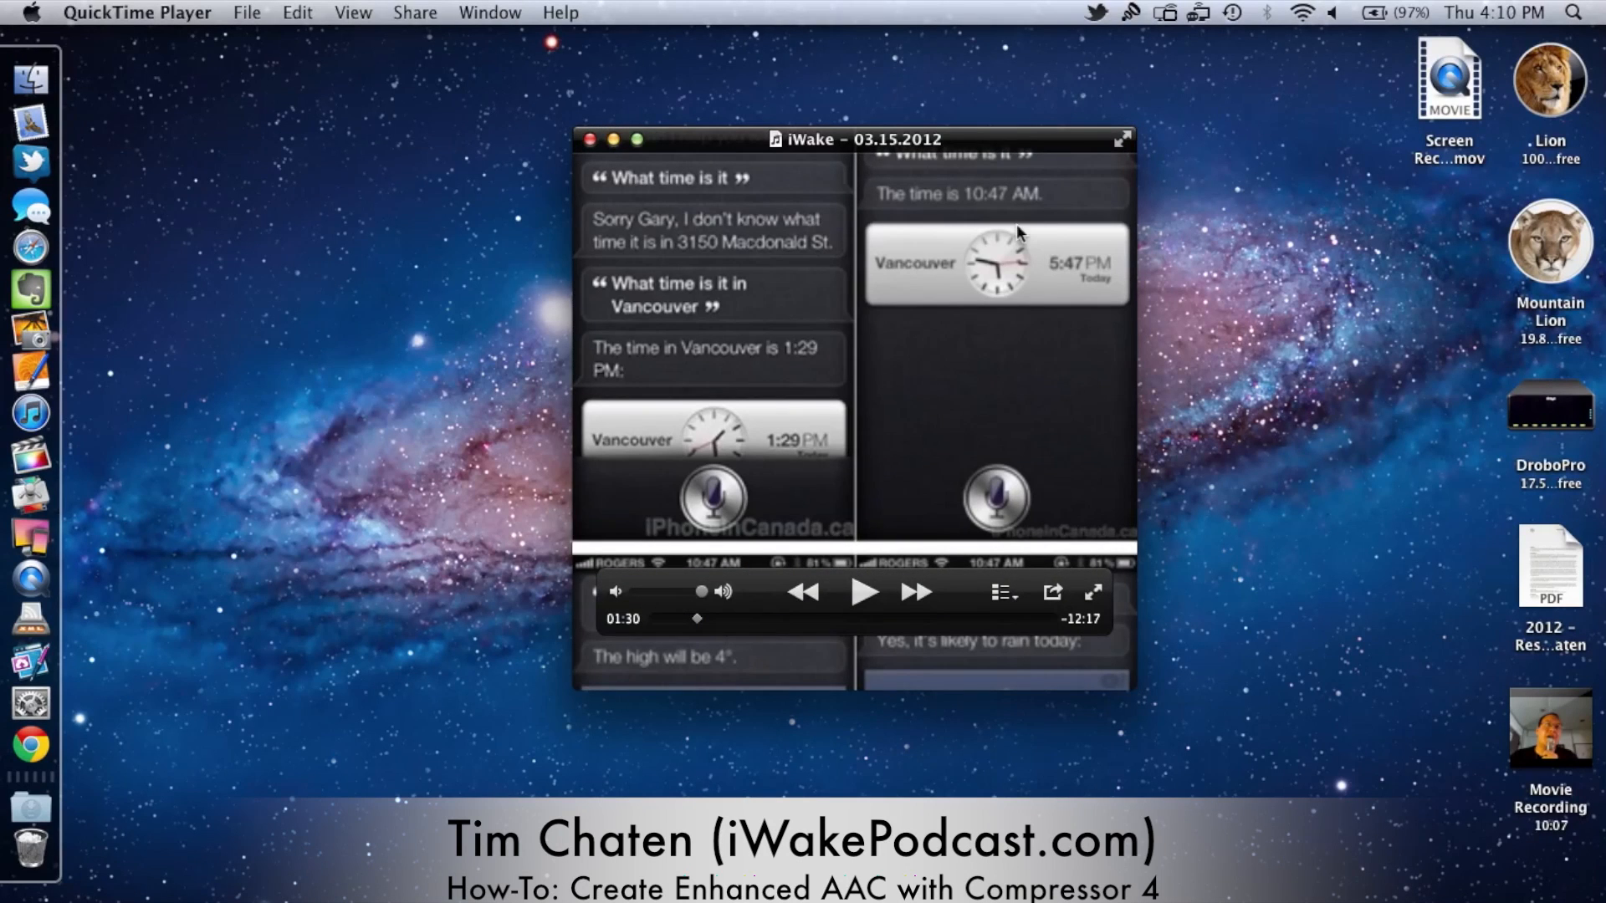
{"action": "left_click", "coordinate": [876, 587]}
{"action": "left_click", "coordinate": [862, 590]}
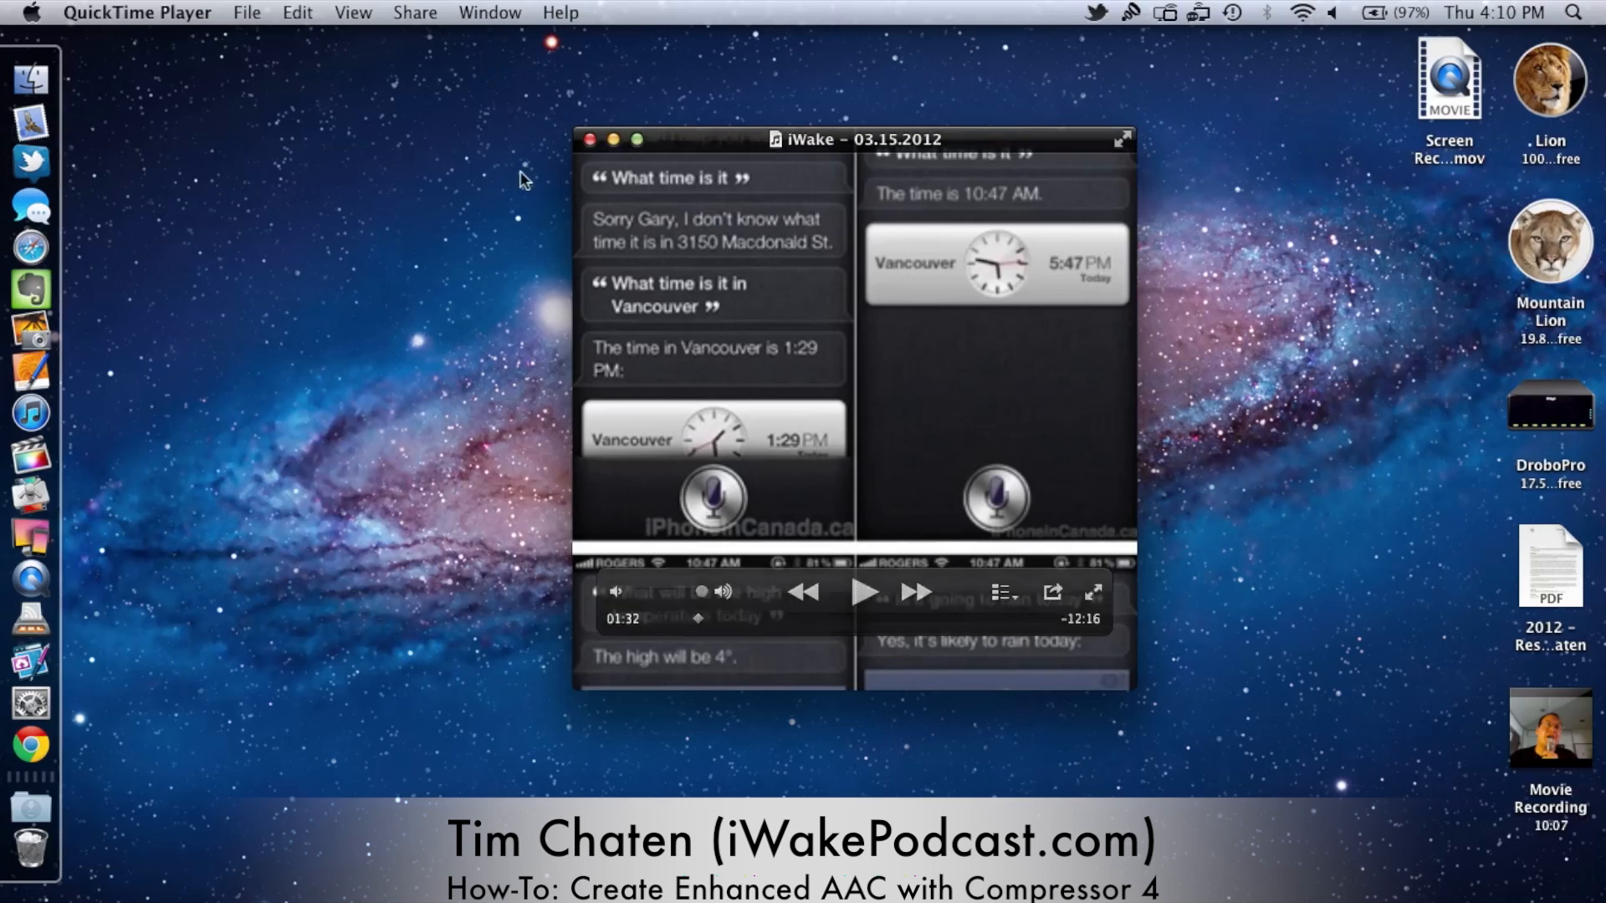
Step: Switch to Final Cut Pro and send the iWake 03.23.2012 project to Compressor
{"action": "key", "text": "super+Tab"}
{"action": "key", "text": "super+Tab"}
{"action": "key", "text": "super+Tab"}
{"action": "key", "text": "super+Tab"}
{"action": "key", "text": "super+Tab"}
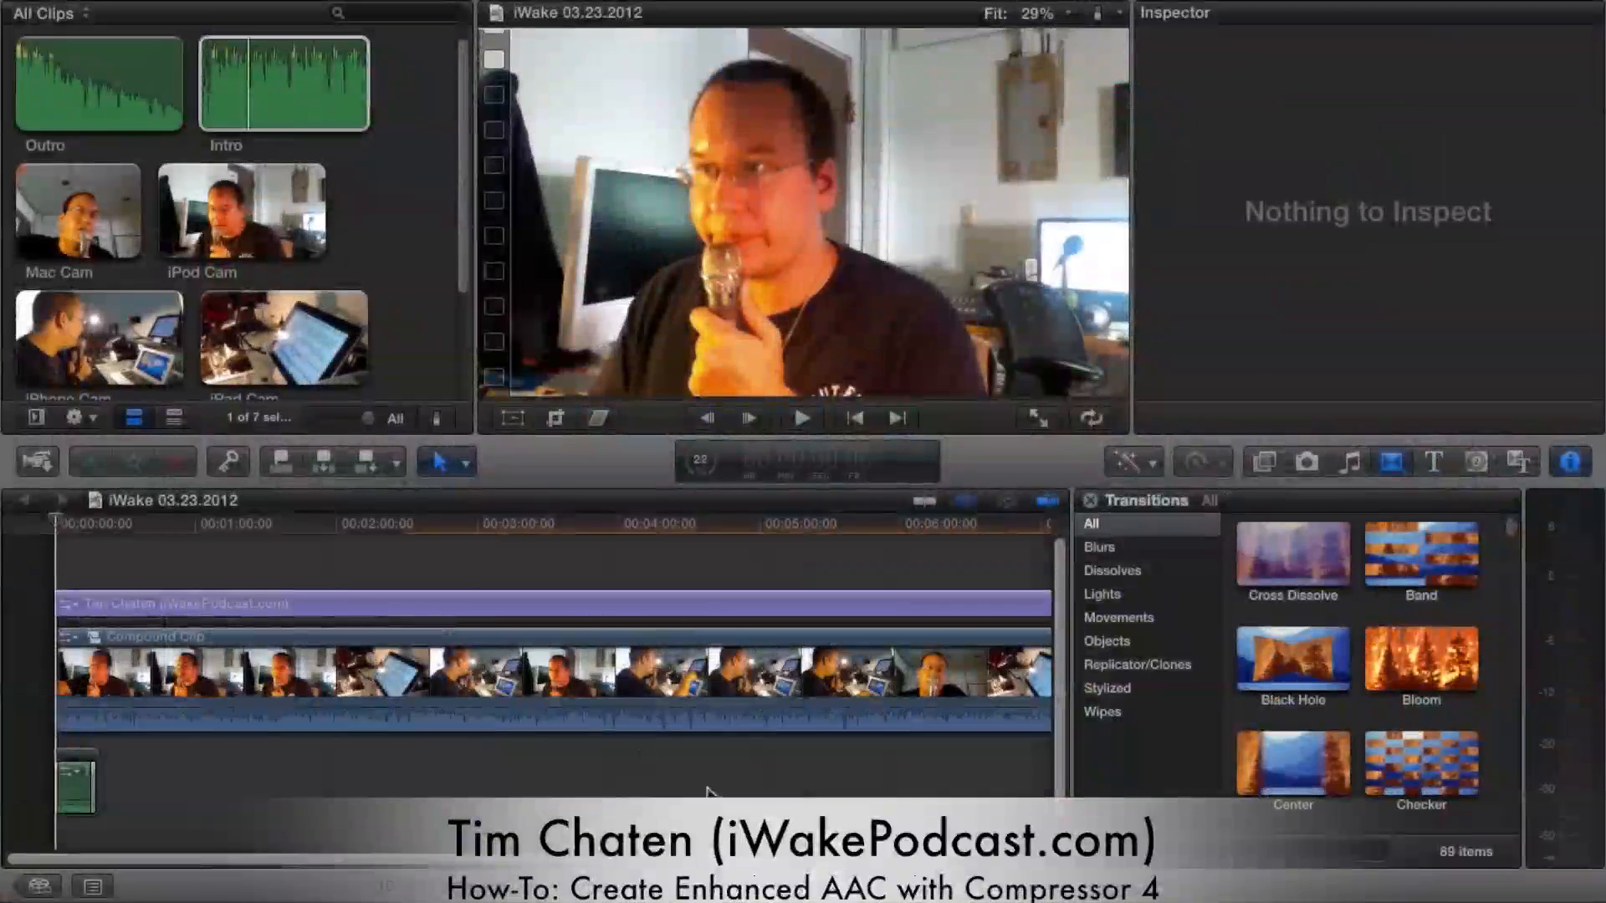
{"action": "left_click", "coordinate": [565, 11]}
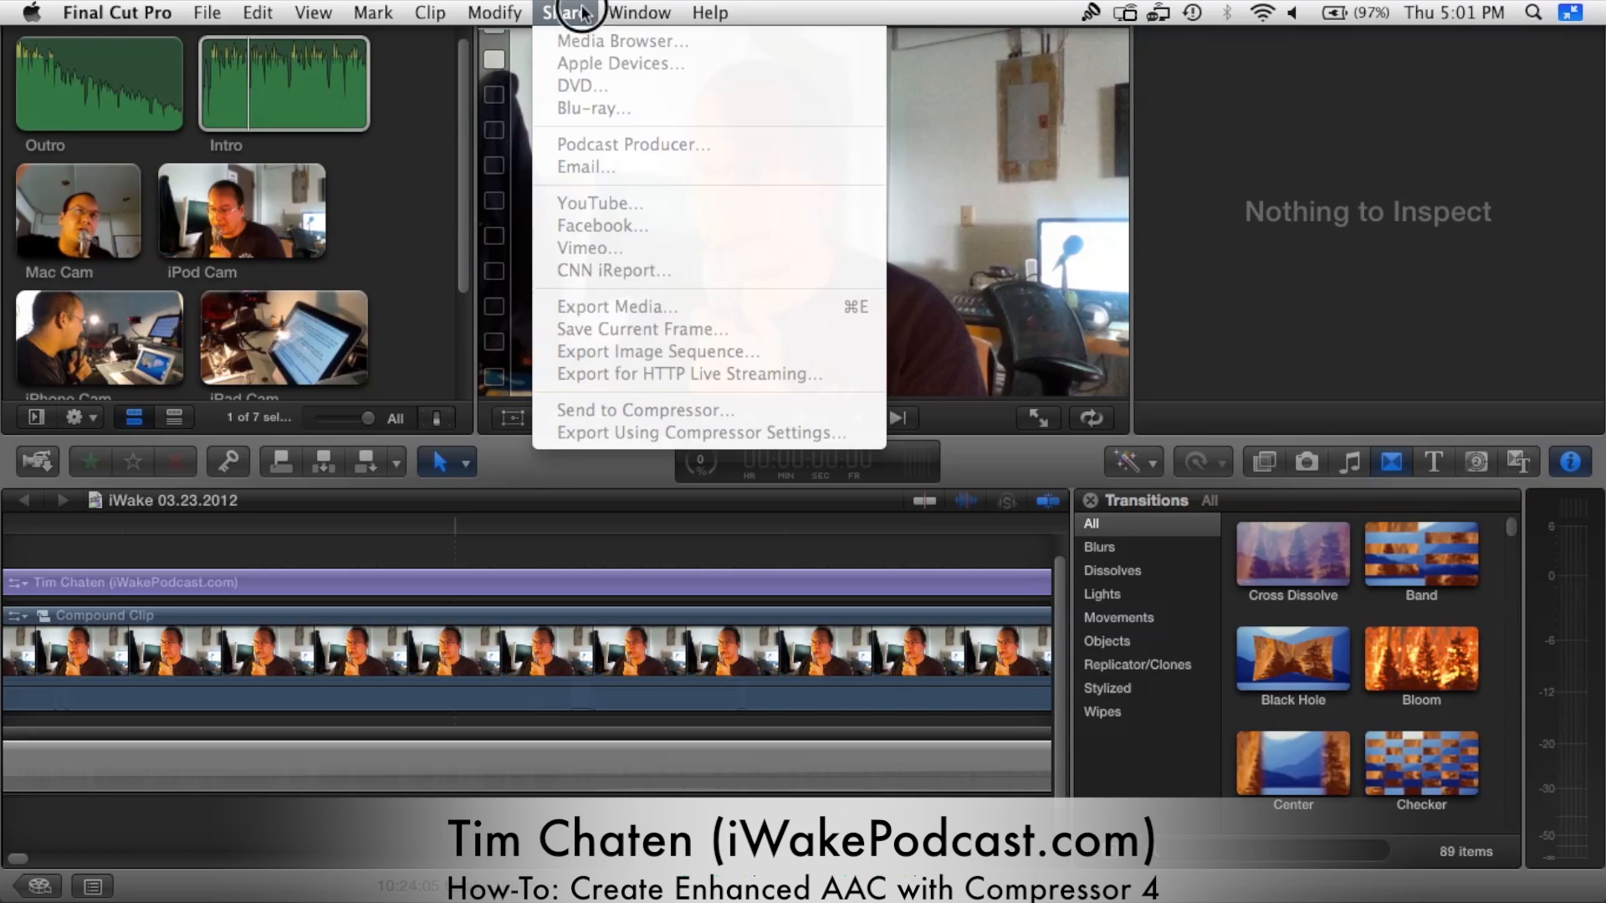
{"action": "left_click", "coordinate": [578, 10]}
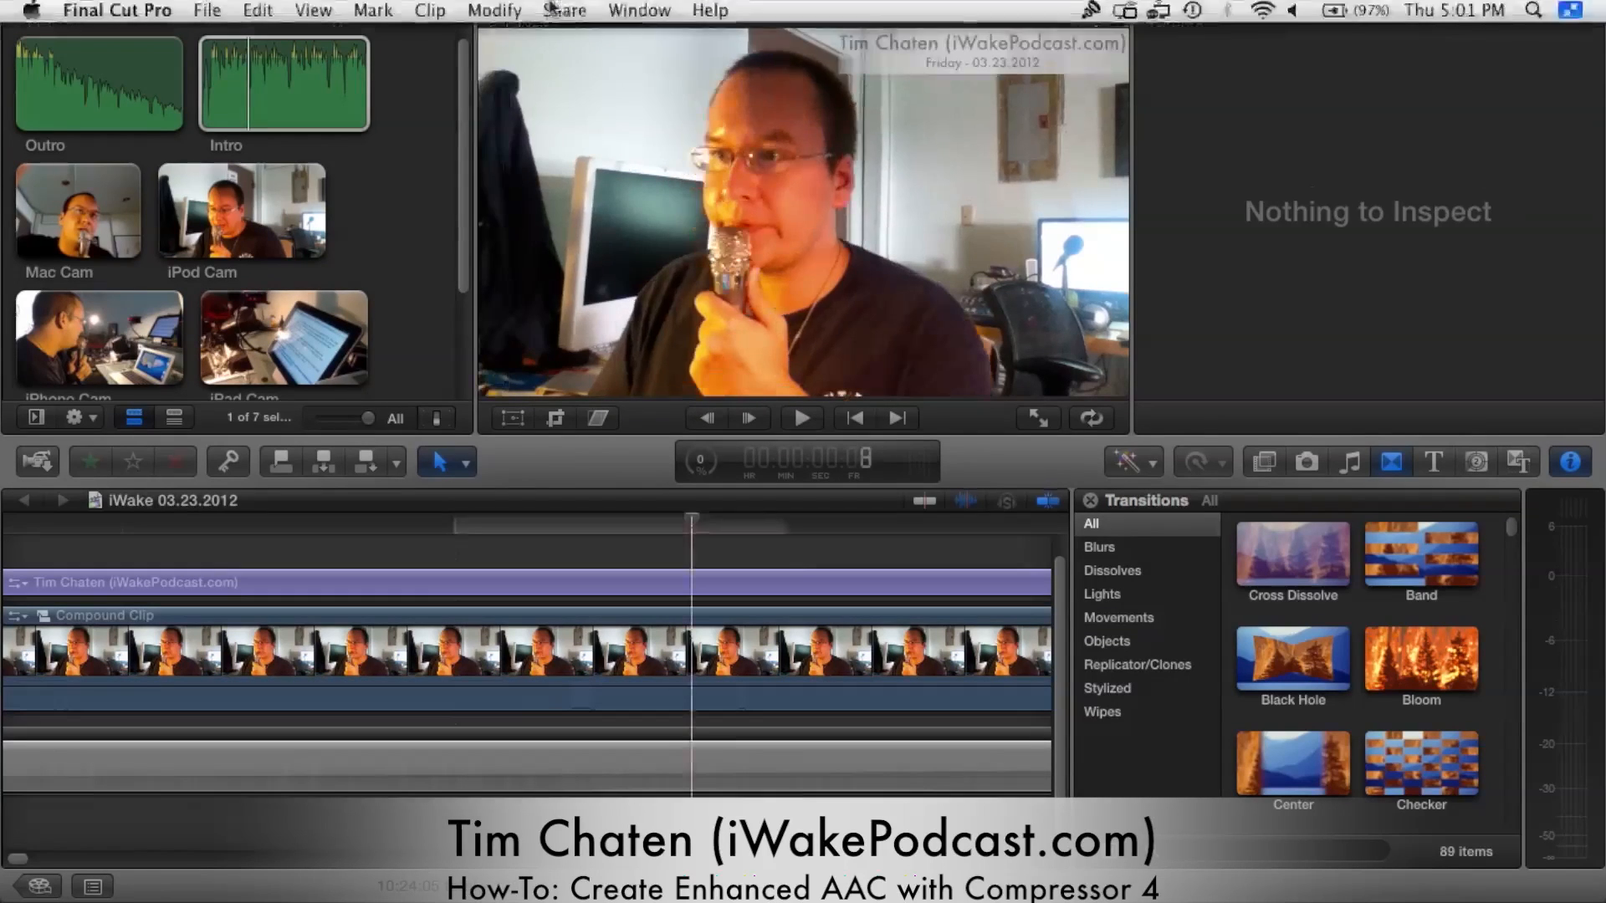
{"action": "left_click", "coordinate": [564, 11]}
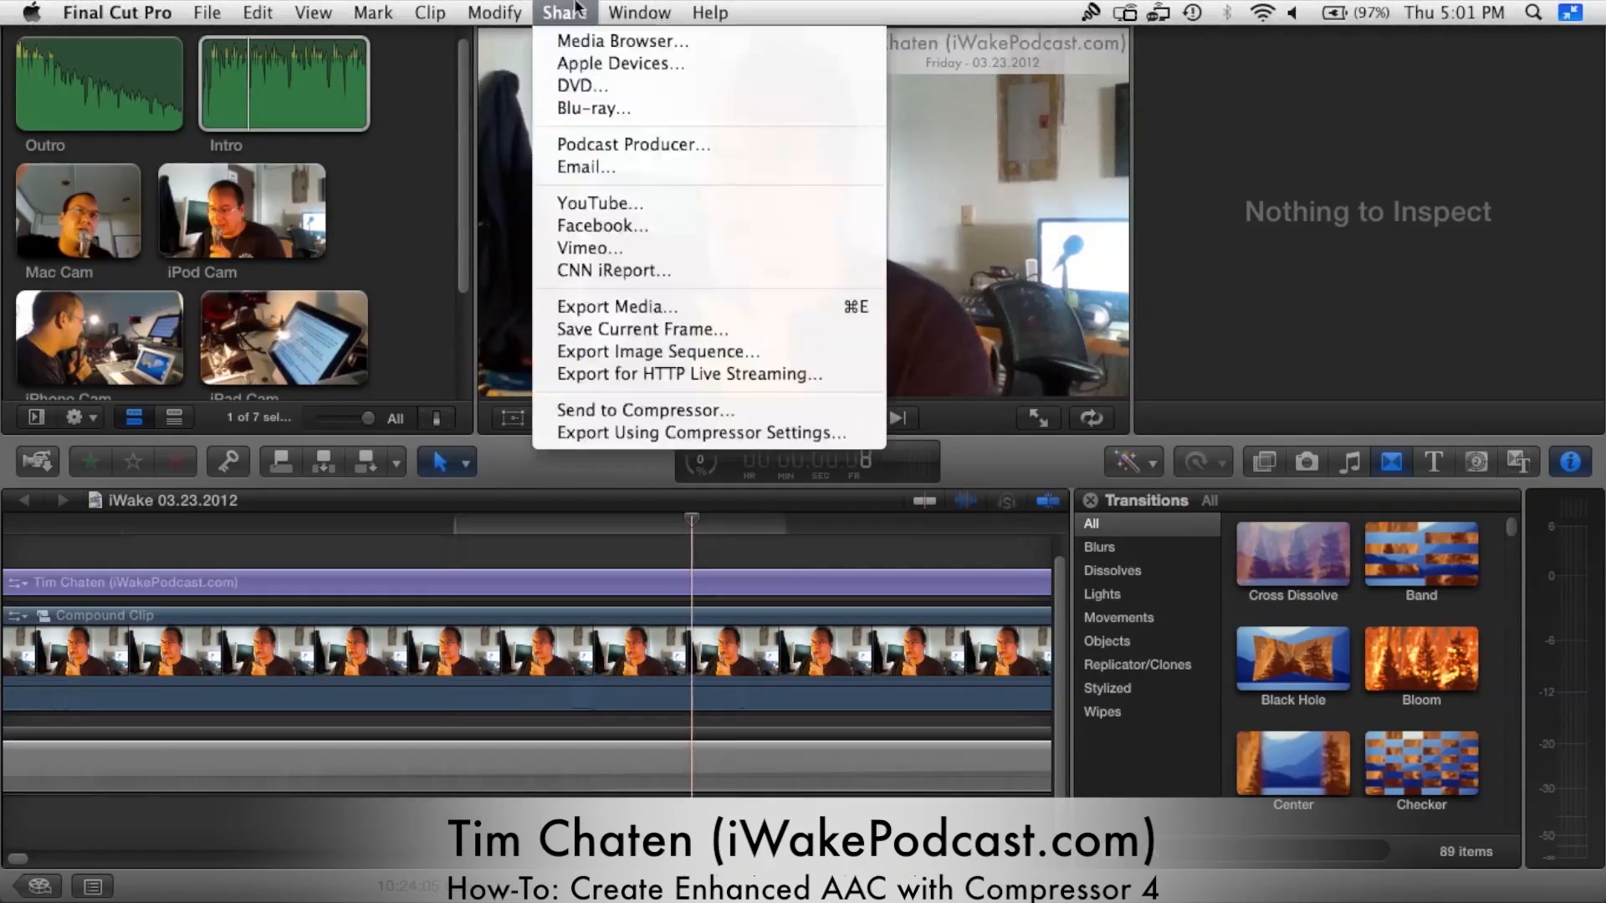
{"action": "left_click", "coordinate": [666, 415]}
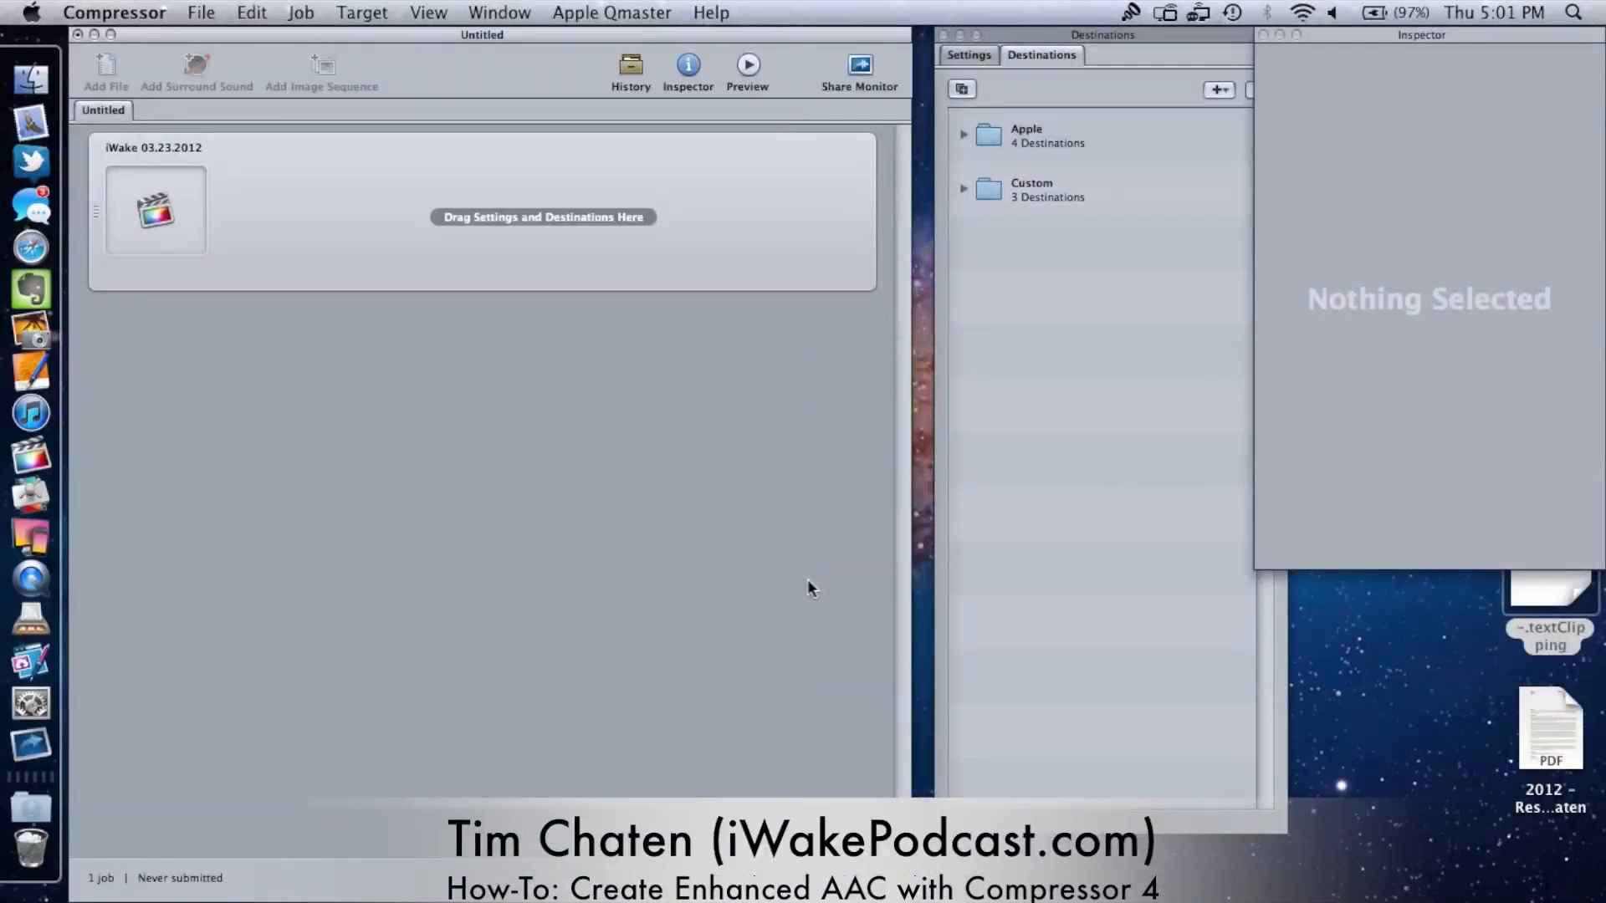
Step: Apply the custom AAC for Audio Podcasting (My Version) setting to the iWake 03.23.2012 job
{"action": "left_click", "coordinate": [740, 226]}
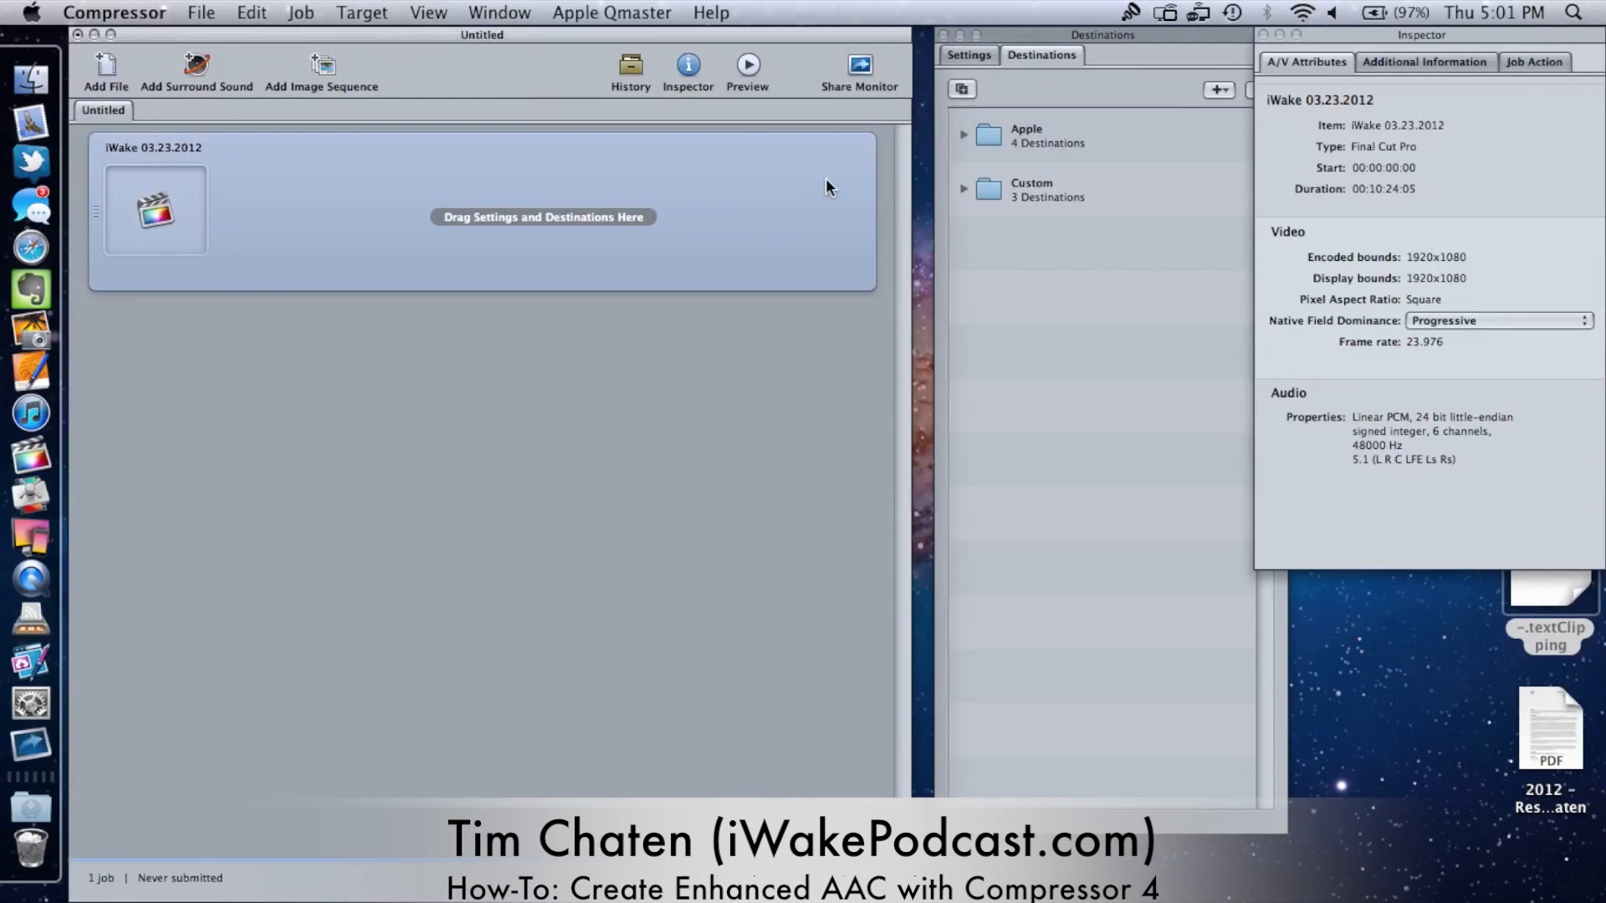
{"action": "left_click", "coordinate": [971, 55]}
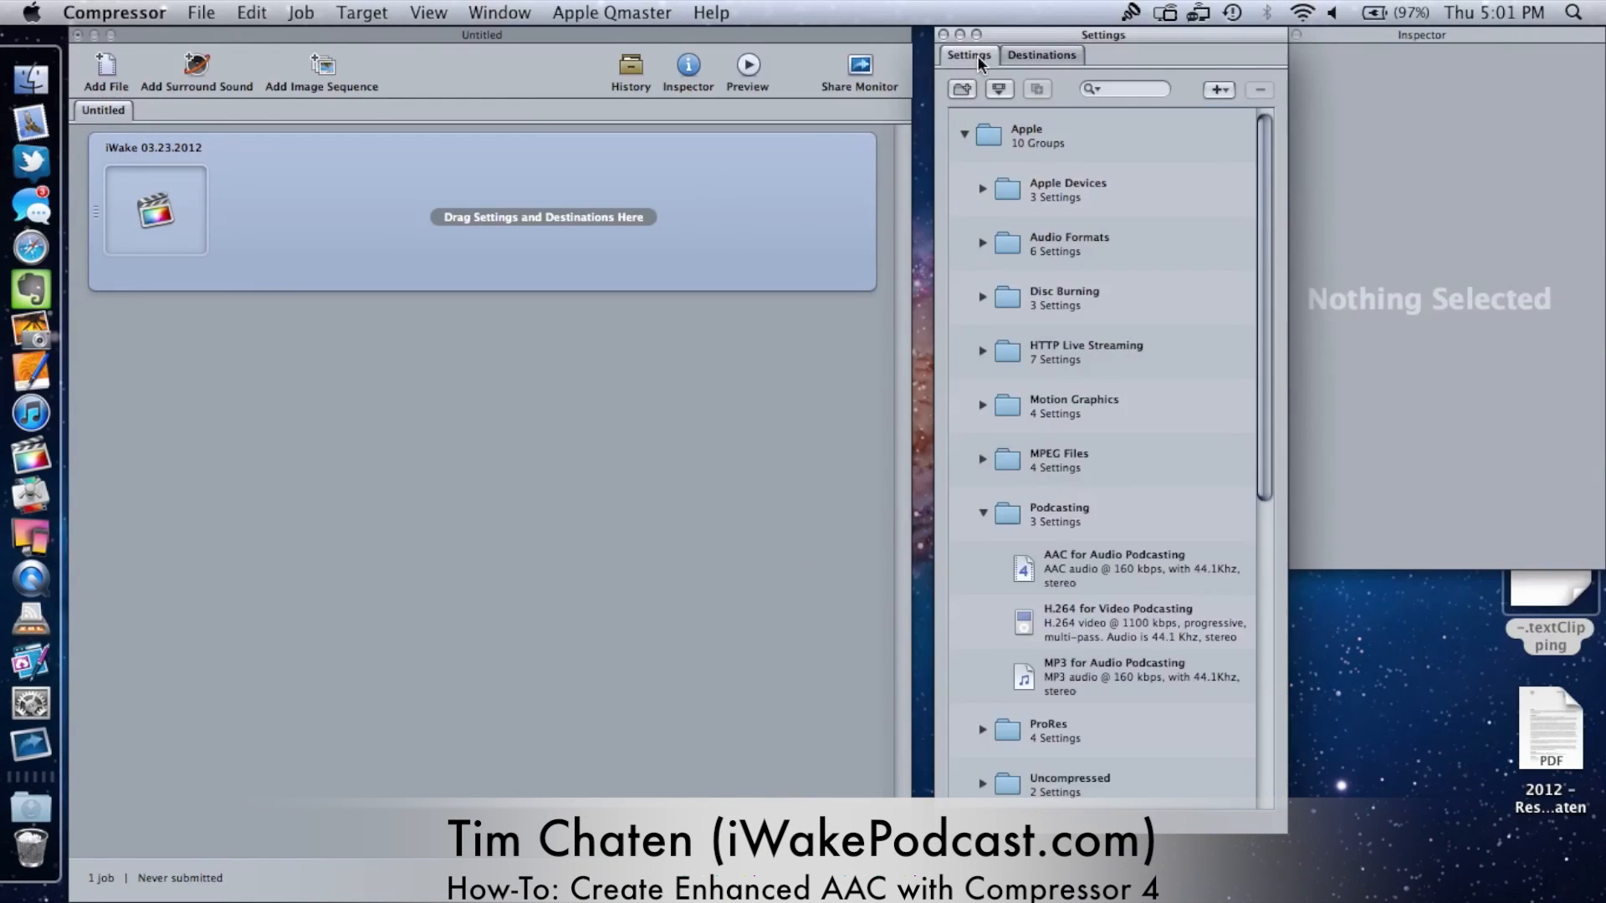
{"action": "scroll", "coordinate": [1059, 524], "scroll_direction": "down", "scroll_amount": 10}
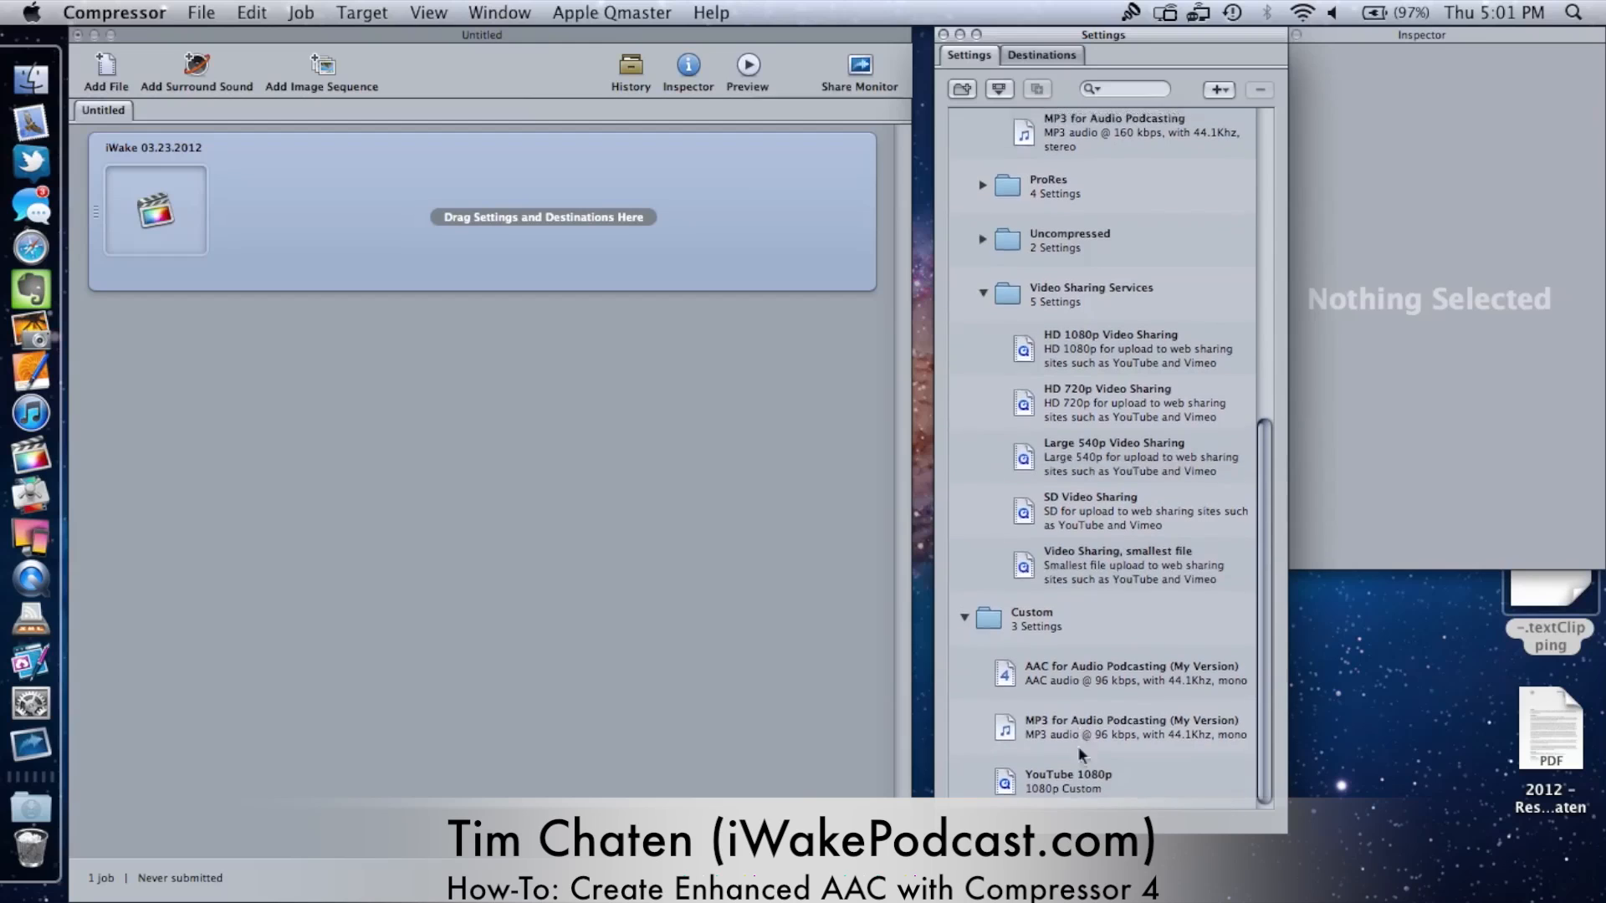
{"action": "left_click_drag", "start_coordinate": [1079, 679], "coordinate": [537, 211]}
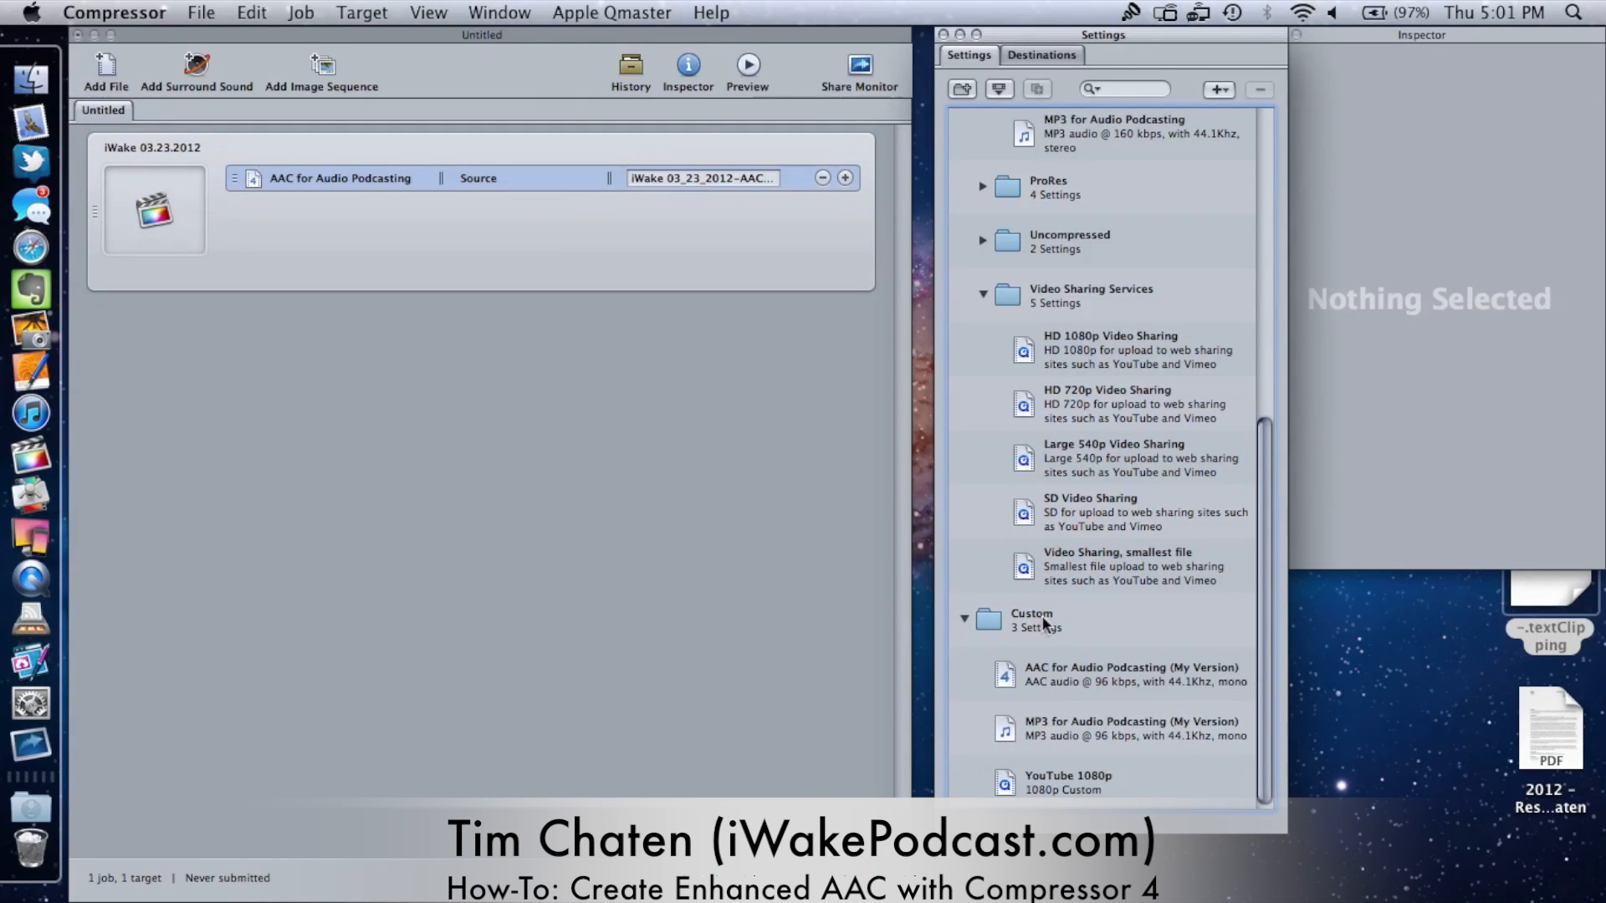
Step: Examine the encoder settings of the custom AAC for Audio Podcasting (My Version) preset, including its Enhanced Podcast (m4a file) option
{"action": "left_click", "coordinate": [1061, 667]}
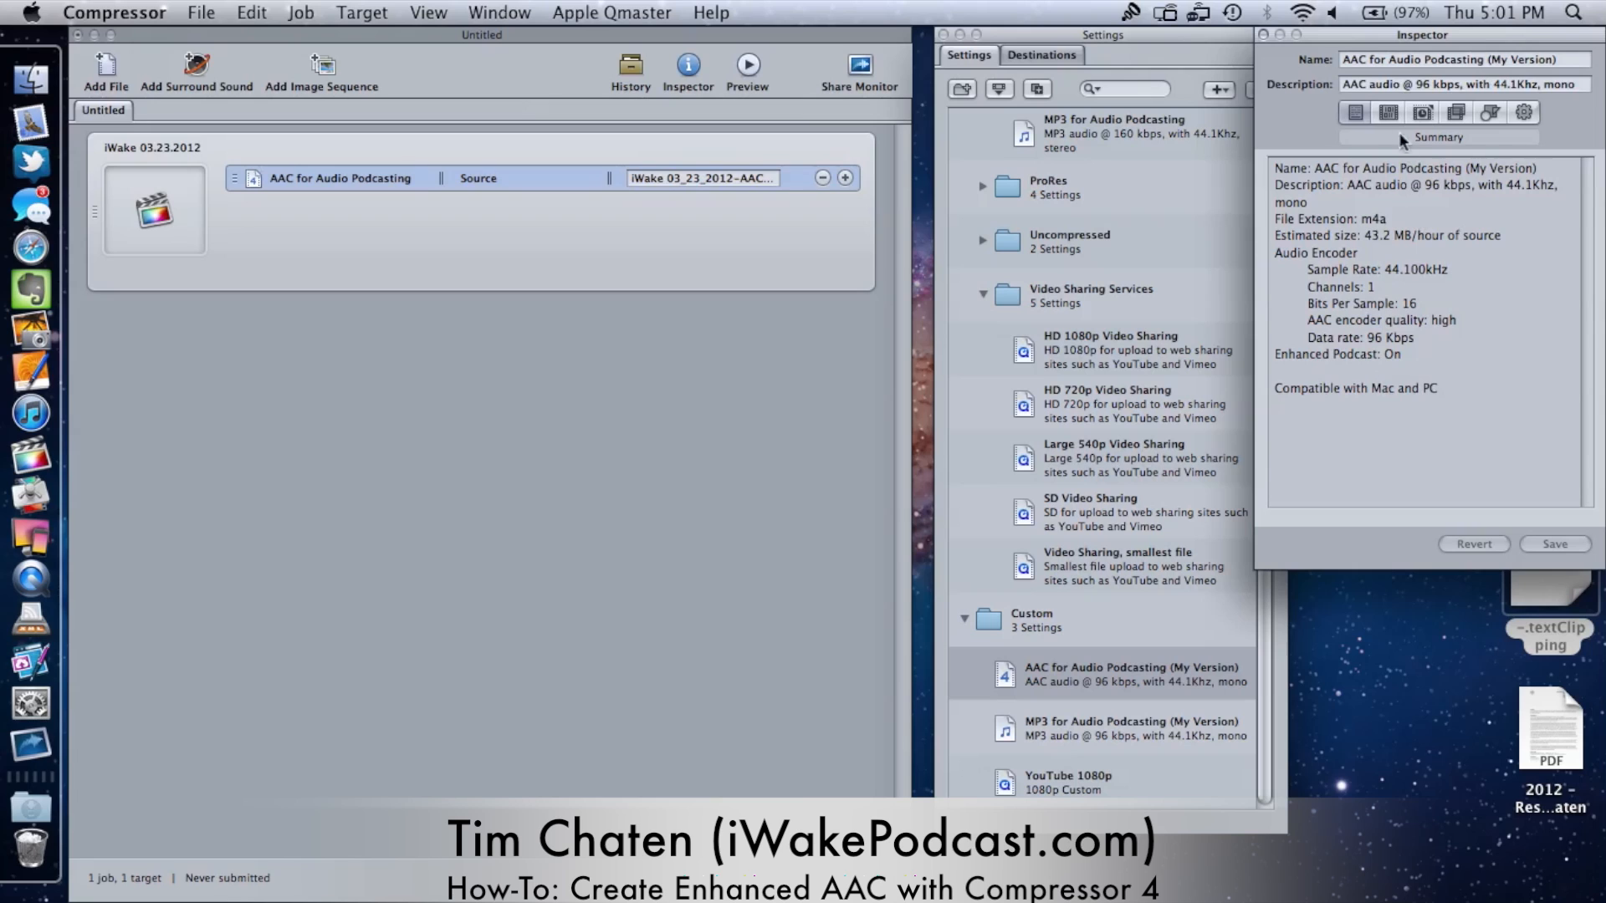
{"action": "left_click", "coordinate": [1389, 112]}
{"action": "left_click", "coordinate": [1286, 463]}
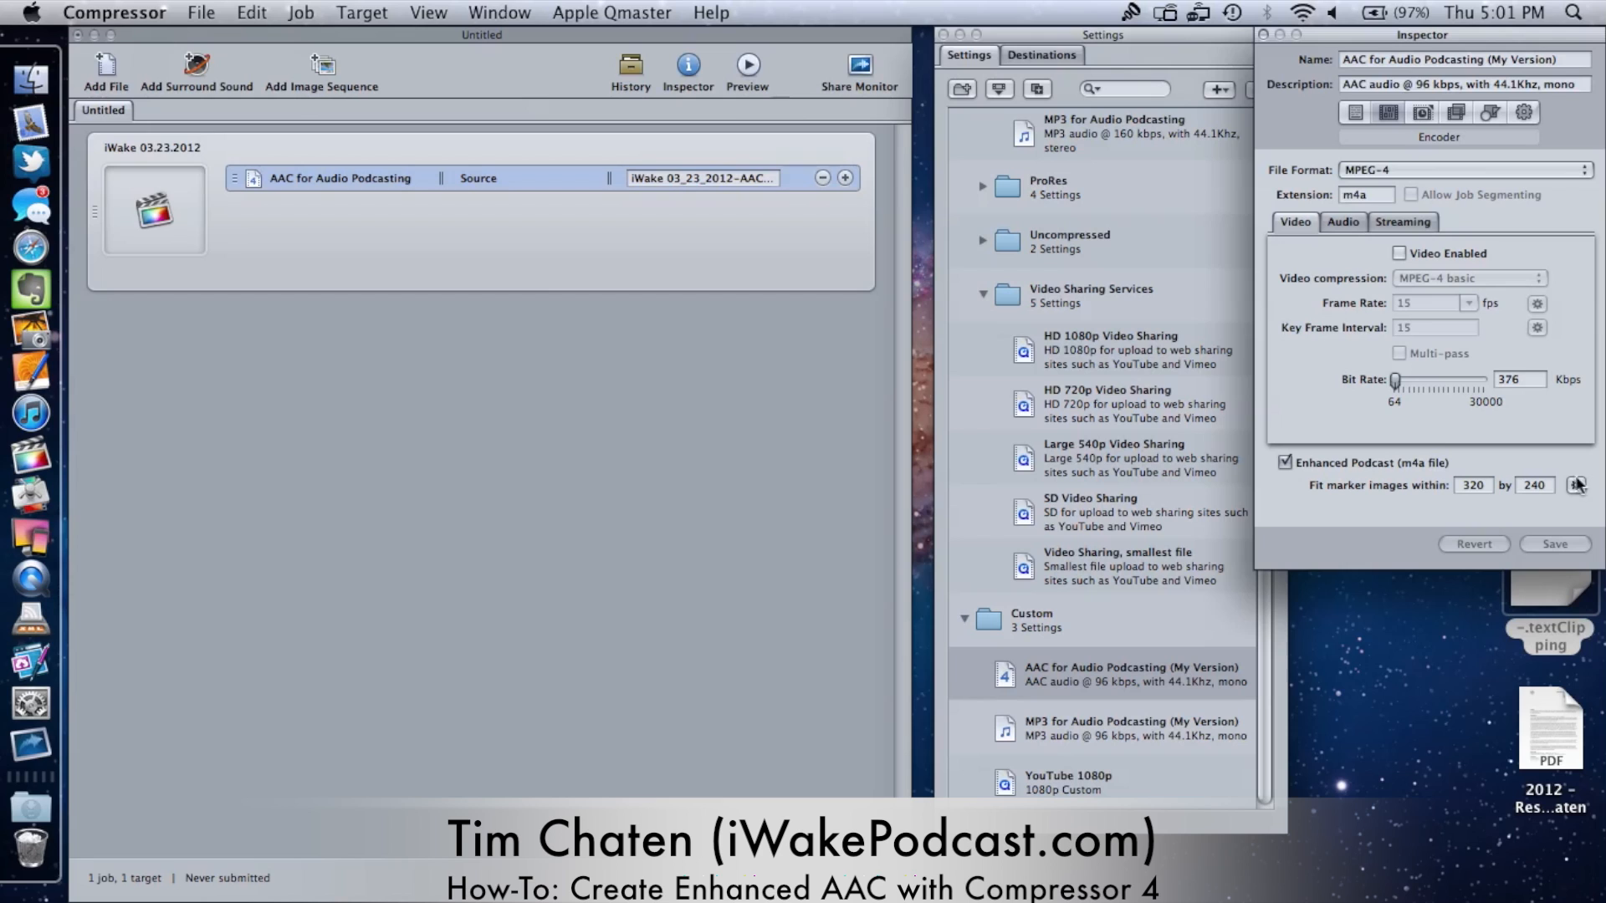
Step: Preview the job's AAC for Audio Podcasting target and add a marker at 00:00:00:00
{"action": "left_click", "coordinate": [641, 173]}
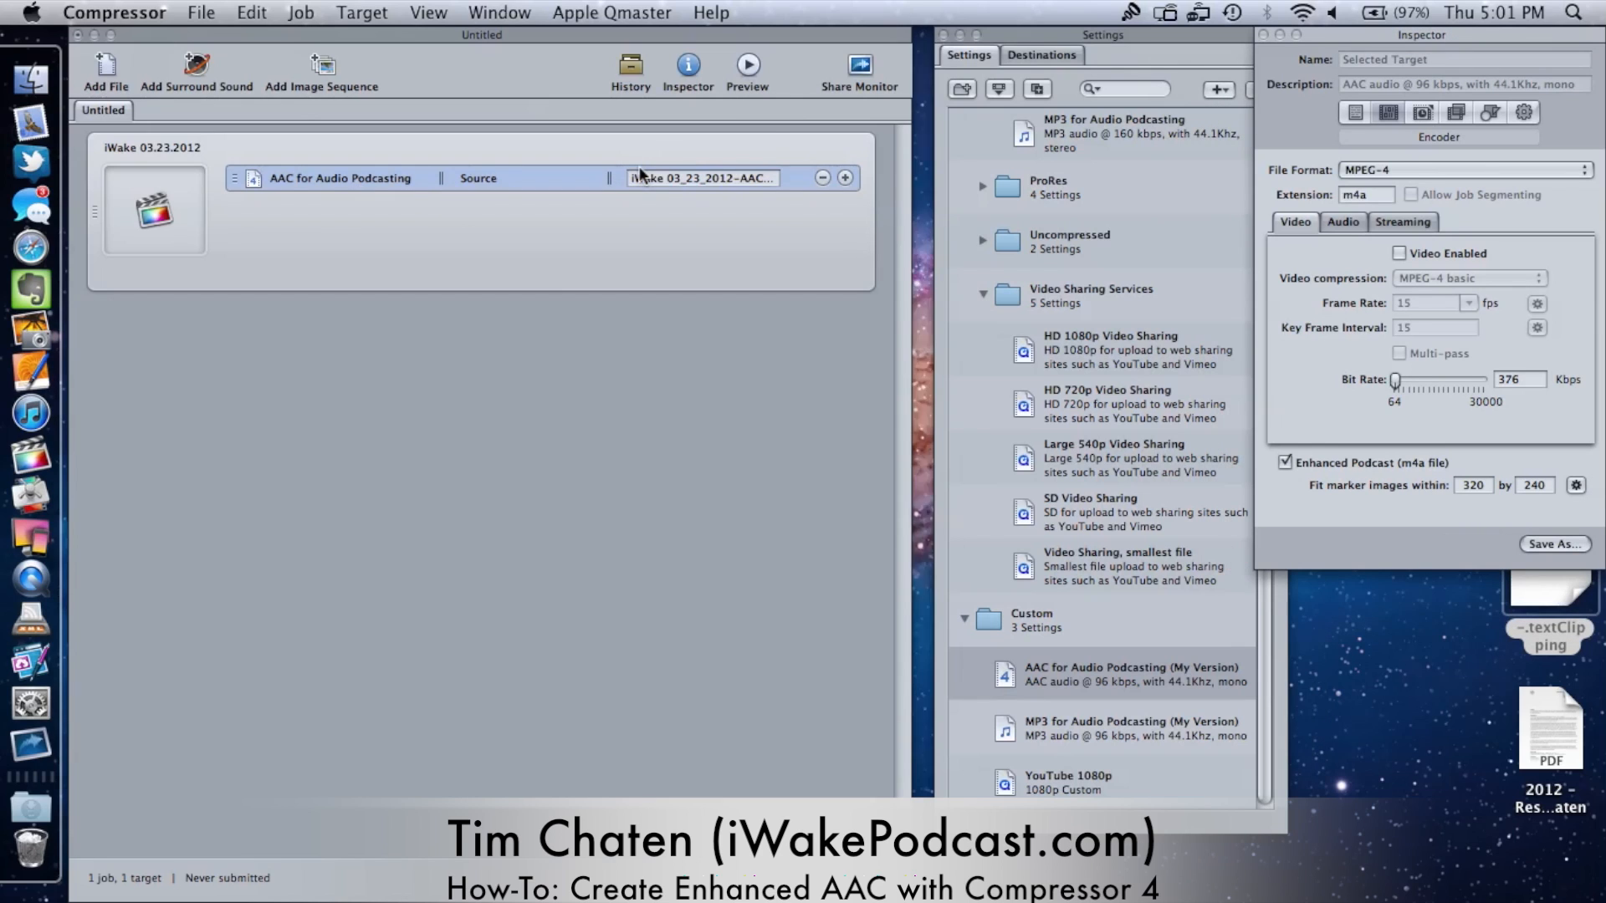
{"action": "left_click", "coordinate": [751, 66]}
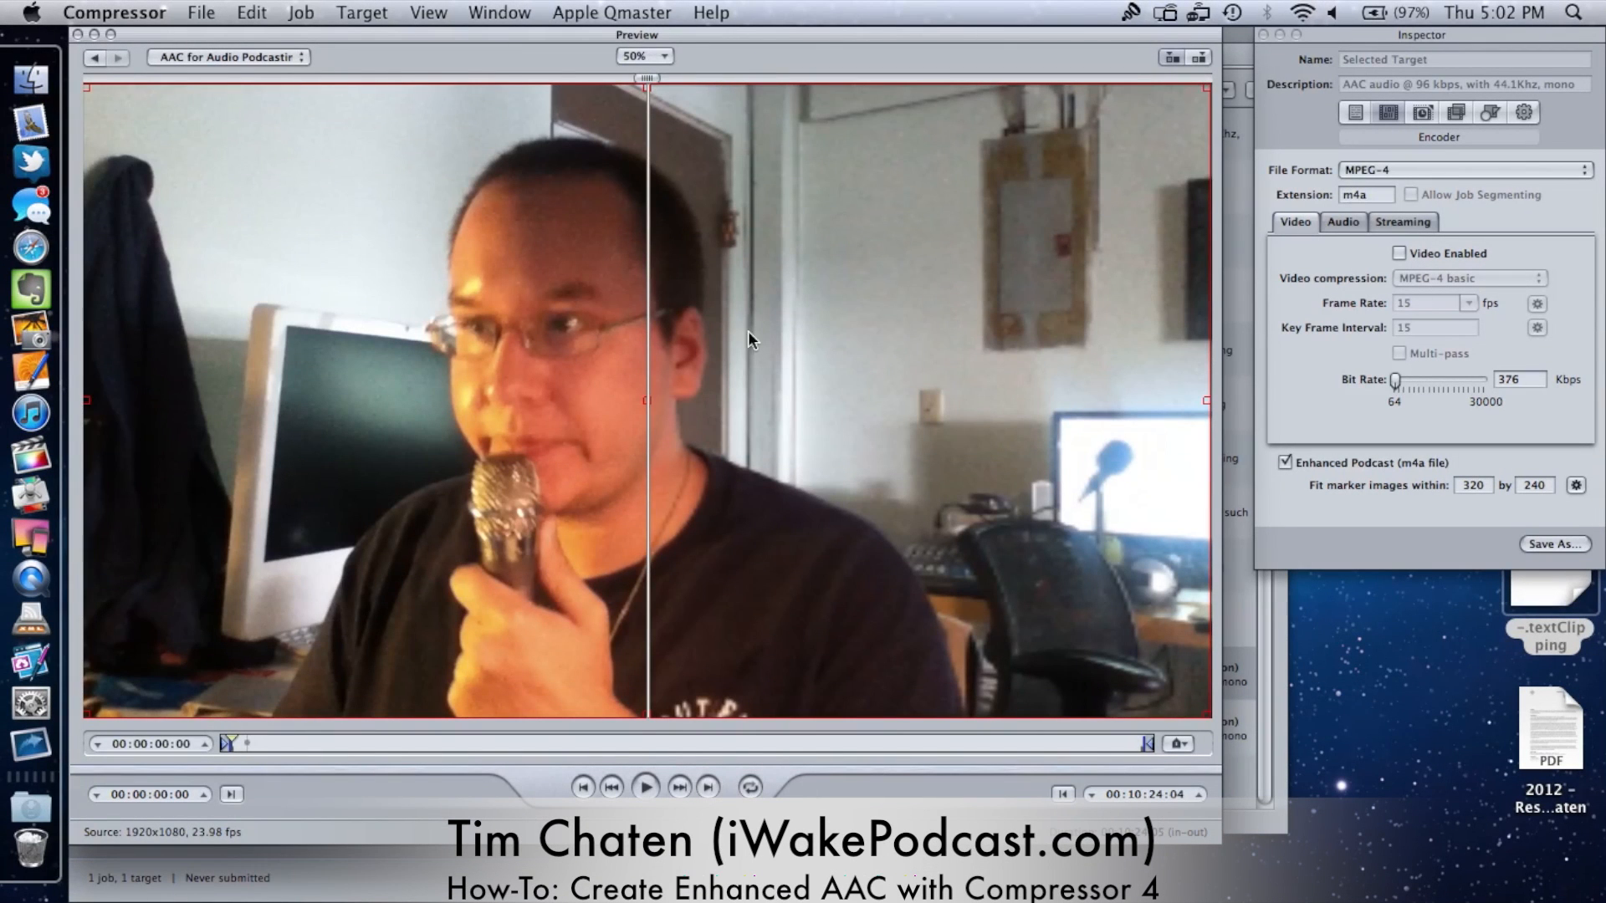
{"action": "left_click", "coordinate": [1177, 744]}
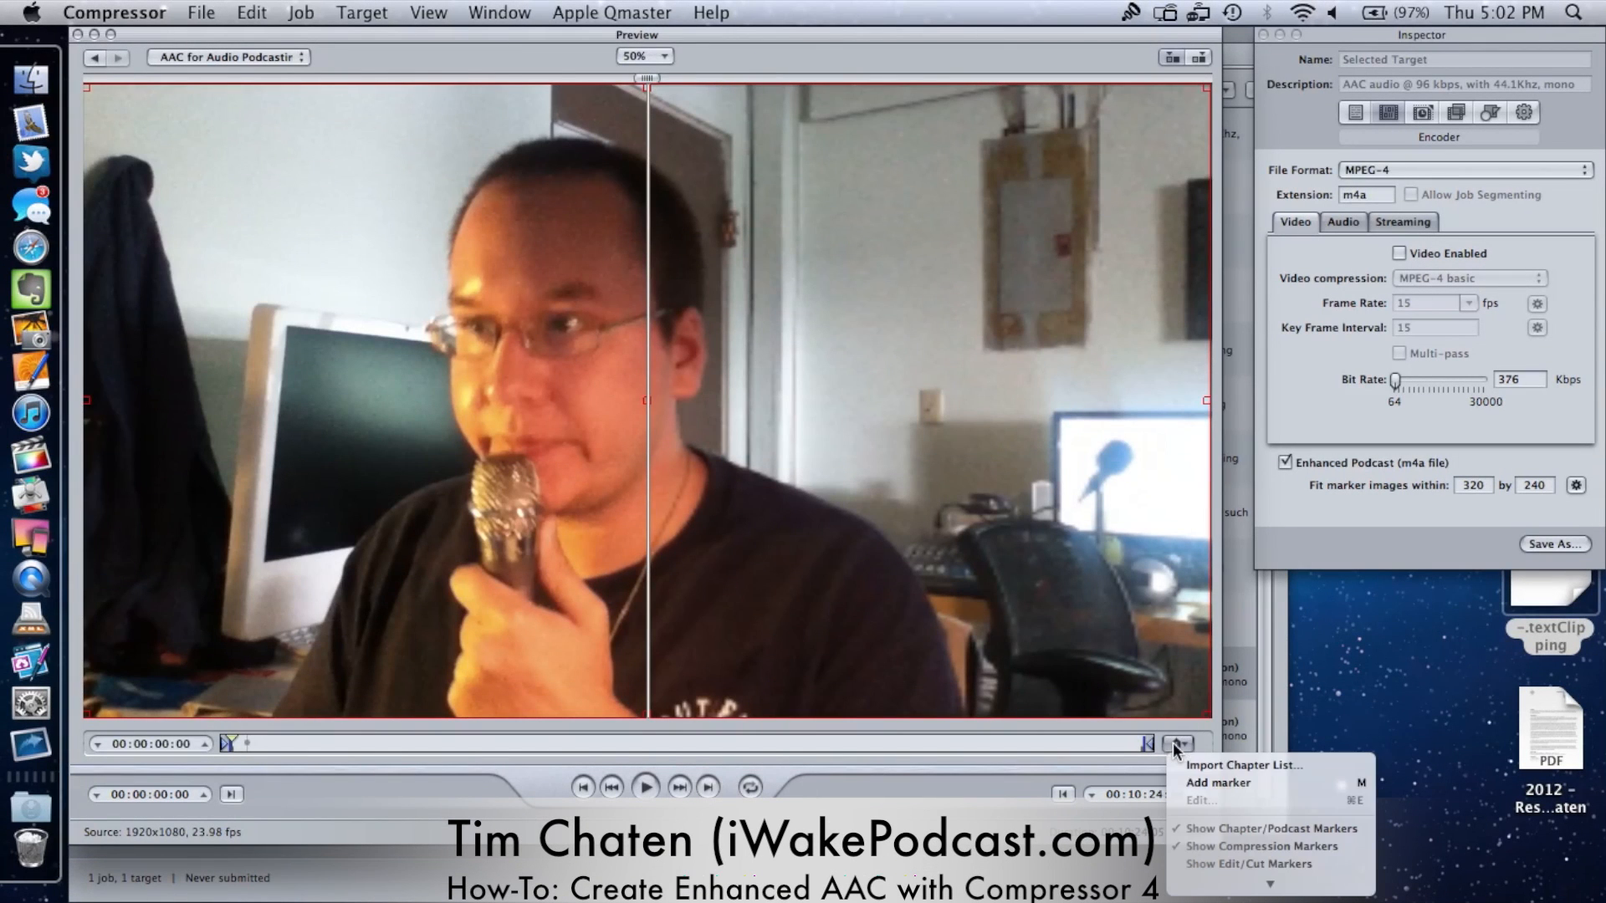
{"action": "left_click", "coordinate": [1189, 782]}
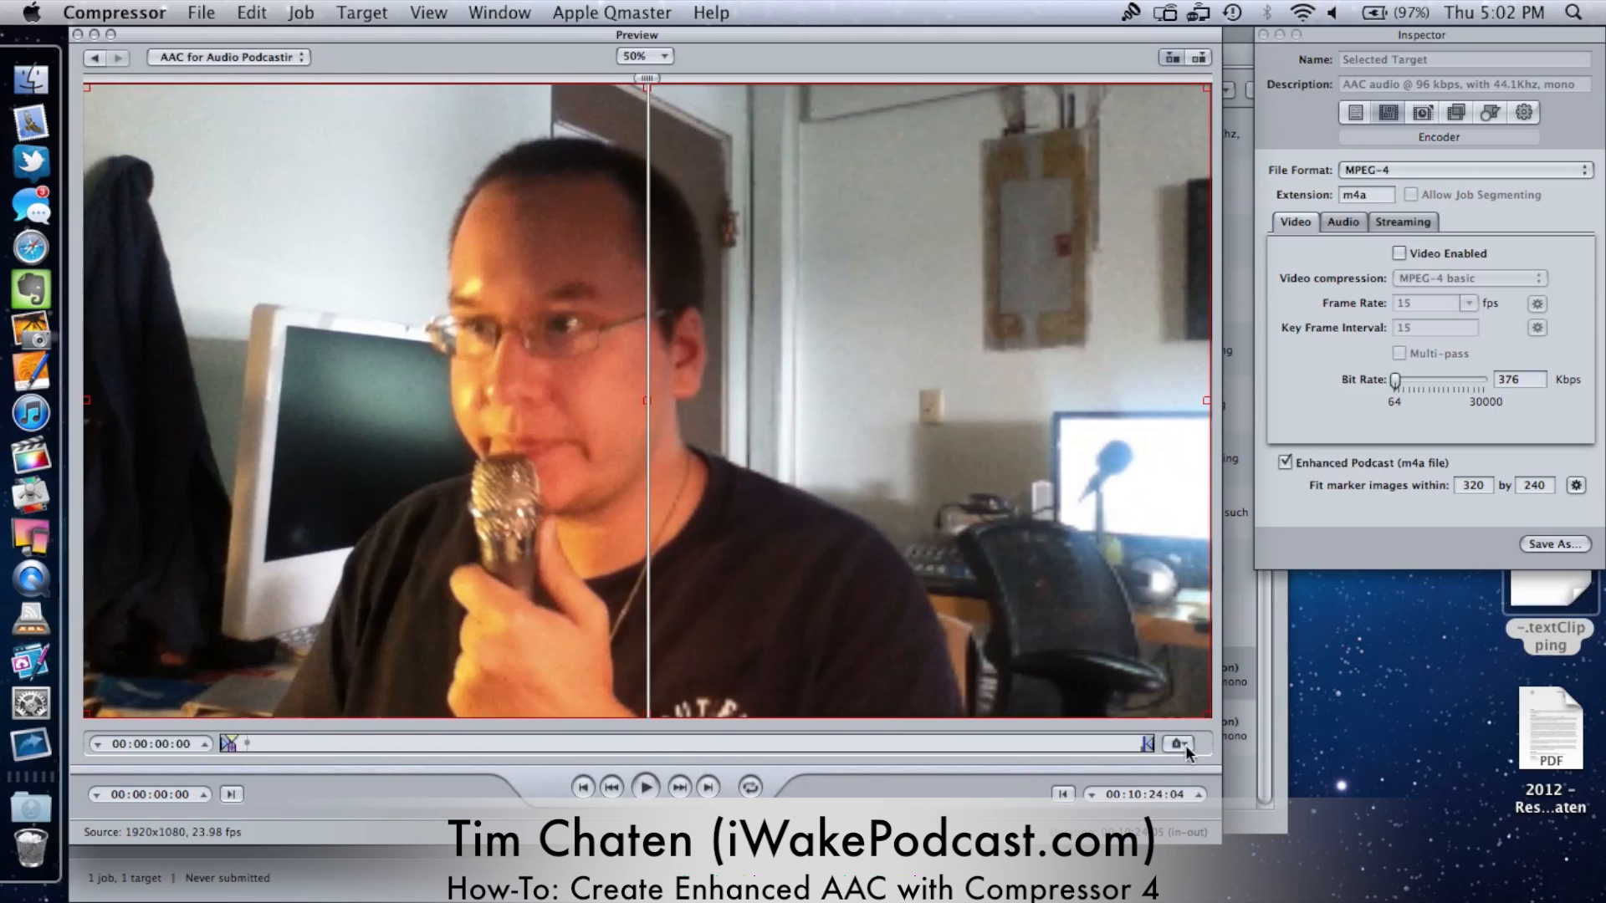
Step: Edit the marker at the start of the timeline and change its type to Podcast
{"action": "left_click", "coordinate": [1179, 744]}
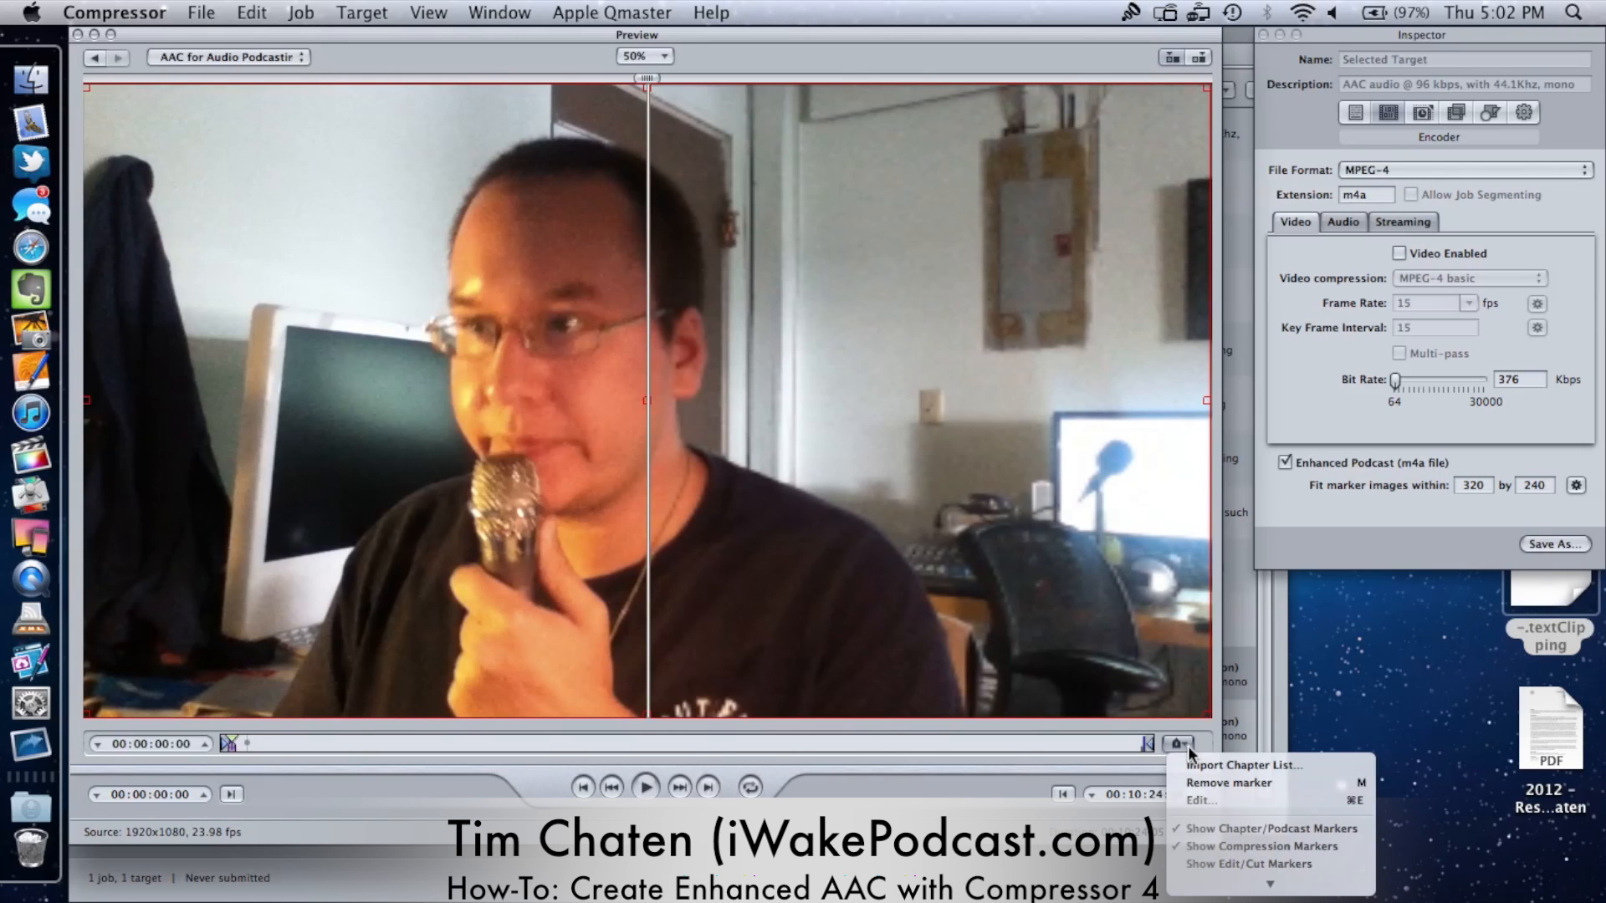
{"action": "left_click", "coordinate": [1204, 800]}
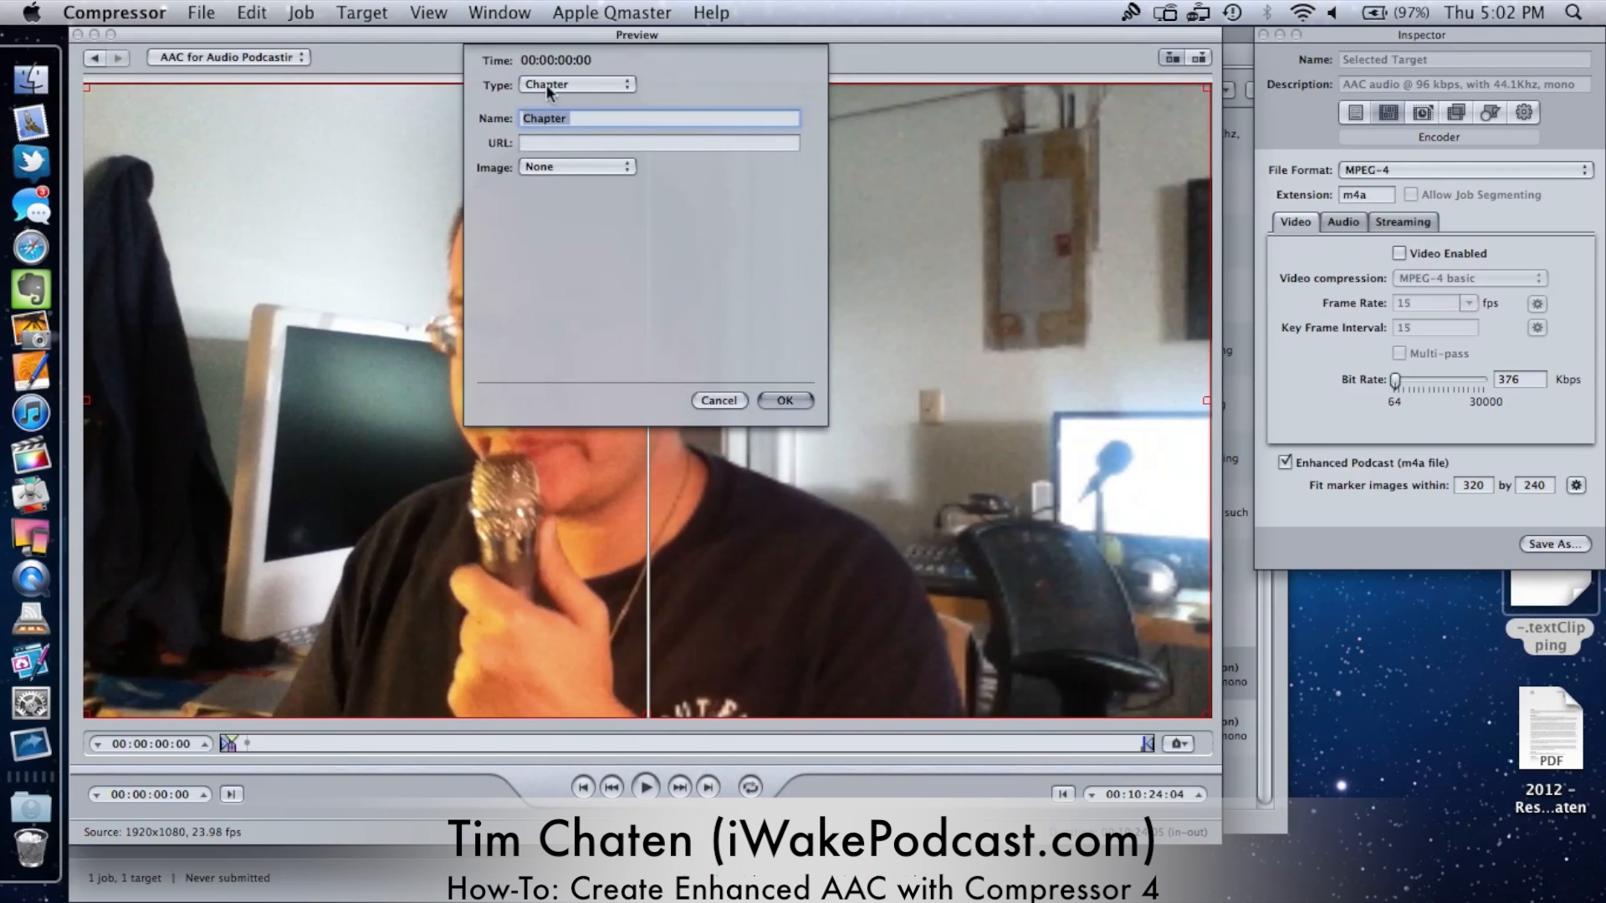
{"action": "left_click", "coordinate": [546, 86]}
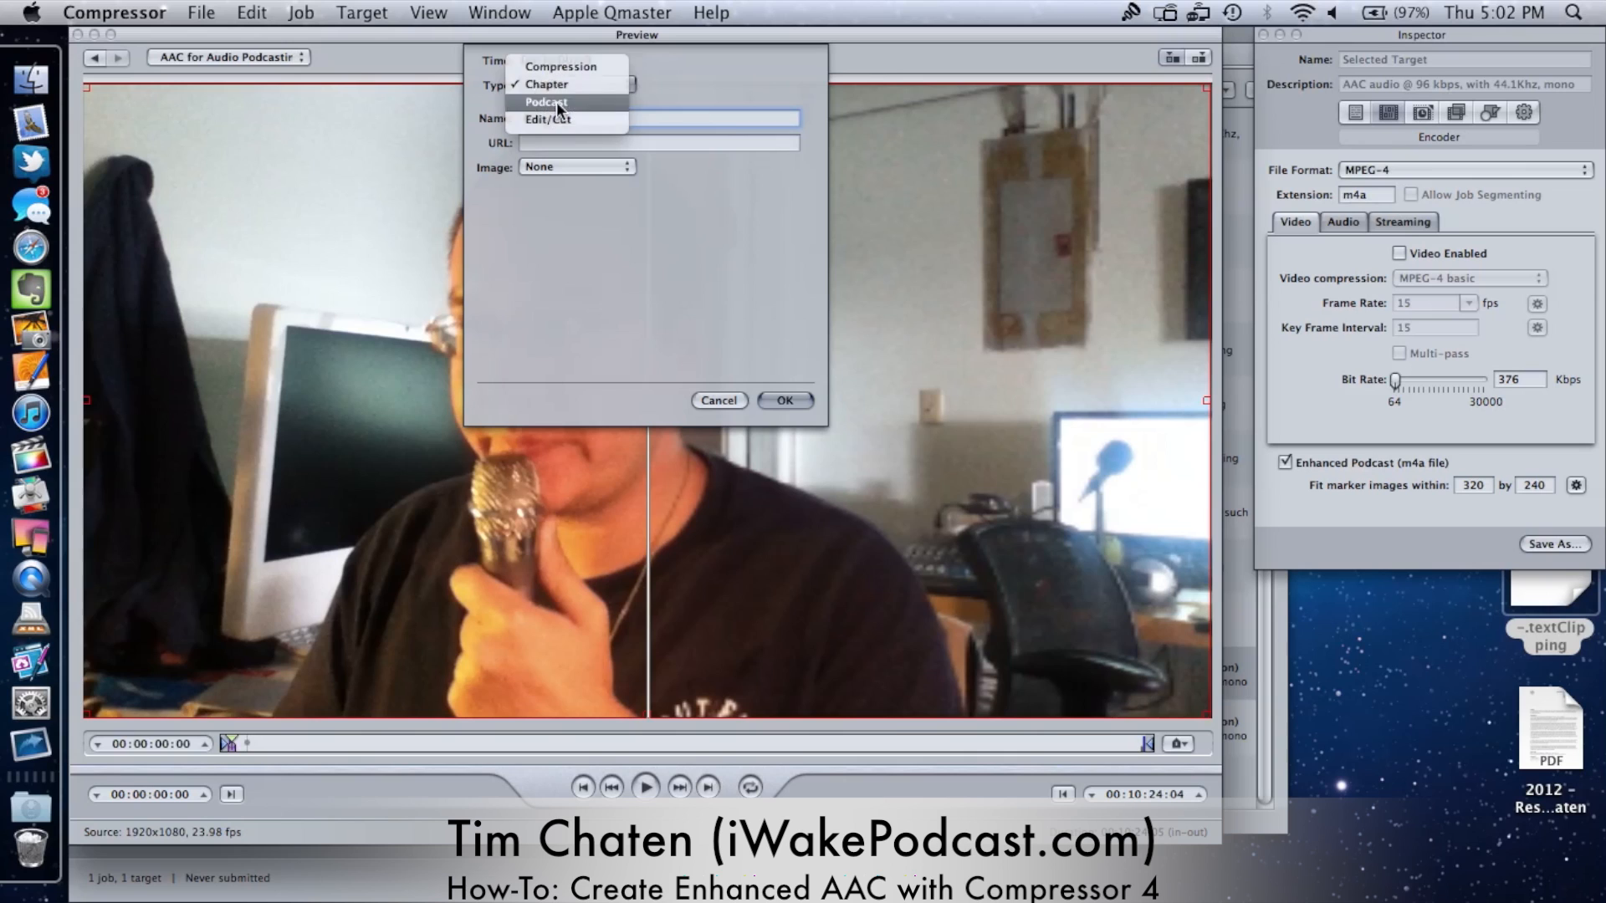
{"action": "left_click", "coordinate": [554, 101]}
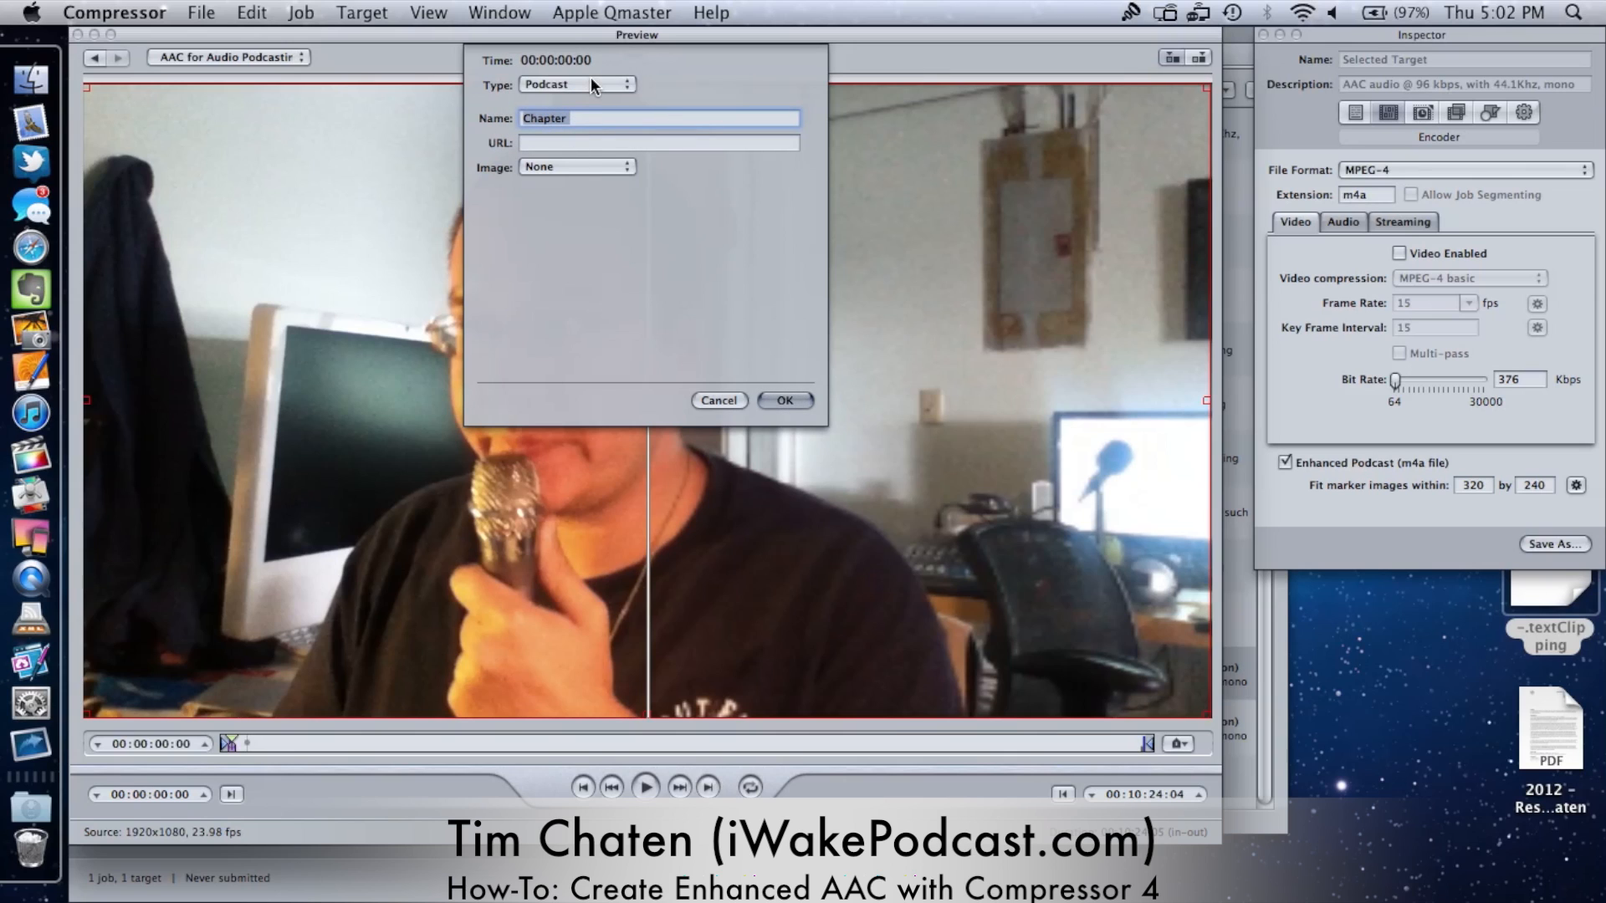
{"action": "left_click", "coordinate": [594, 89]}
{"action": "left_click", "coordinate": [594, 85]}
{"action": "type", "text": "Introduction"}
{"action": "key", "text": "Tab"}
{"action": "type", "text": "w"}
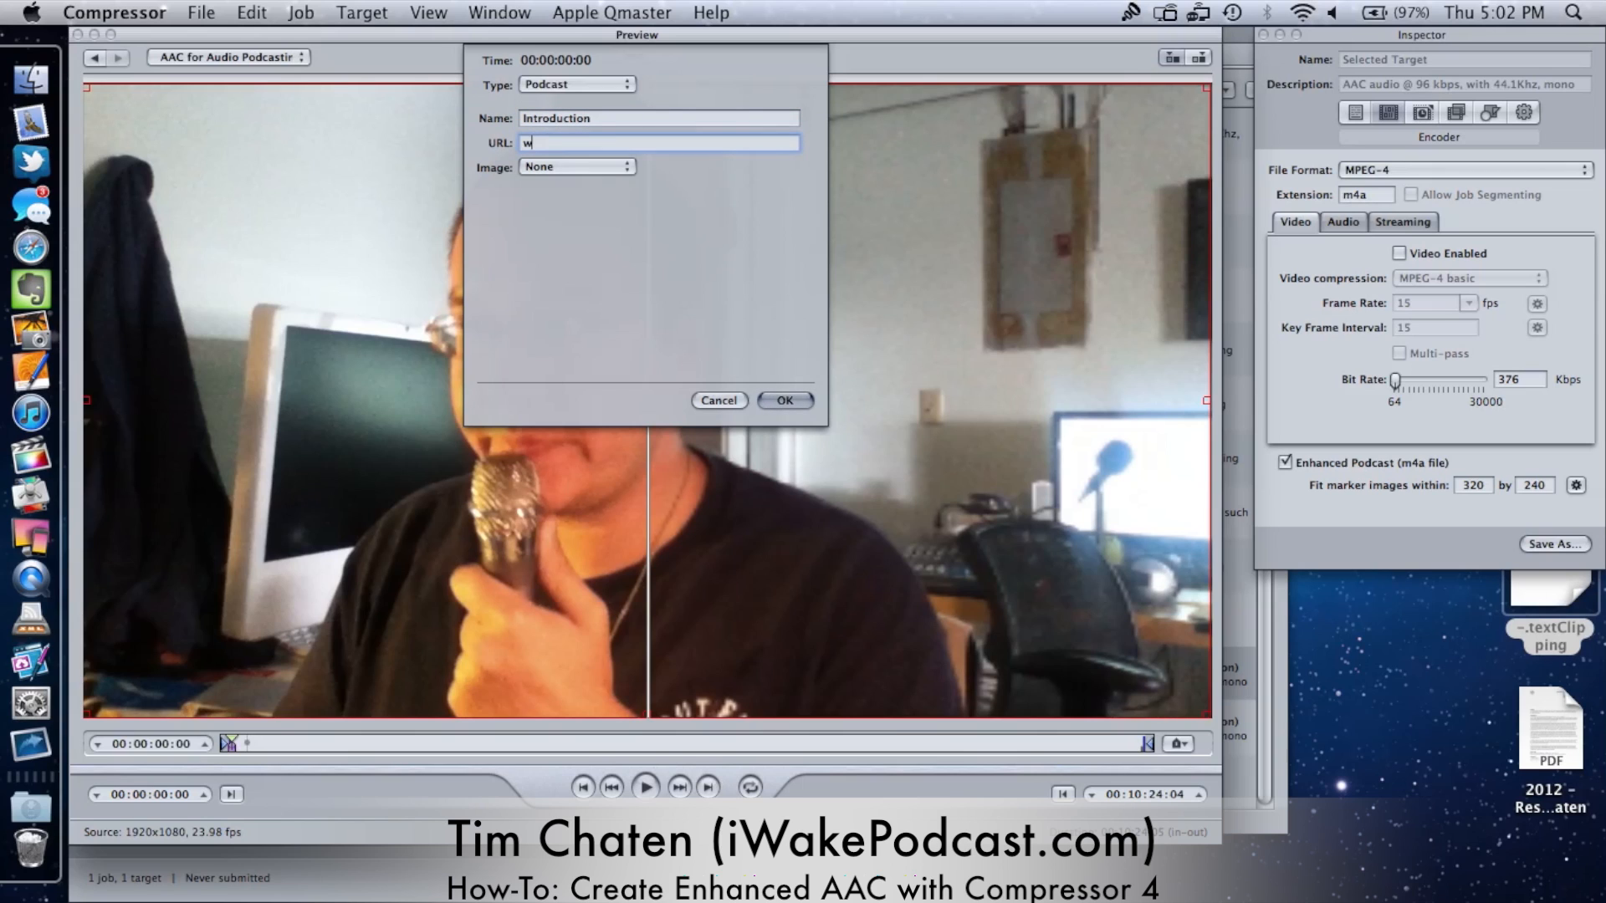
{"action": "type", "text": "ww.iwakepodcast.com"}
{"action": "left_click", "coordinate": [523, 143]}
{"action": "type", "text": "http://"}
Step: Assign MainLogo.jpg from the Artwork folder as the Introduction marker's image and save the marker
{"action": "left_click", "coordinate": [587, 158]}
{"action": "left_click", "coordinate": [583, 197]}
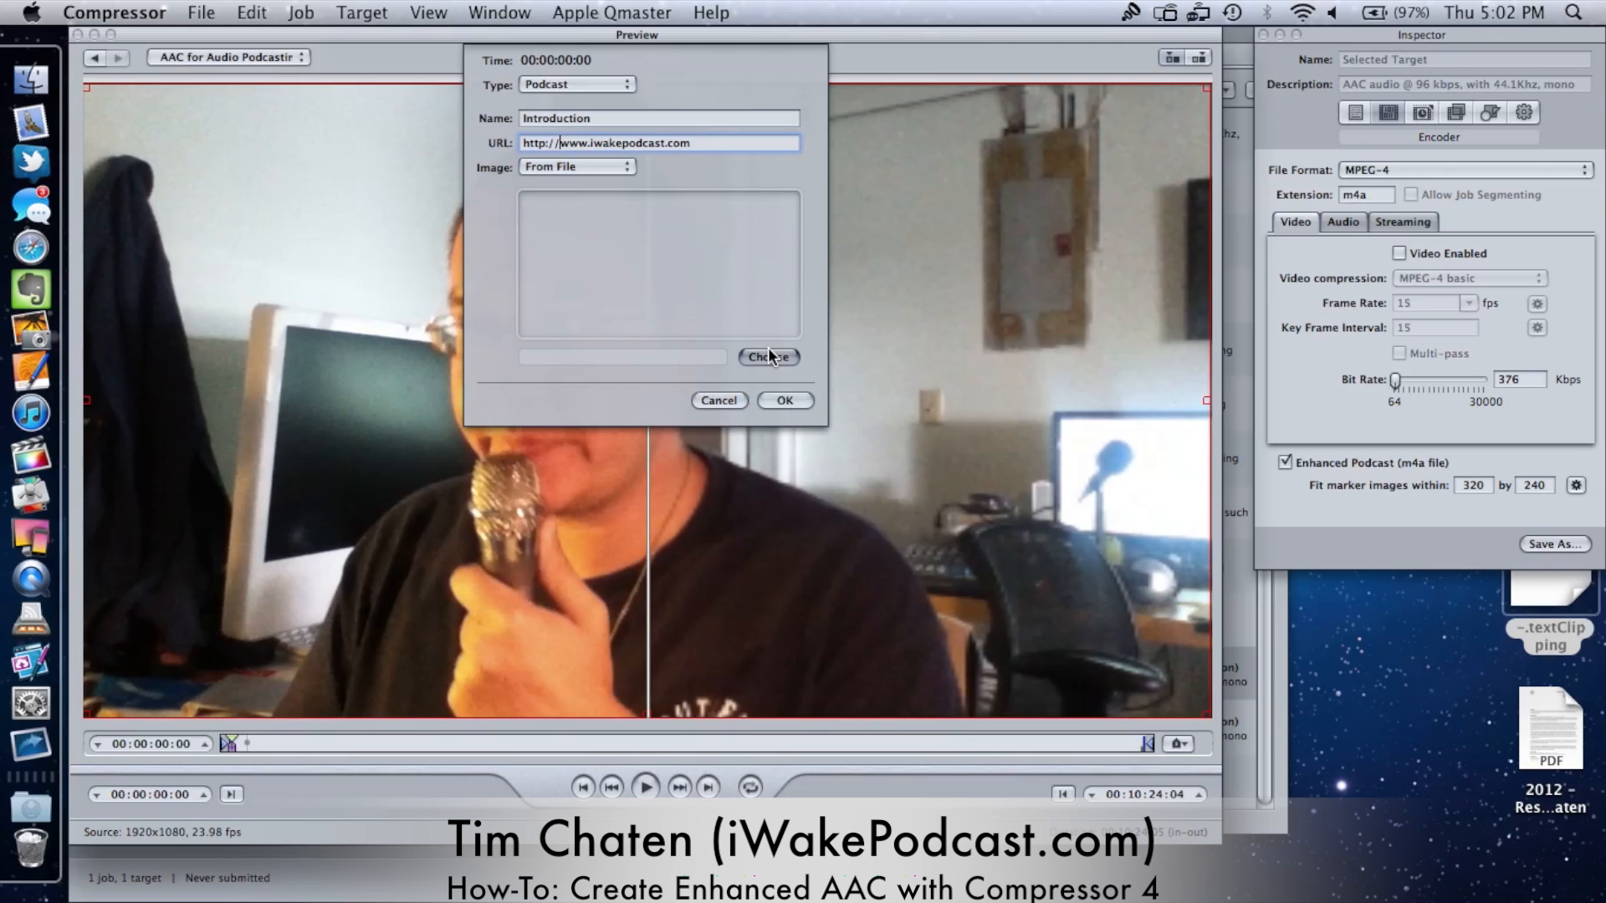
{"action": "left_click", "coordinate": [769, 355]}
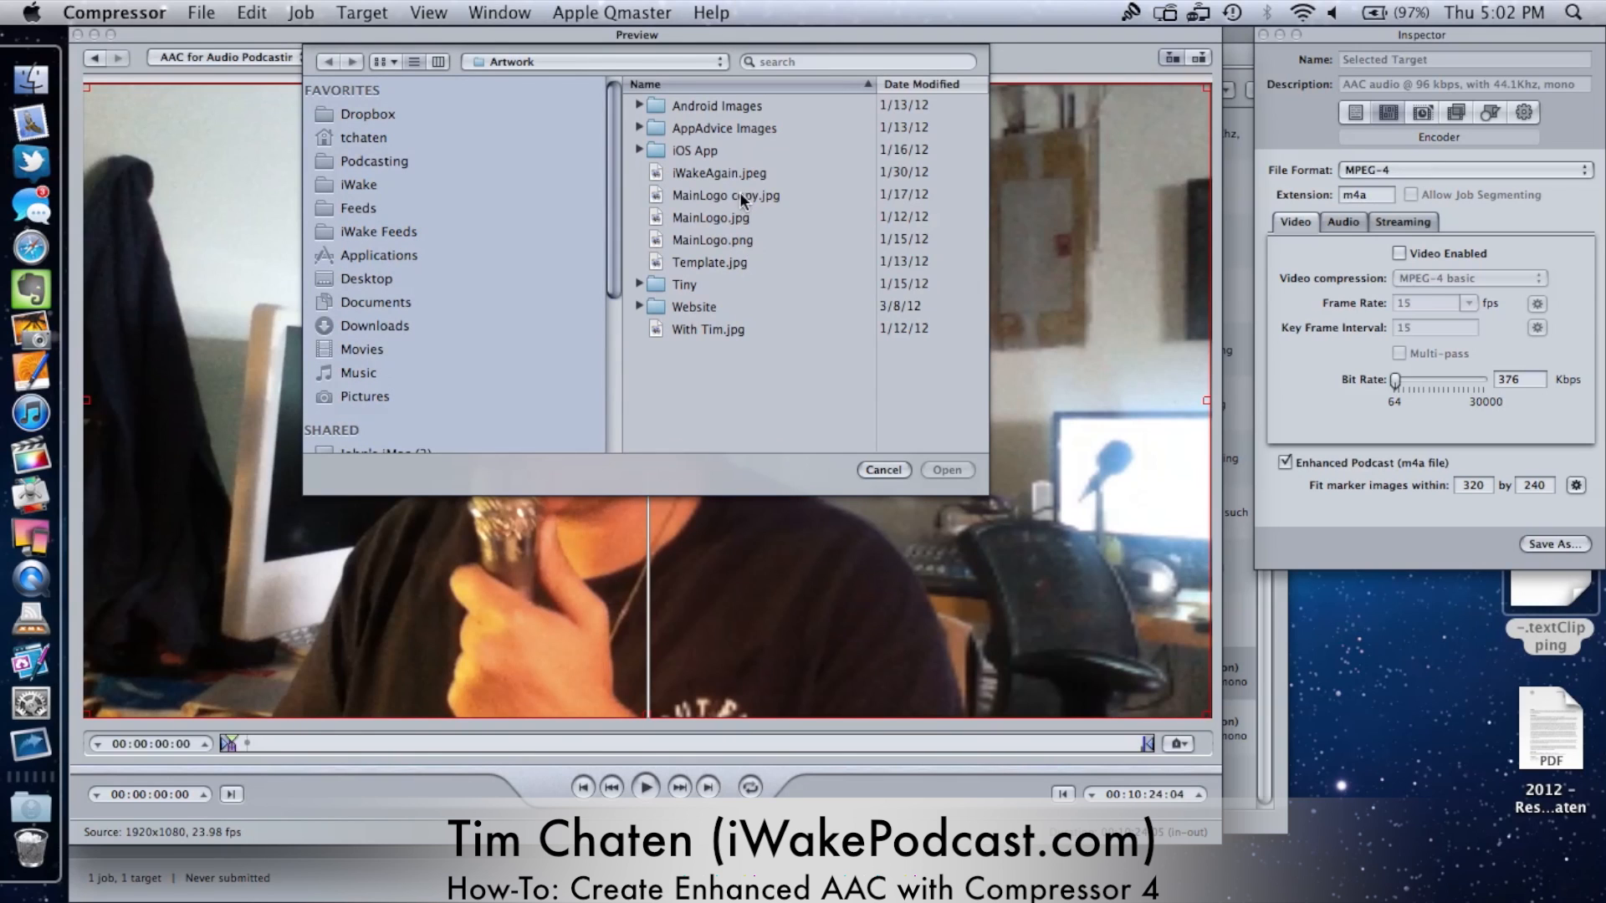
{"action": "double_click", "coordinate": [755, 215]}
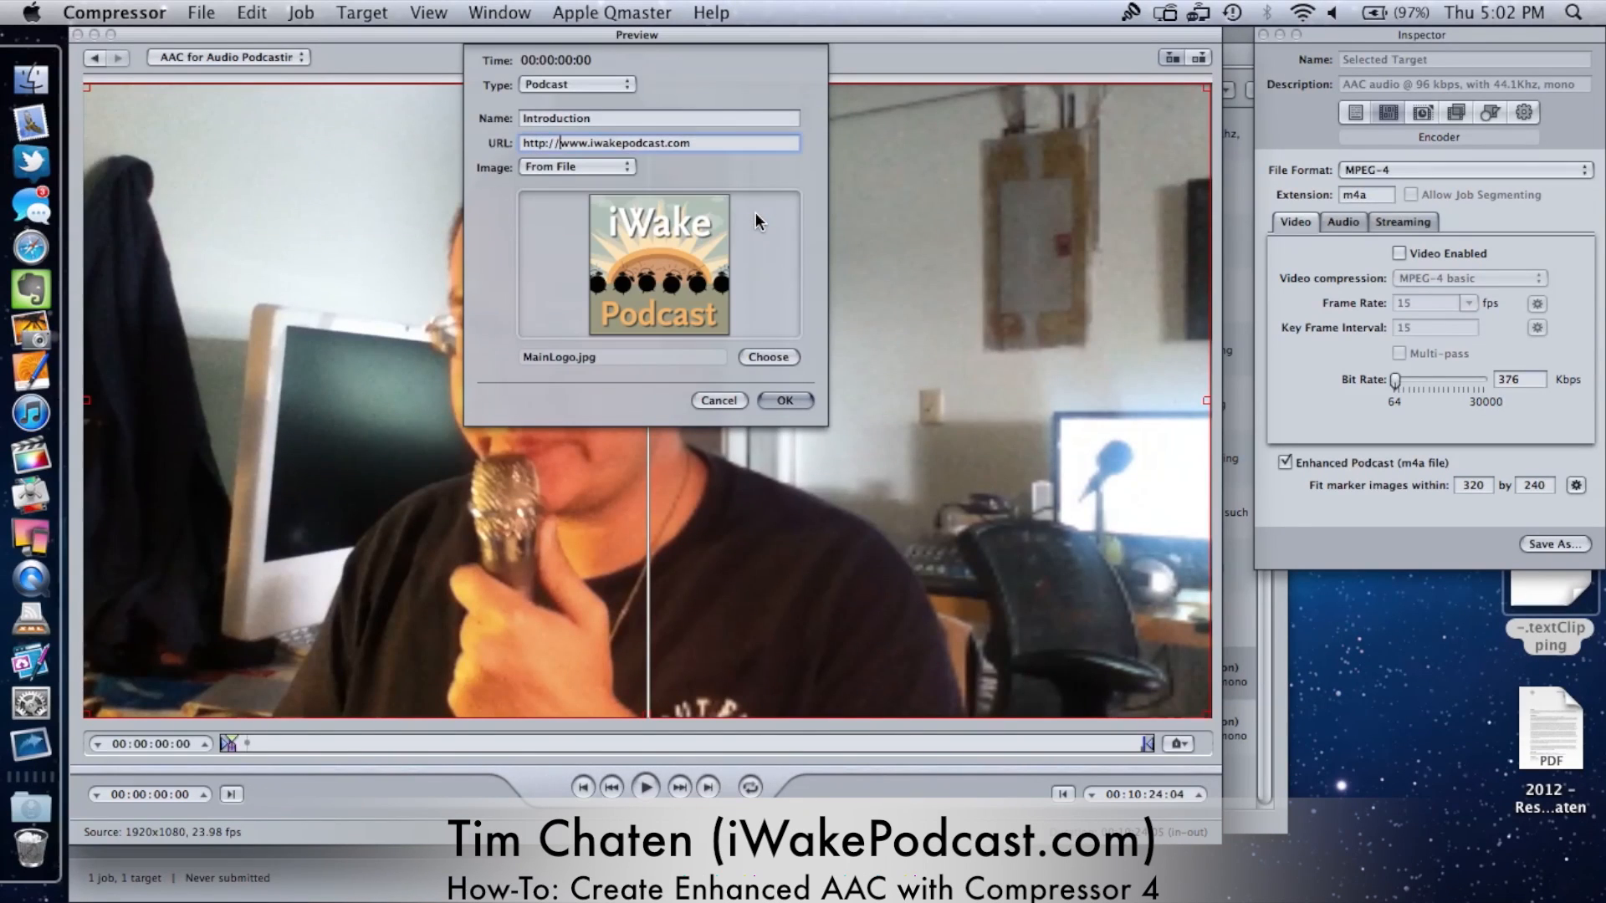
{"action": "left_click", "coordinate": [802, 407]}
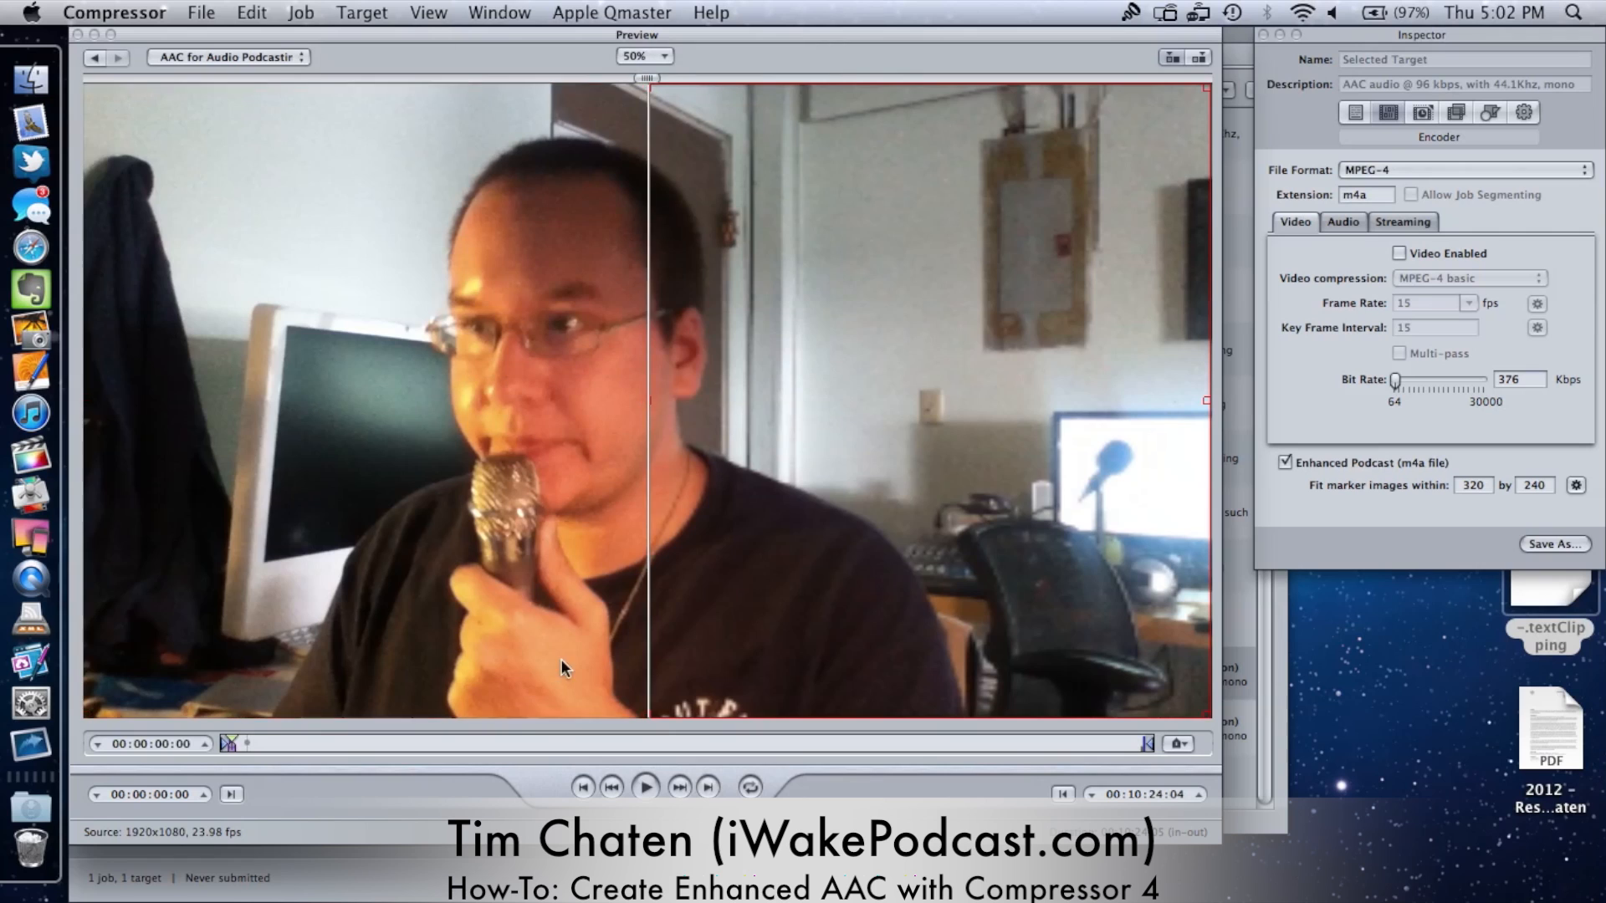
Step: Move the playhead to 00:03:59:00 and add a second marker there
{"action": "left_click", "coordinate": [579, 744]}
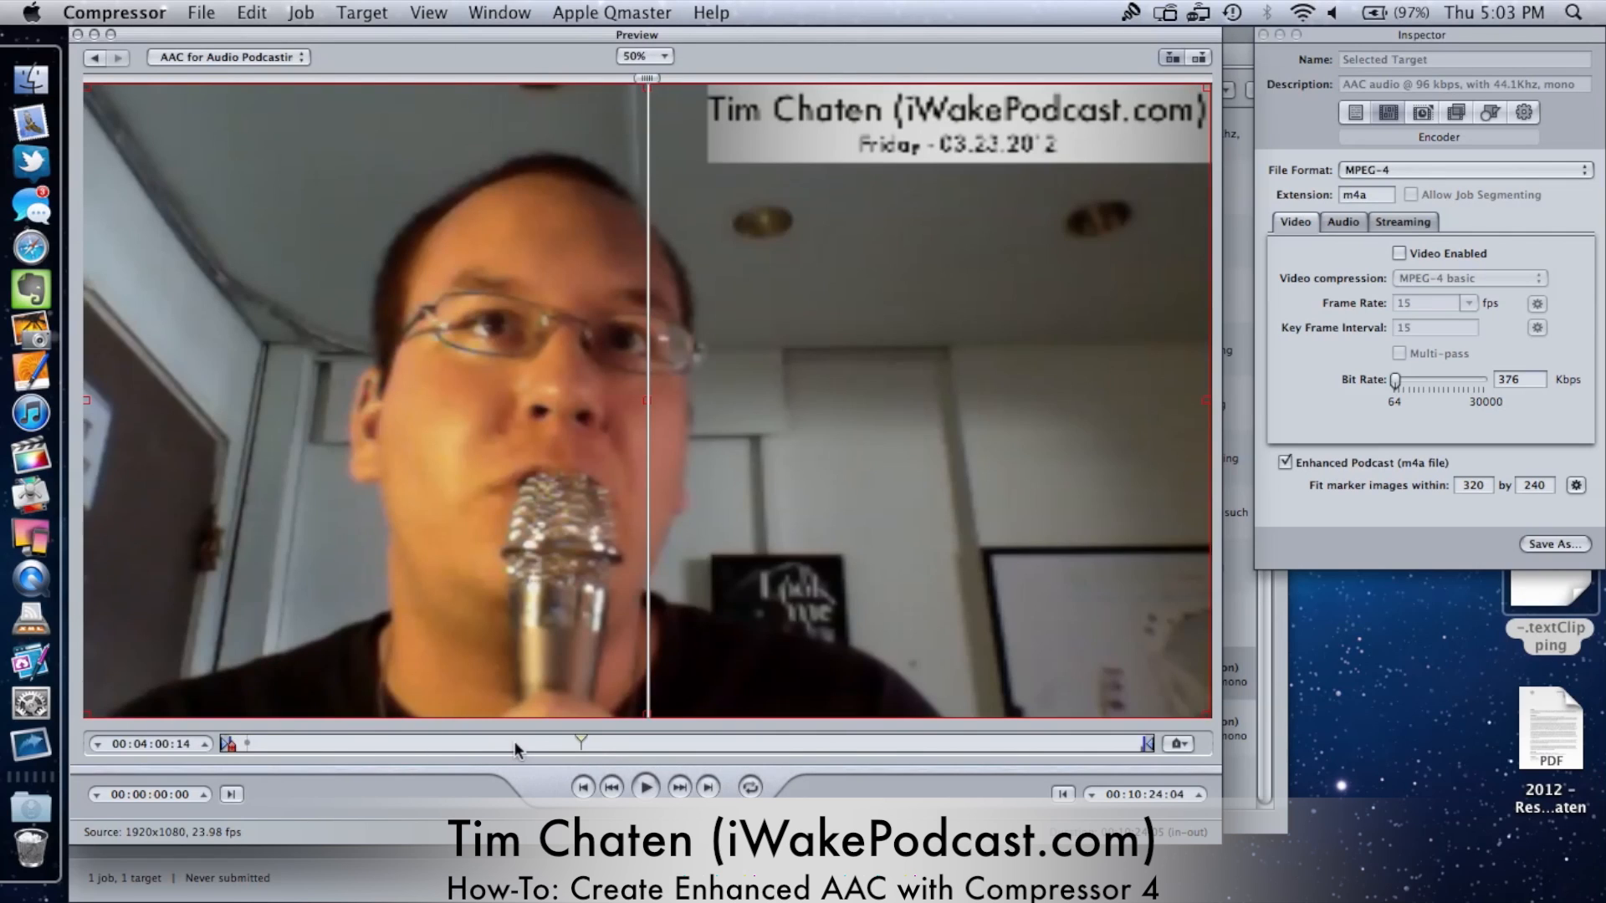
{"action": "left_click", "coordinate": [579, 744]}
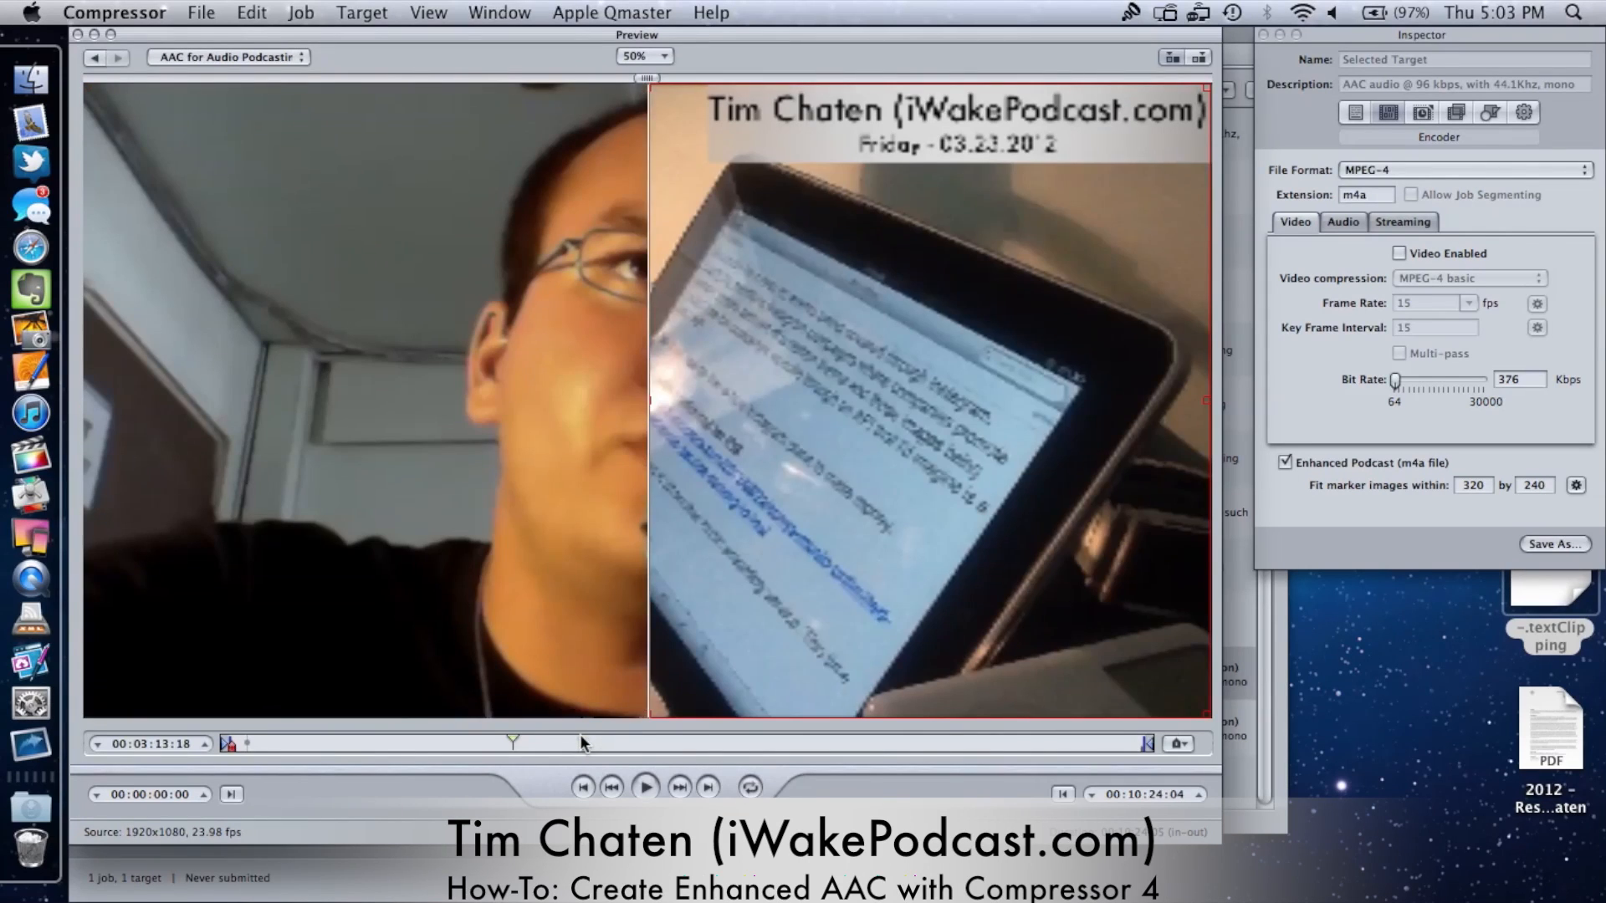
{"action": "left_click", "coordinate": [1180, 743]}
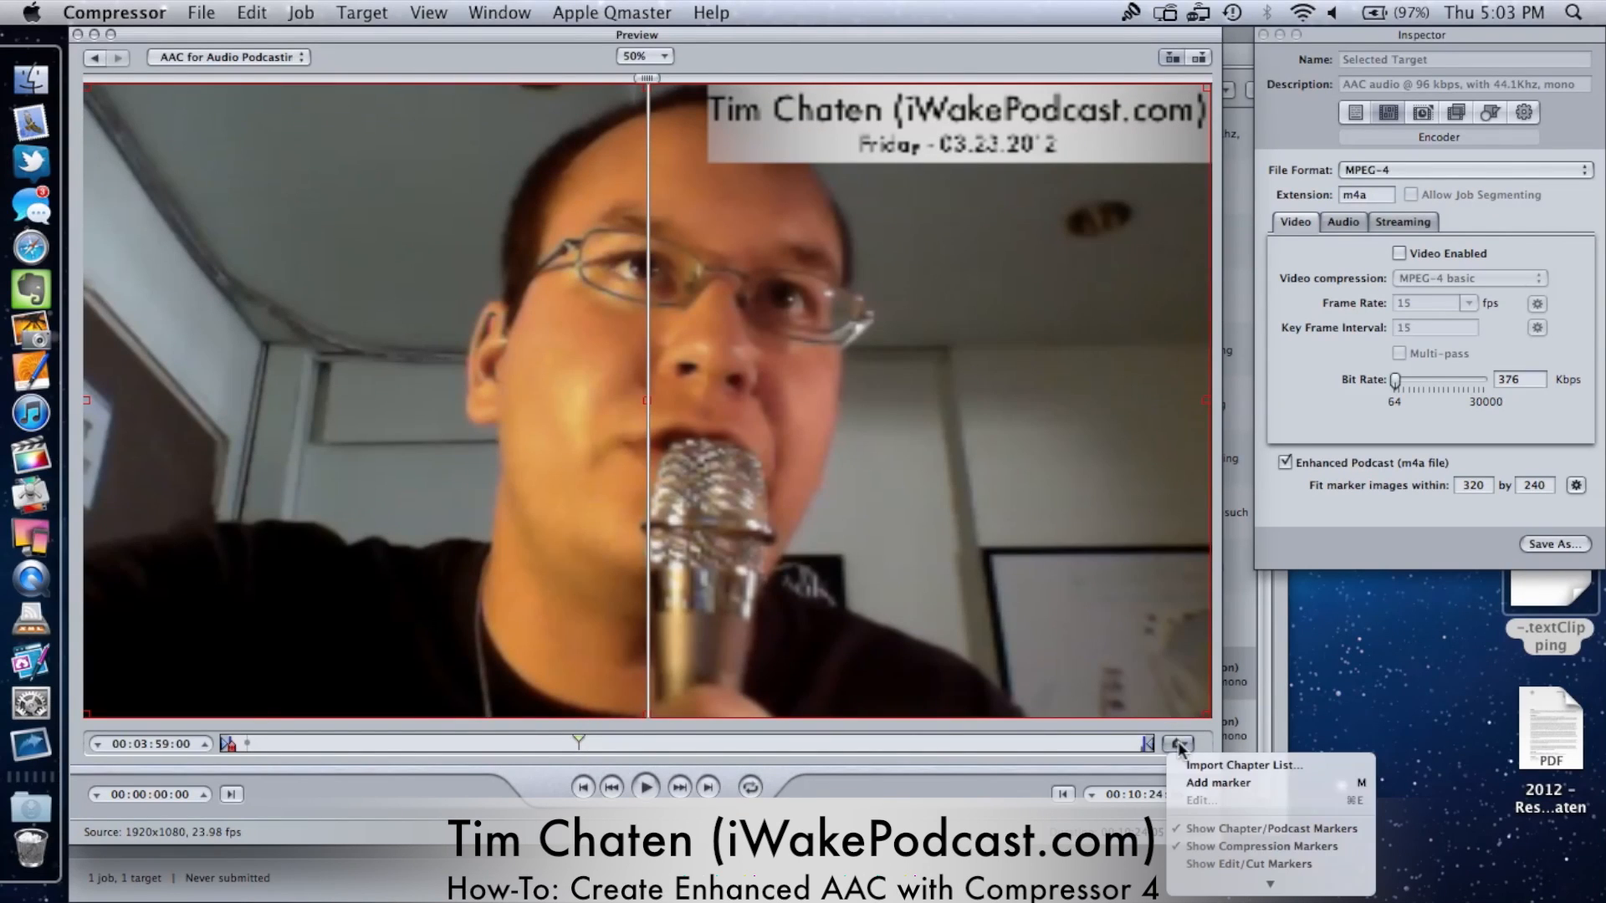
{"action": "left_click", "coordinate": [1225, 785]}
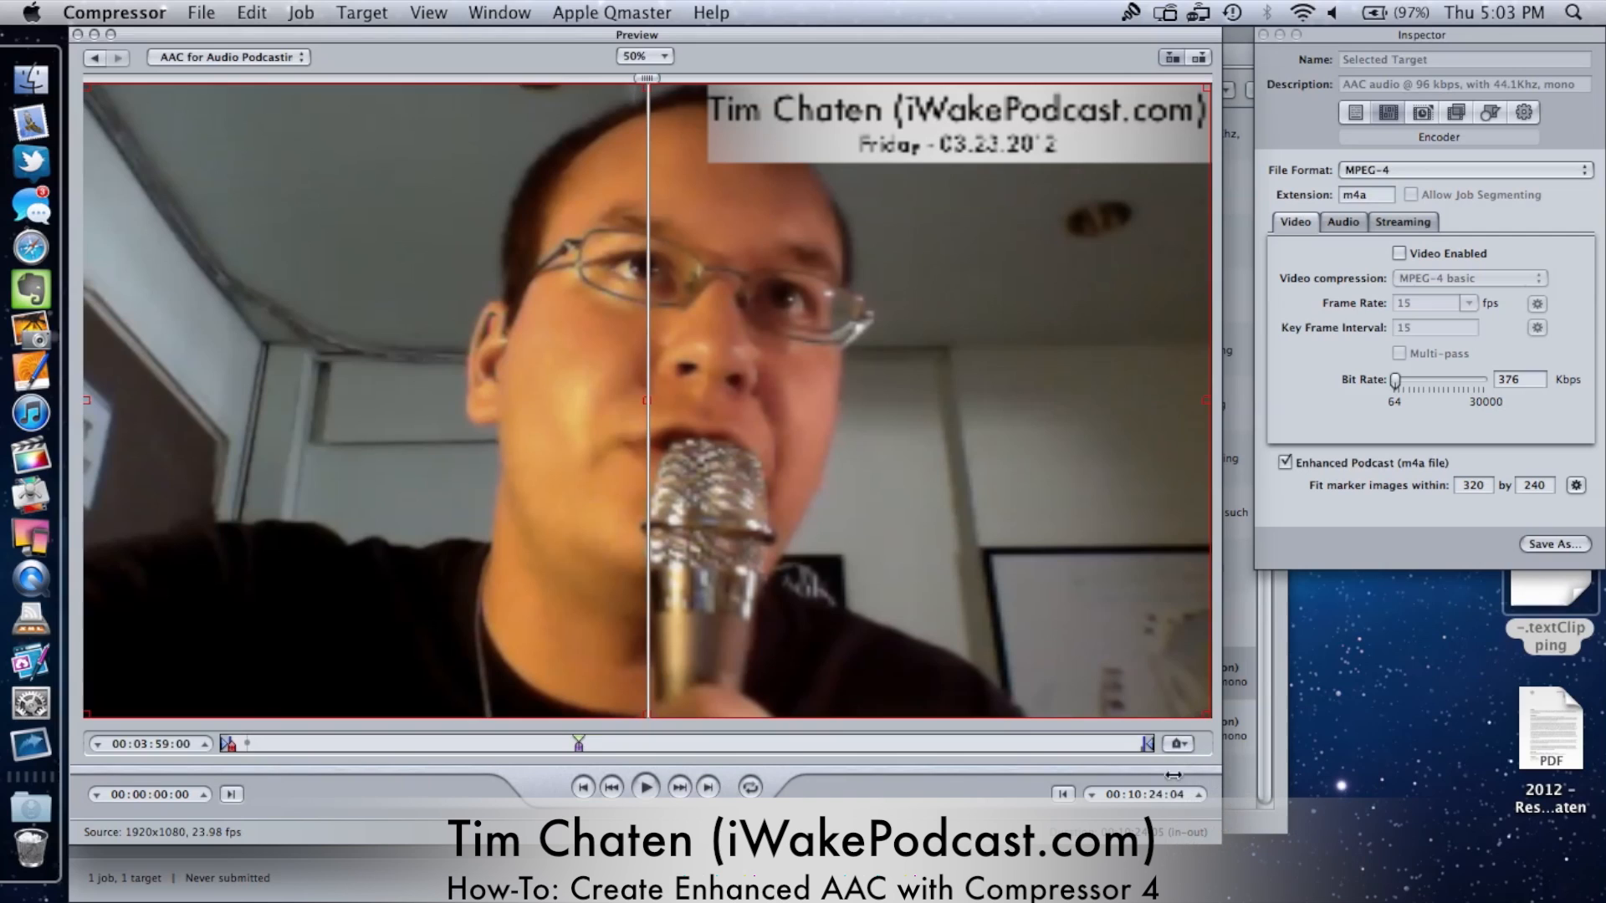
Step: Edit the marker at 00:03:59:00 and change its type to Podcast
{"action": "left_click", "coordinate": [1175, 744]}
{"action": "left_click", "coordinate": [1197, 810]}
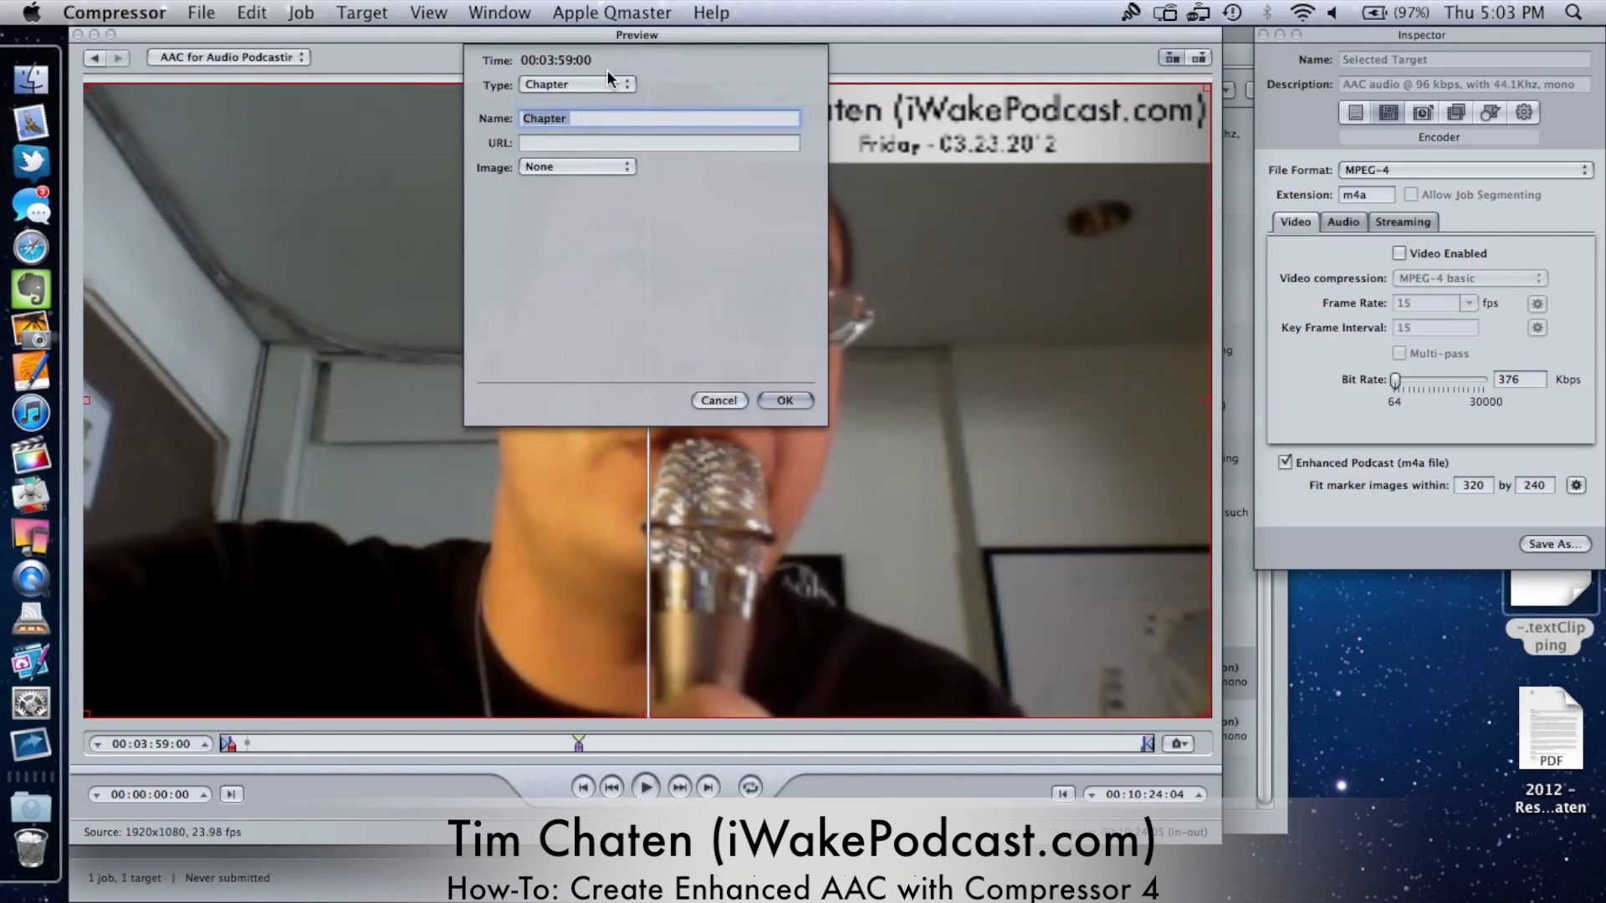
{"action": "left_click", "coordinate": [609, 80]}
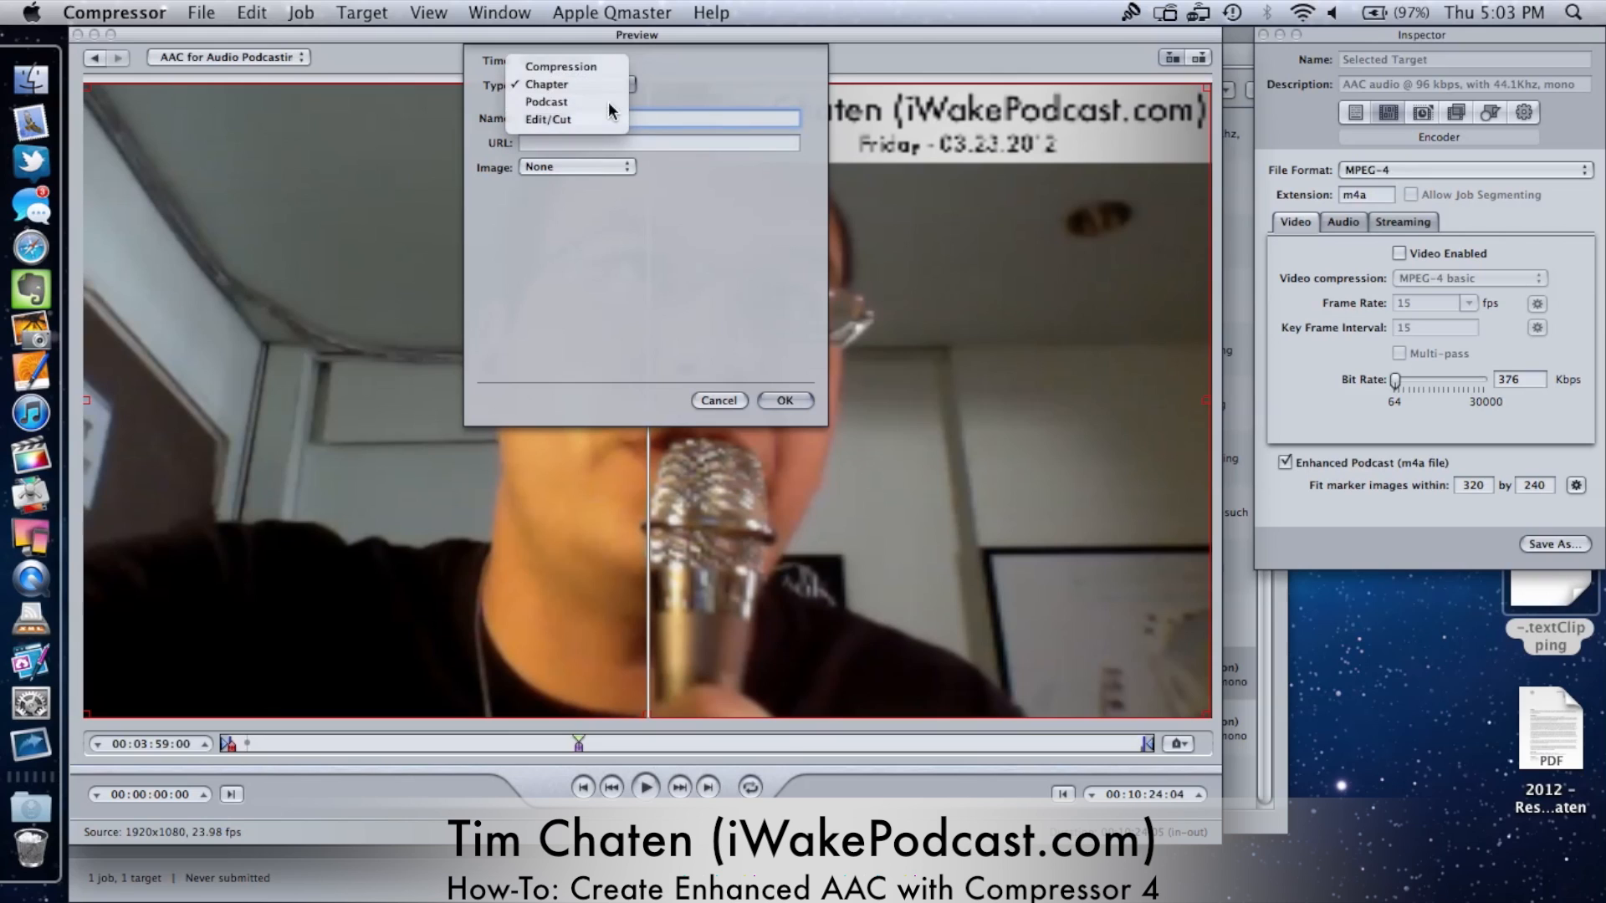
{"action": "left_click", "coordinate": [608, 102]}
{"action": "type", "text": "Mid"}
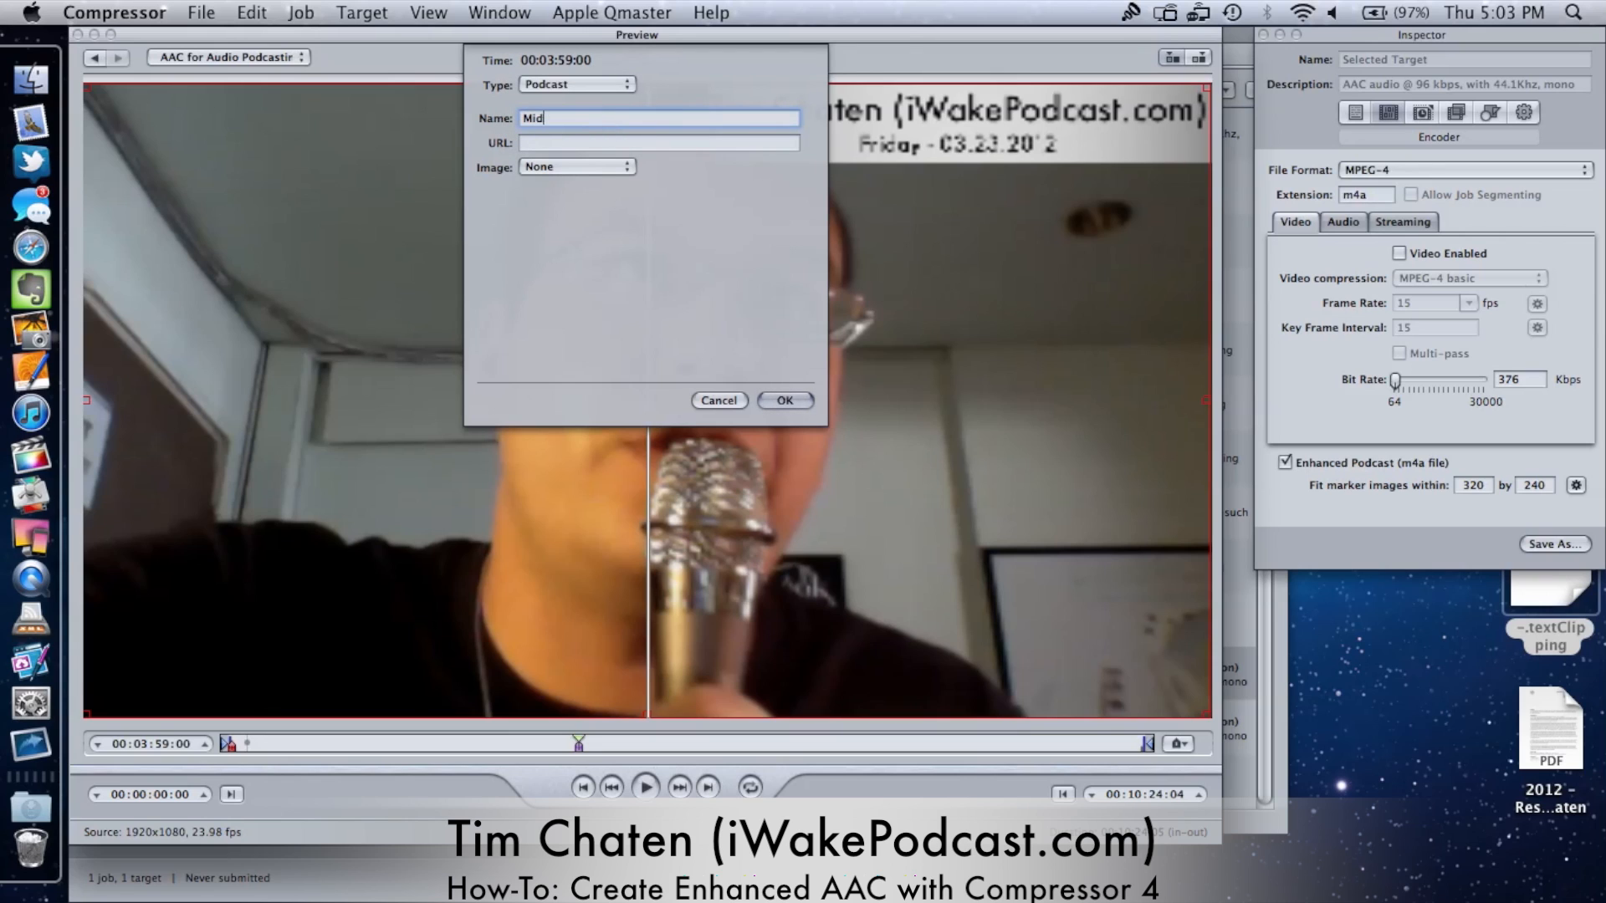
{"action": "type", "text": " Point"}
{"action": "key", "text": "Tab"}
{"action": "type", "text": "http://www"}
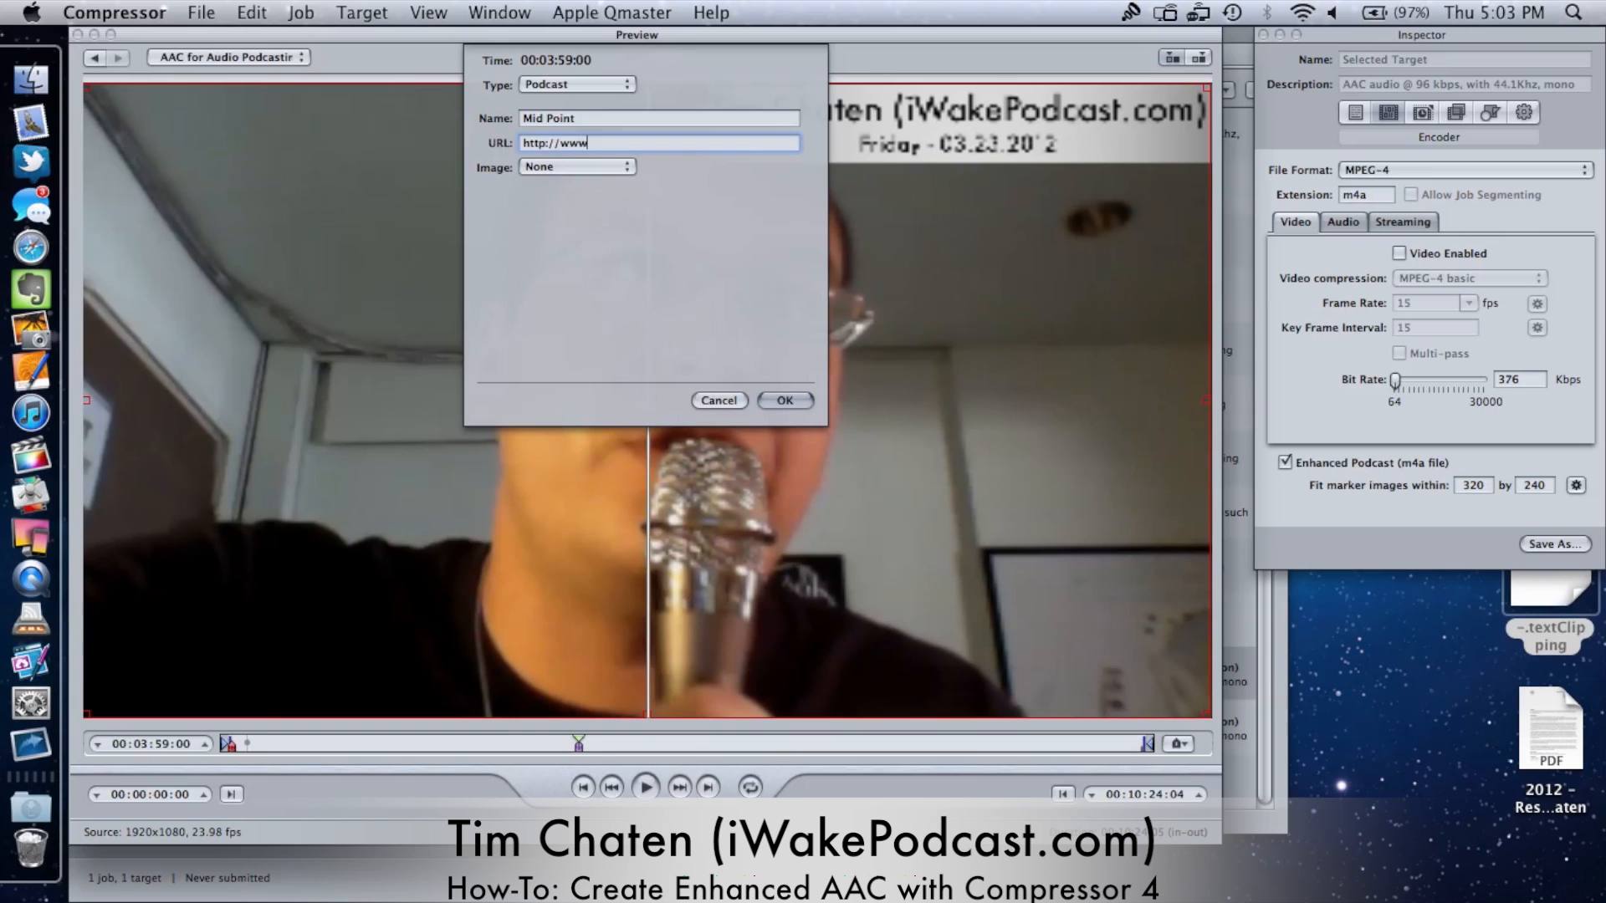
{"action": "type", "text": ".apple.com"}
Step: Assign the Apple logo image from the Downloads folder as the Mid Point marker's image and save the marker
{"action": "left_click", "coordinate": [560, 164]}
{"action": "left_click", "coordinate": [571, 203]}
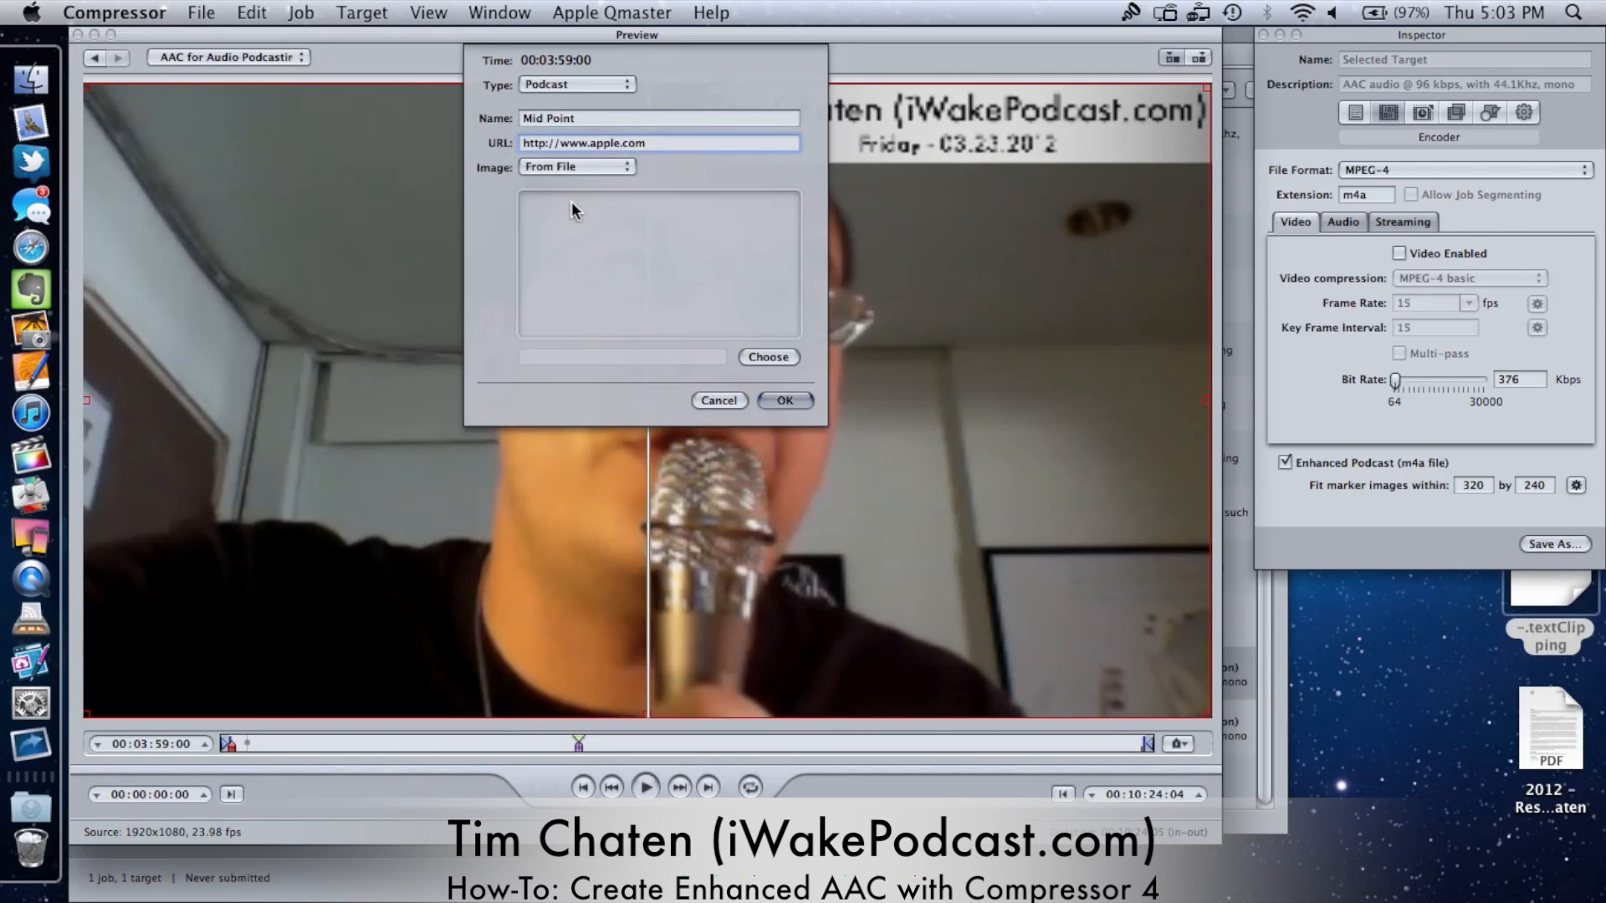
{"action": "key", "text": "super+Tab"}
{"action": "key", "text": "super+shift+Tab"}
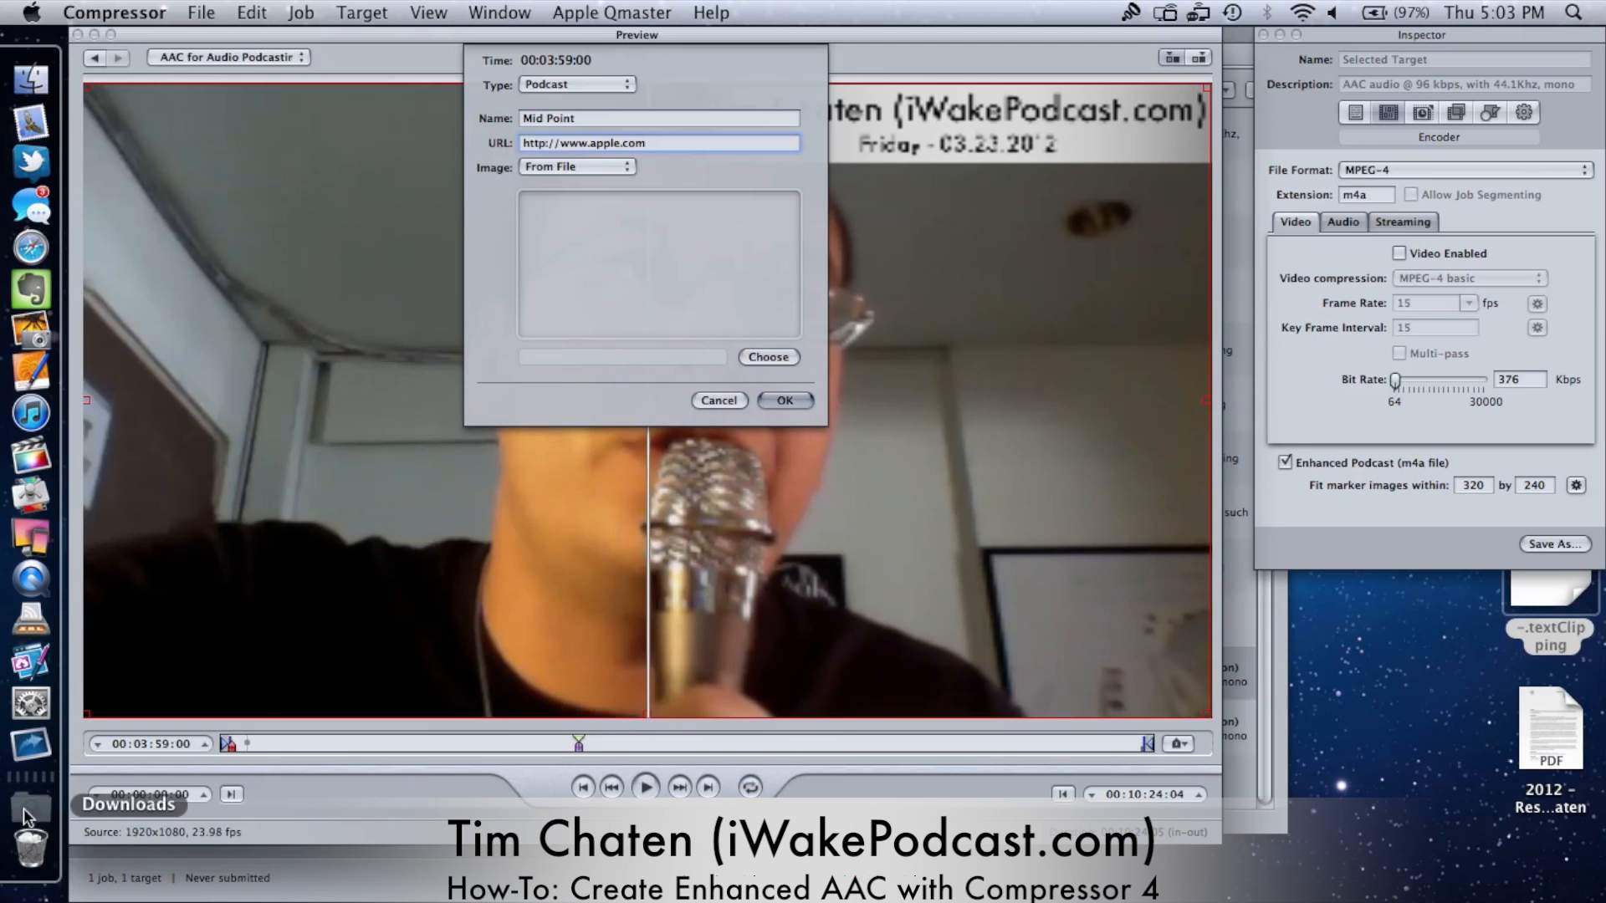
{"action": "left_click", "coordinate": [26, 811]}
{"action": "left_click_drag", "start_coordinate": [199, 196], "coordinate": [732, 219]}
{"action": "left_click", "coordinate": [785, 400]}
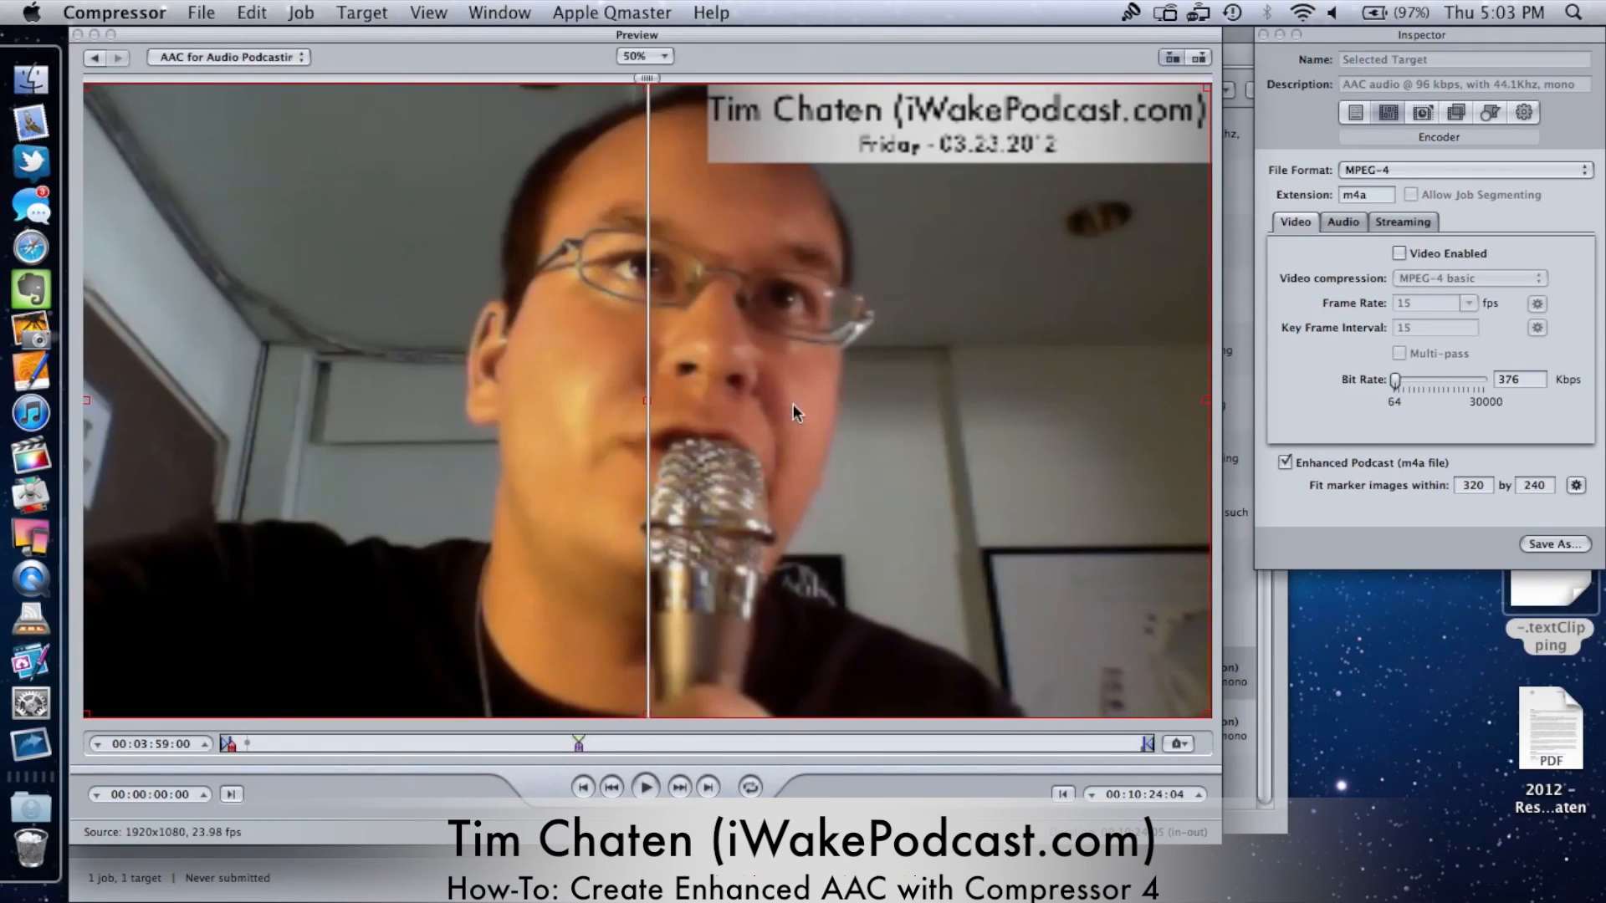
Step: Move the playhead to about 00:09:19:13 near the end of the timeline and add a third marker there
{"action": "left_click", "coordinate": [1046, 741]}
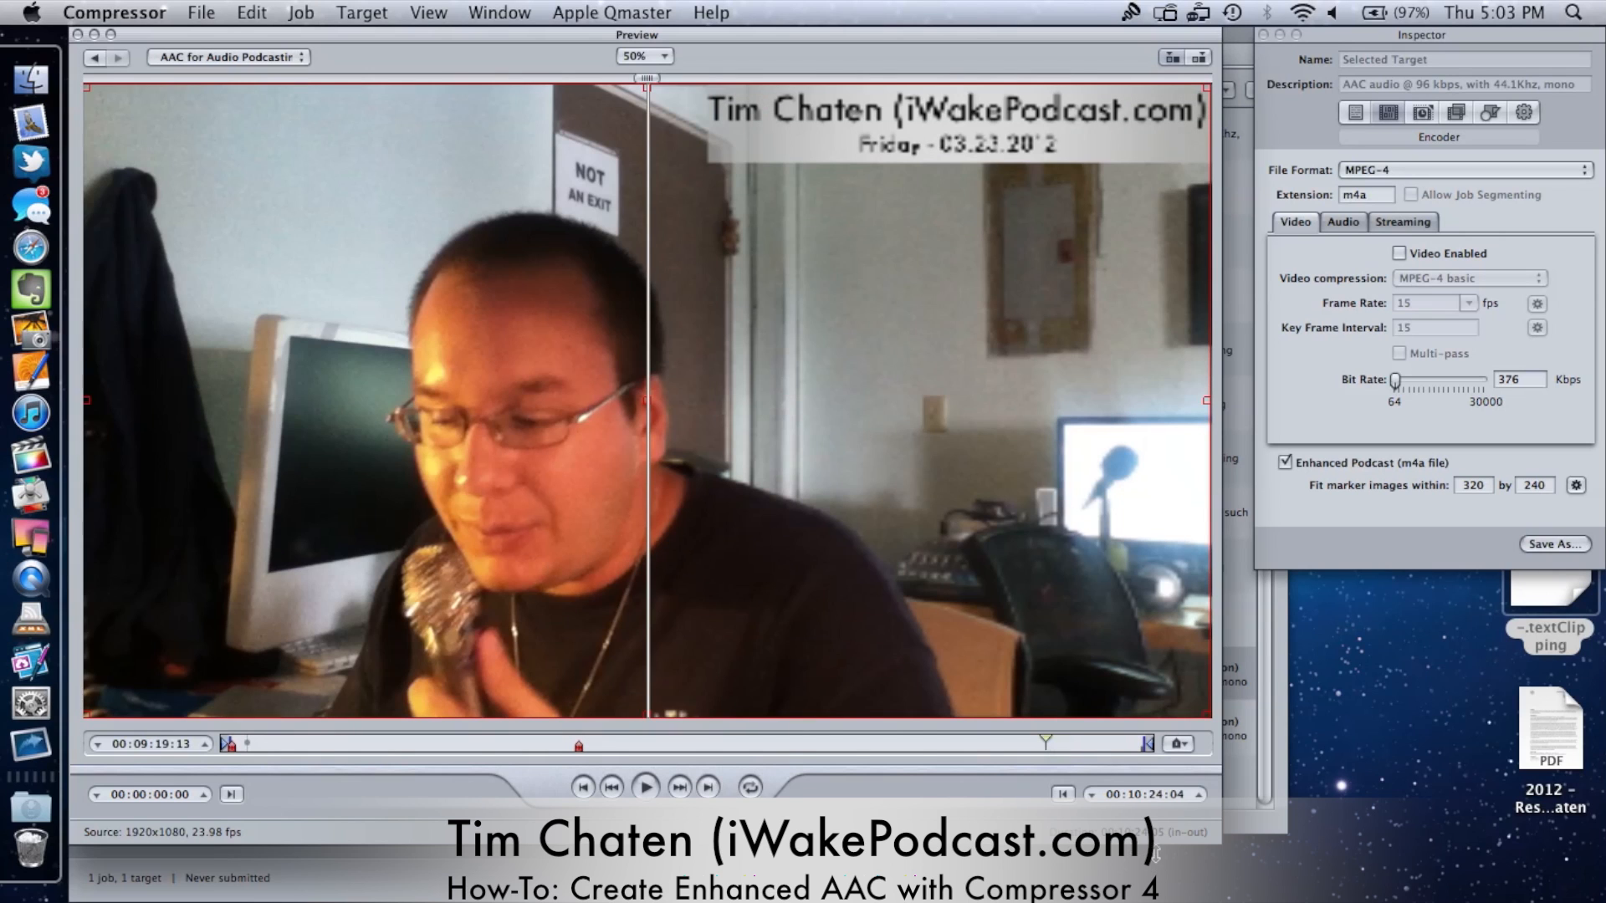
{"action": "left_click", "coordinate": [1180, 746]}
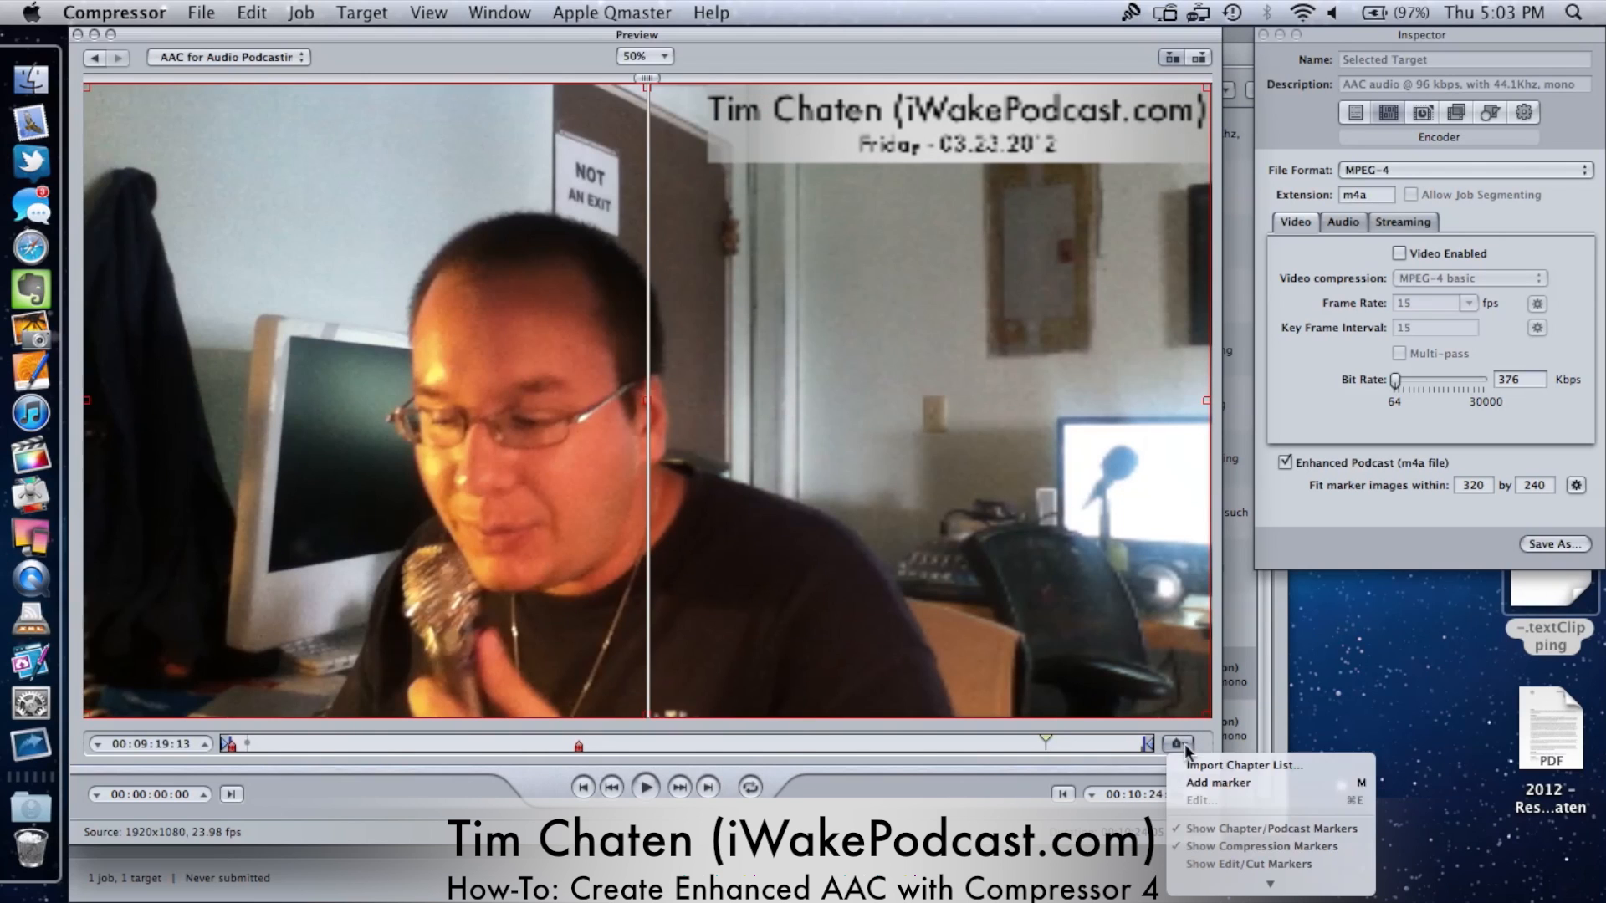
{"action": "left_click", "coordinate": [1203, 781]}
Step: Edit the new marker near the end of the timeline and change its type to Podcast
{"action": "left_click", "coordinate": [1181, 743]}
{"action": "left_click", "coordinate": [1217, 803]}
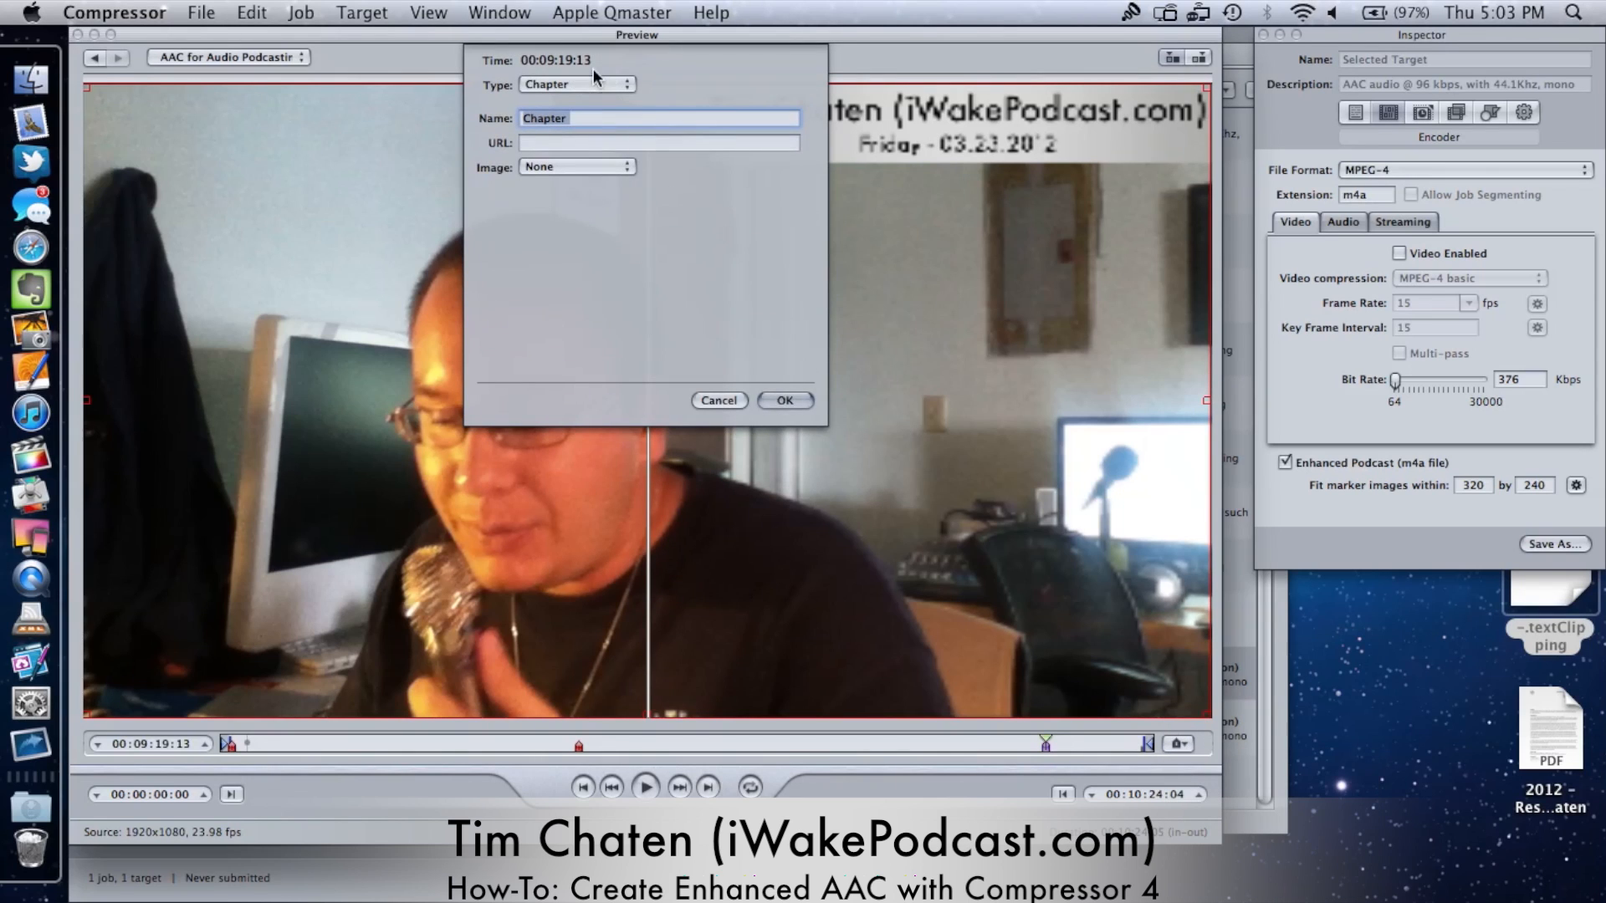
{"action": "left_click", "coordinate": [595, 82]}
{"action": "left_click", "coordinate": [597, 107]}
{"action": "type", "text": "C"}
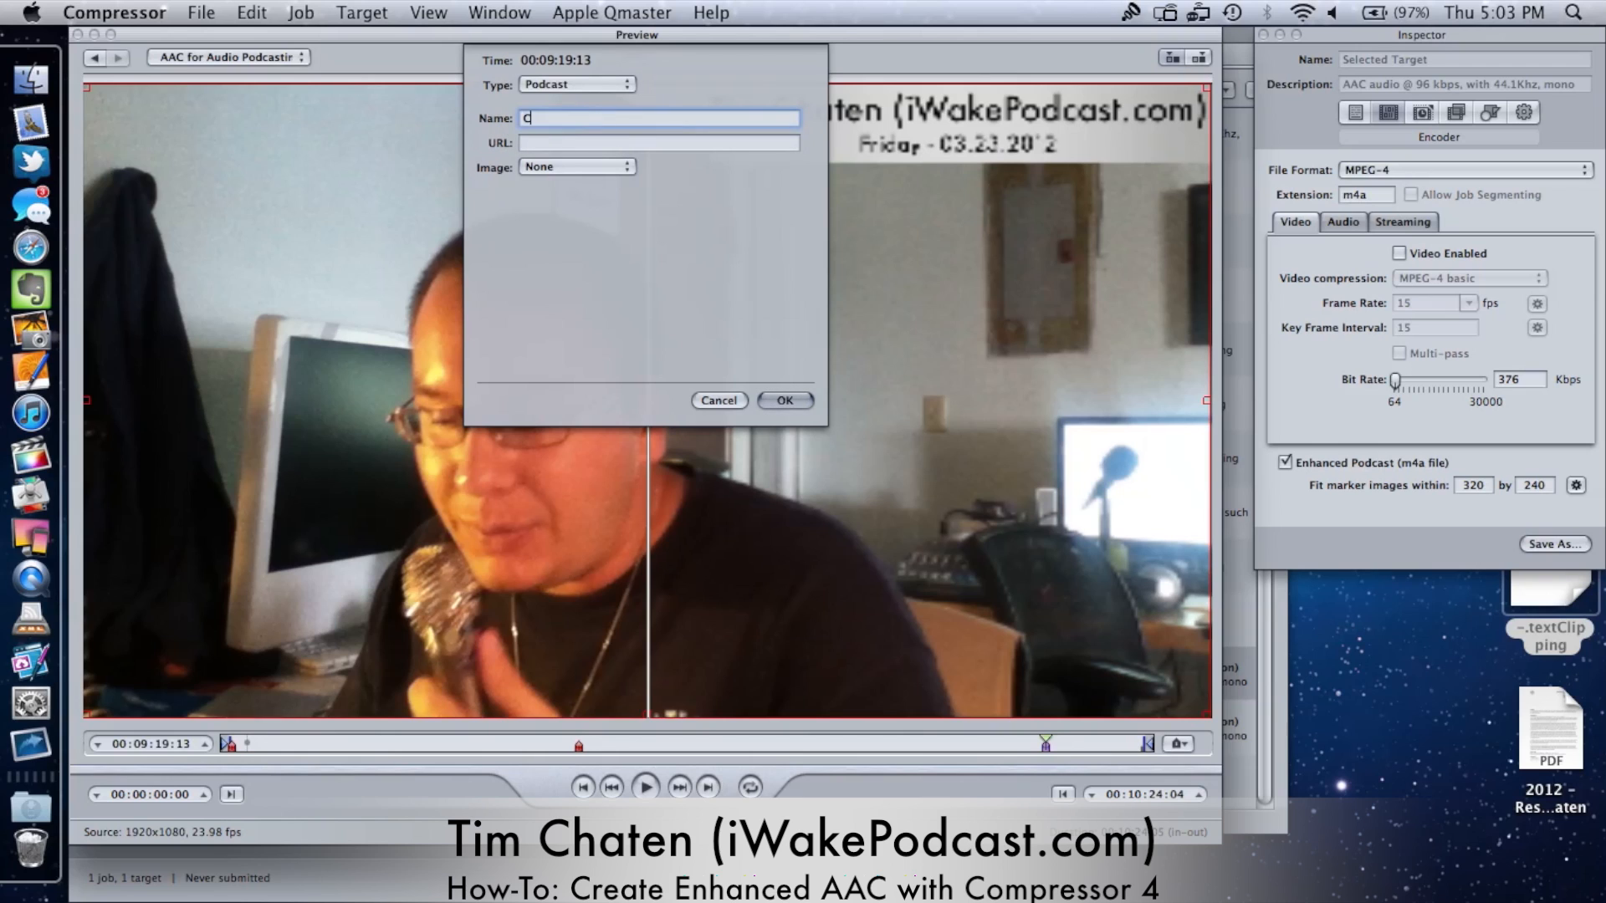
{"action": "type", "text": "losing"}
{"action": "left_click", "coordinate": [591, 144]}
{"action": "type", "text": "http://www.iwakepodcast.com/again"}
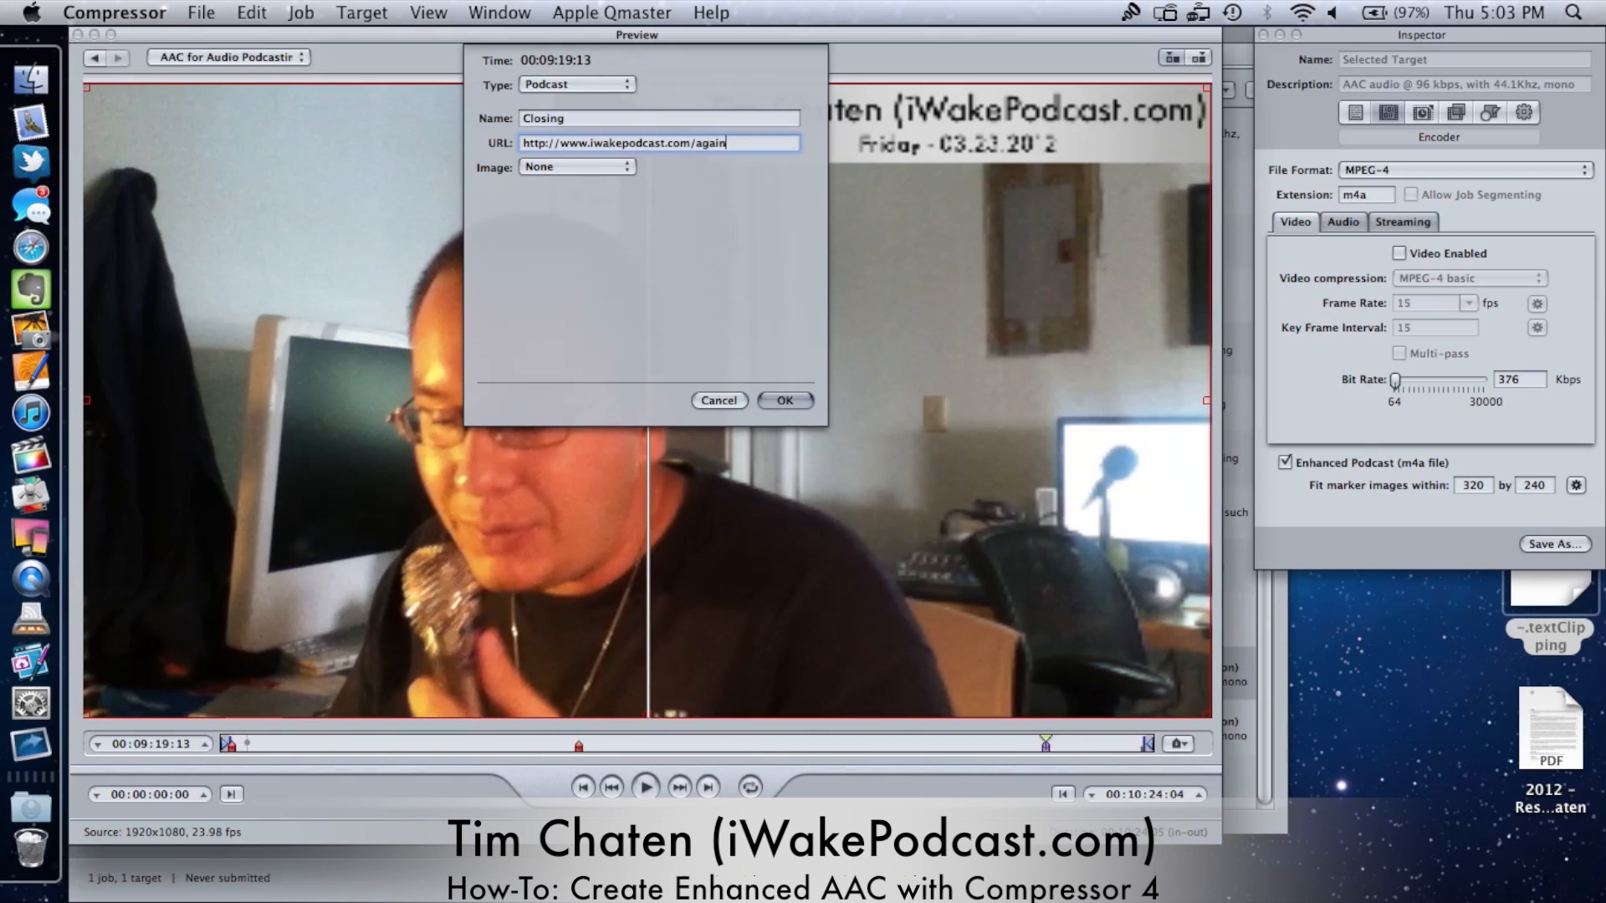
Step: Assign iWakeAgain.jpeg from the Artwork folder as the Closing marker's image and save the marker
{"action": "left_click", "coordinate": [526, 168]}
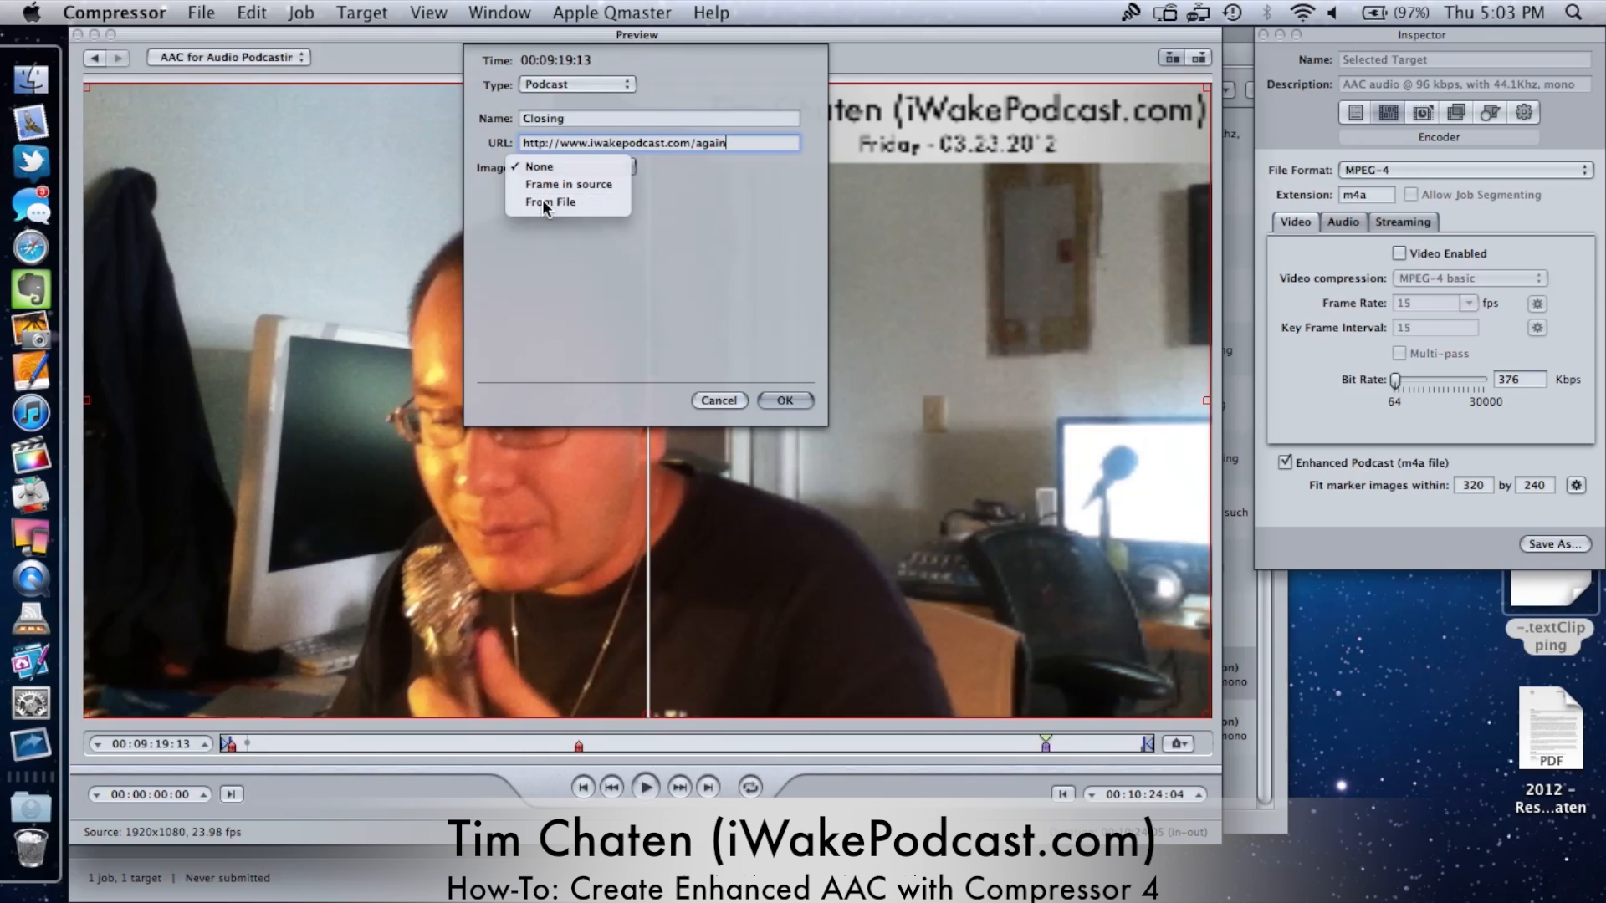
{"action": "left_click", "coordinate": [538, 204]}
{"action": "left_click", "coordinate": [768, 356]}
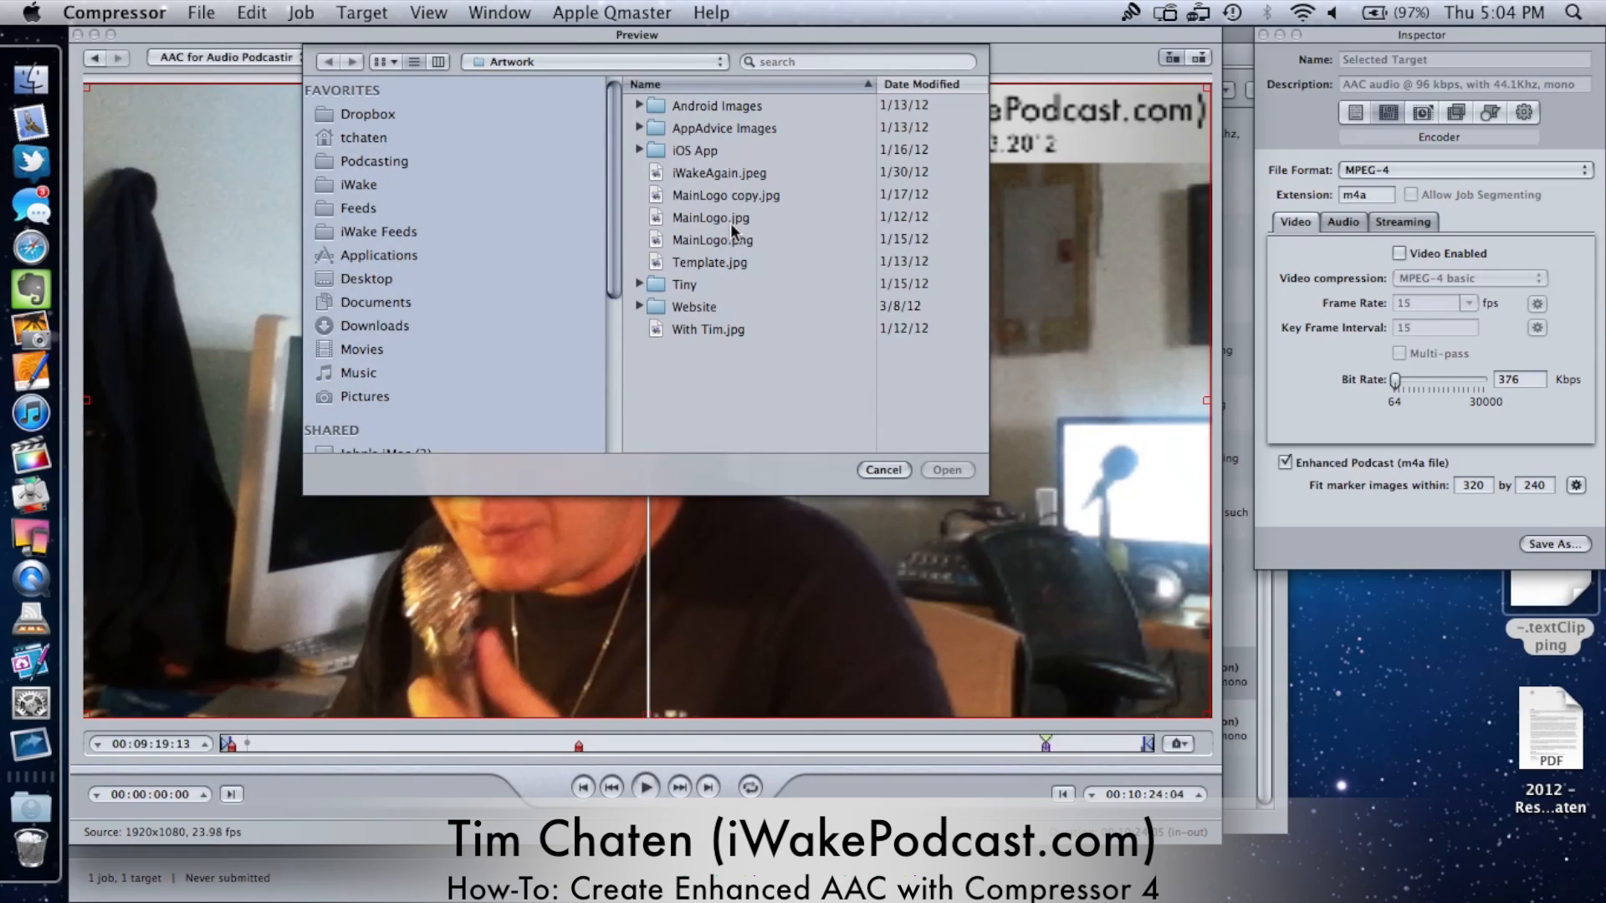
{"action": "double_click", "coordinate": [718, 173]}
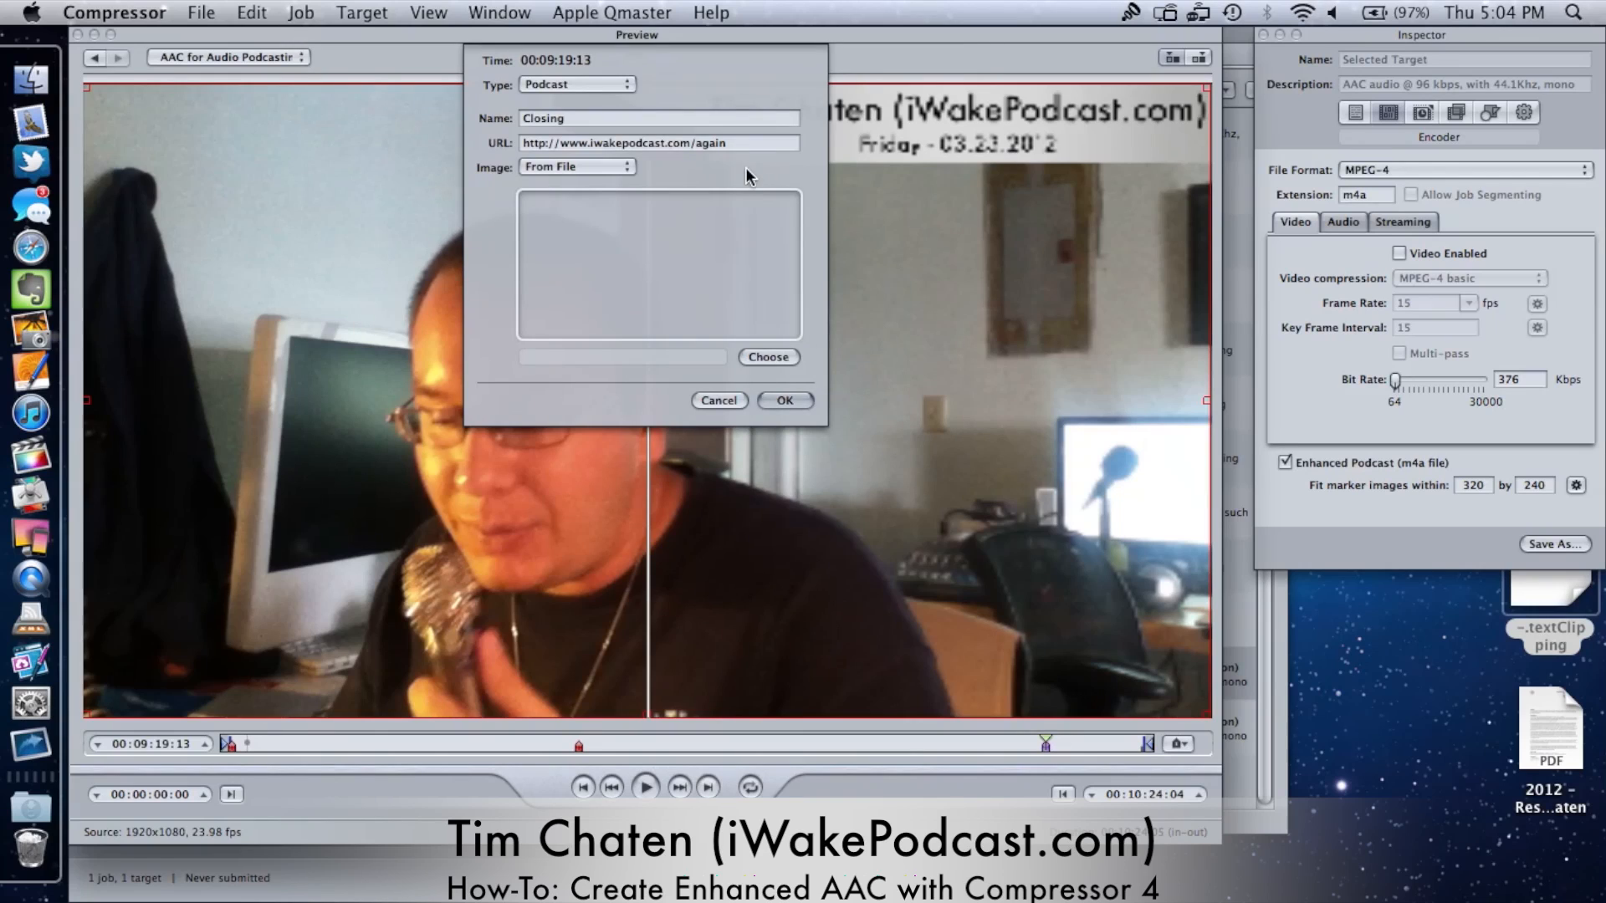
{"action": "left_click", "coordinate": [786, 400]}
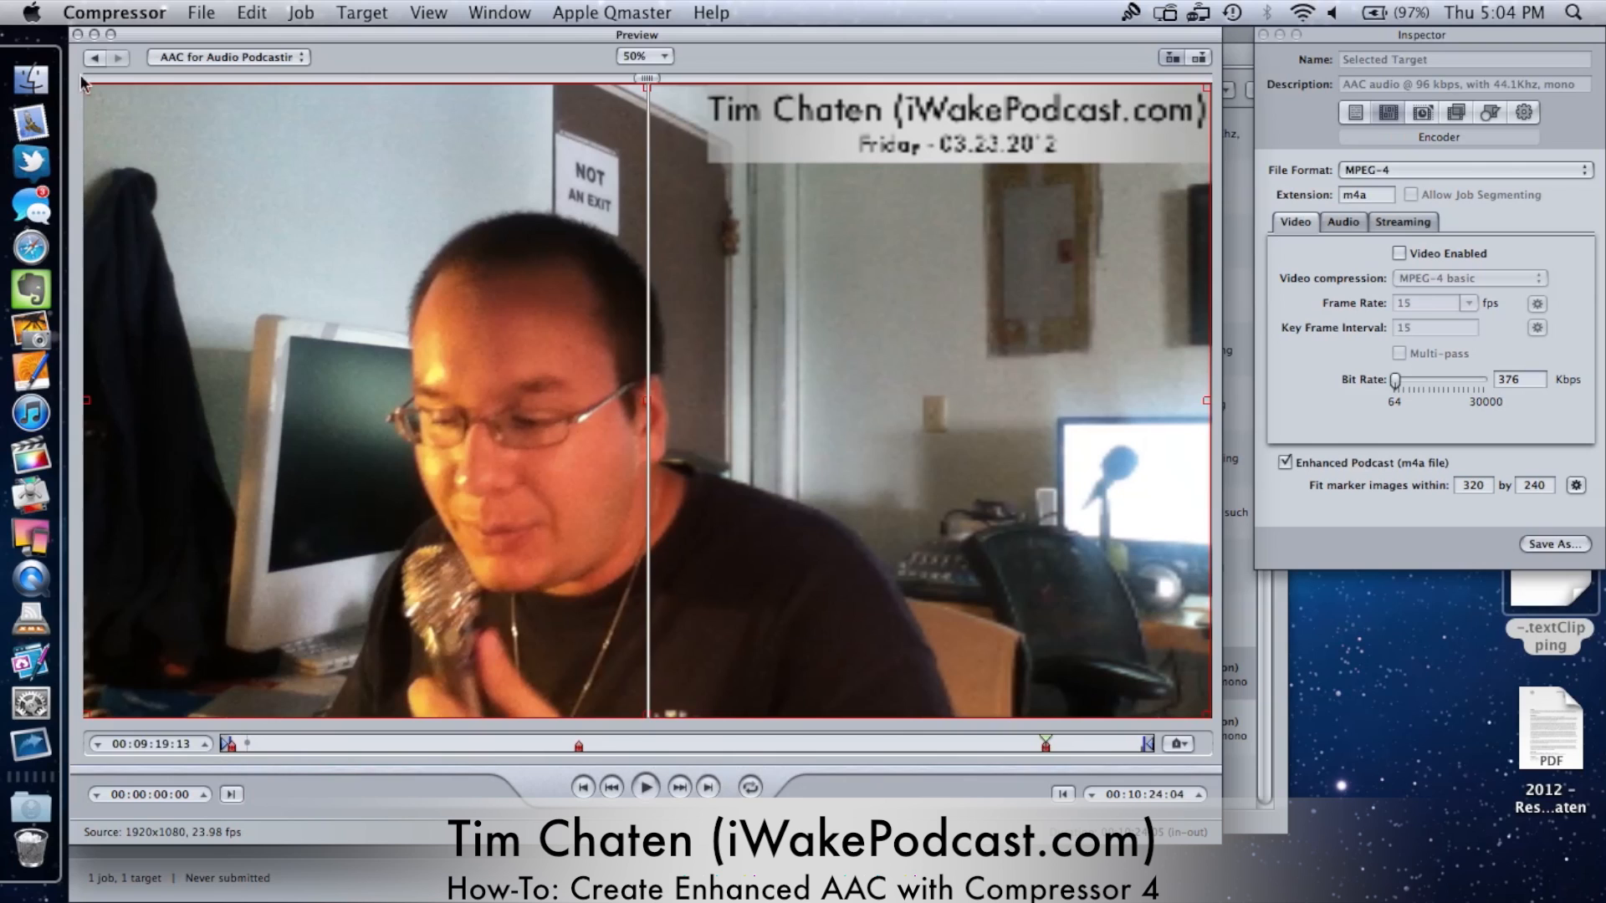
Step: Close the preview and review which annotation types can be added to the iWake 03.23.2012 job
{"action": "left_click", "coordinate": [77, 35]}
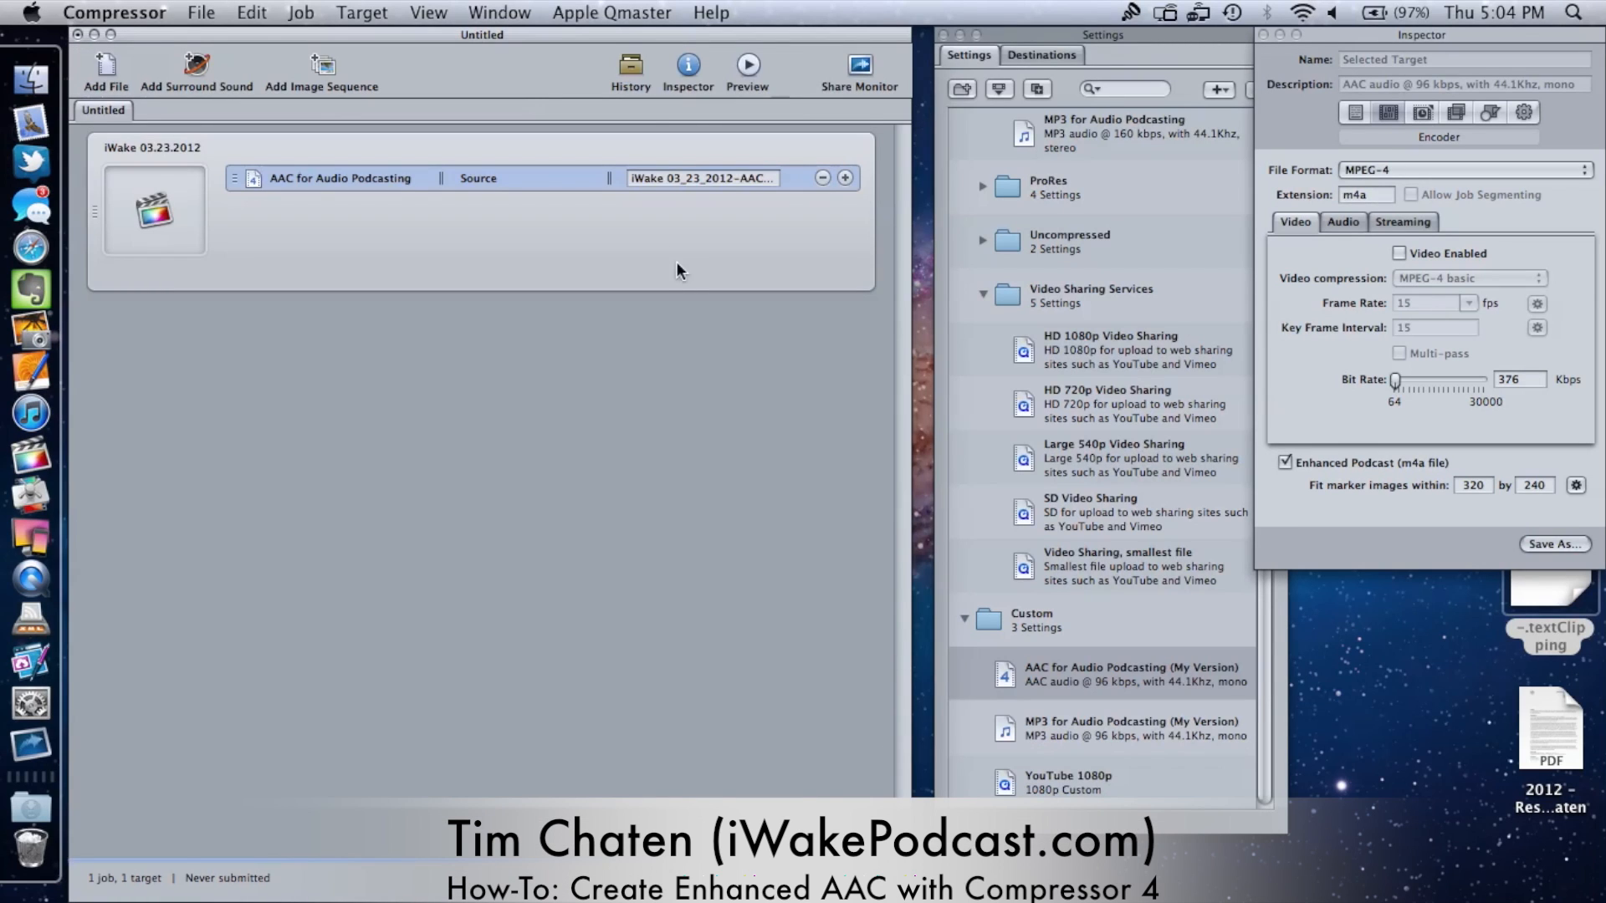
{"action": "left_click", "coordinate": [696, 224]}
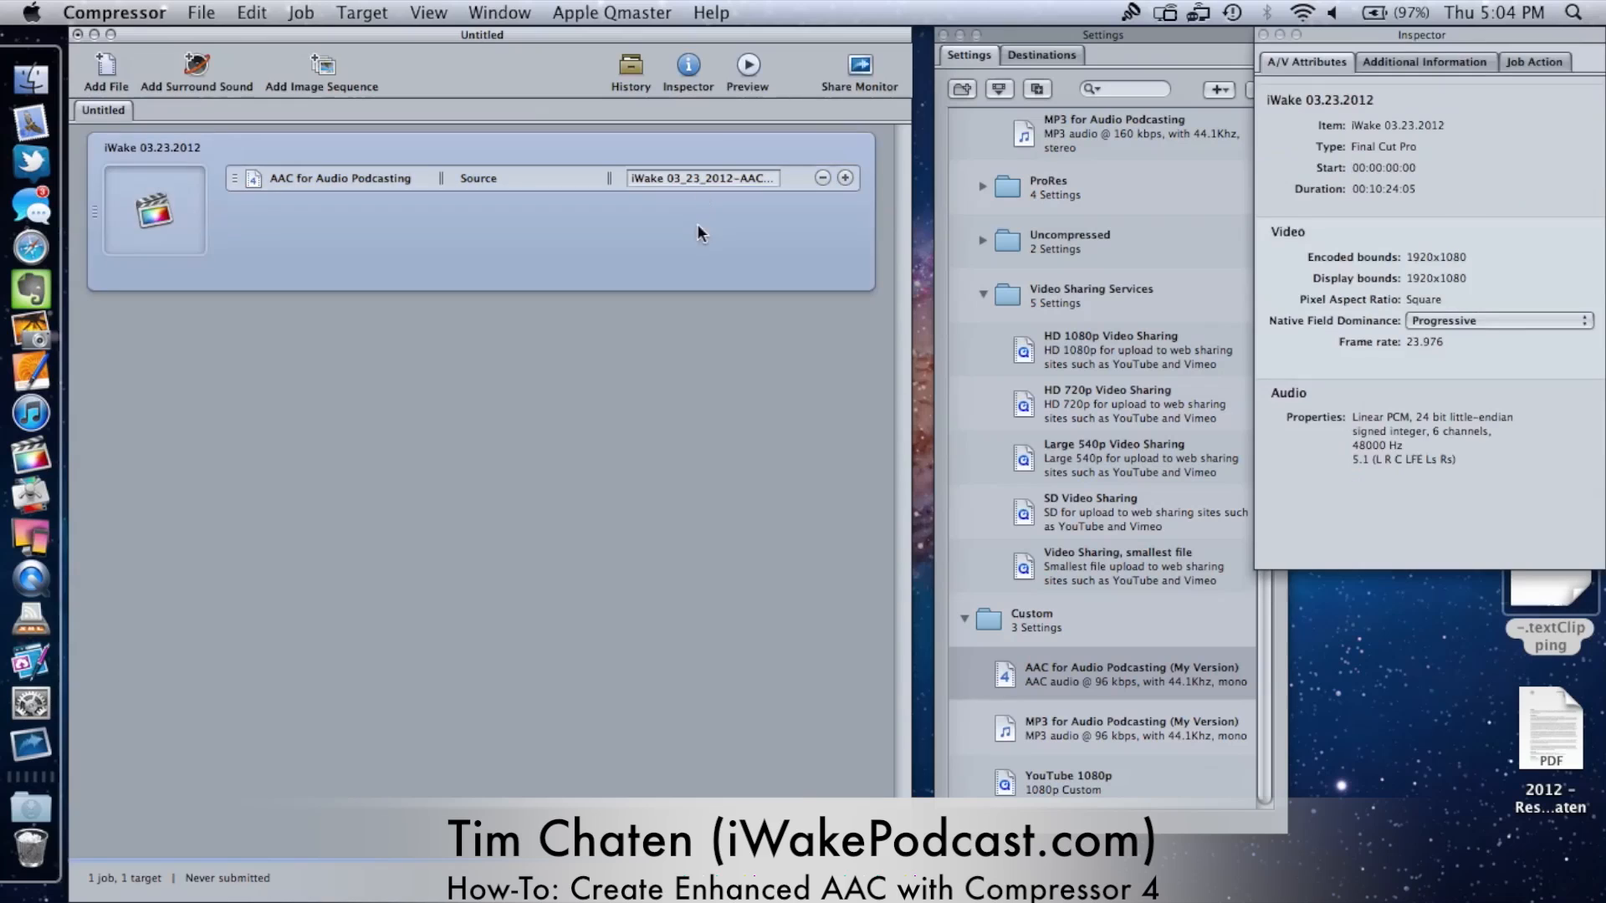
{"action": "left_click", "coordinate": [1455, 64]}
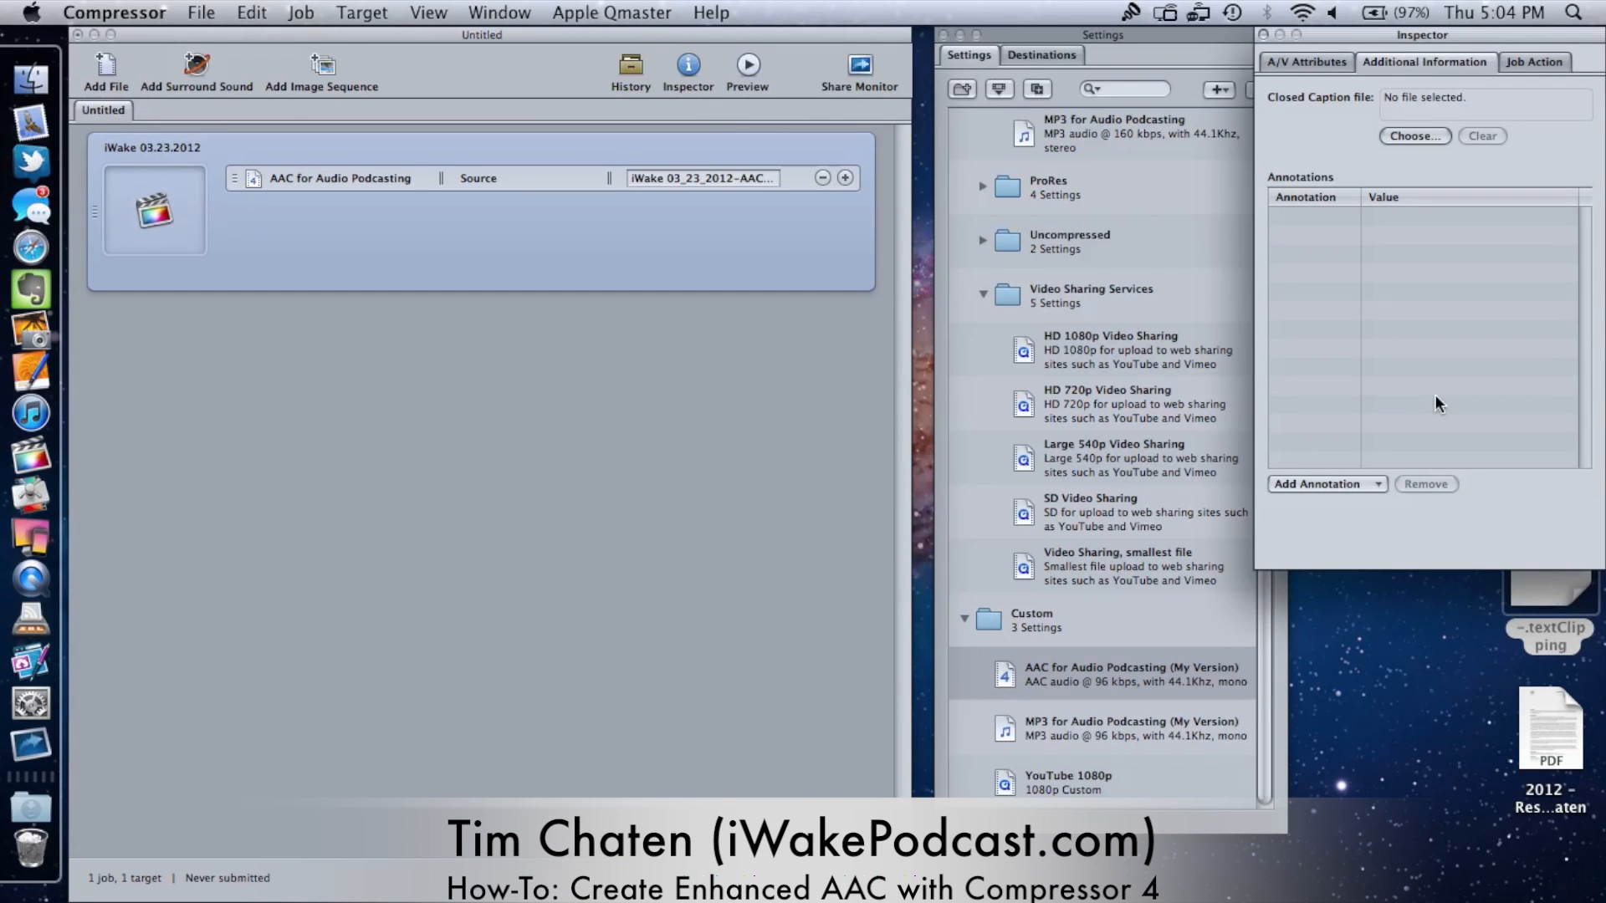
{"action": "left_click", "coordinate": [1364, 485]}
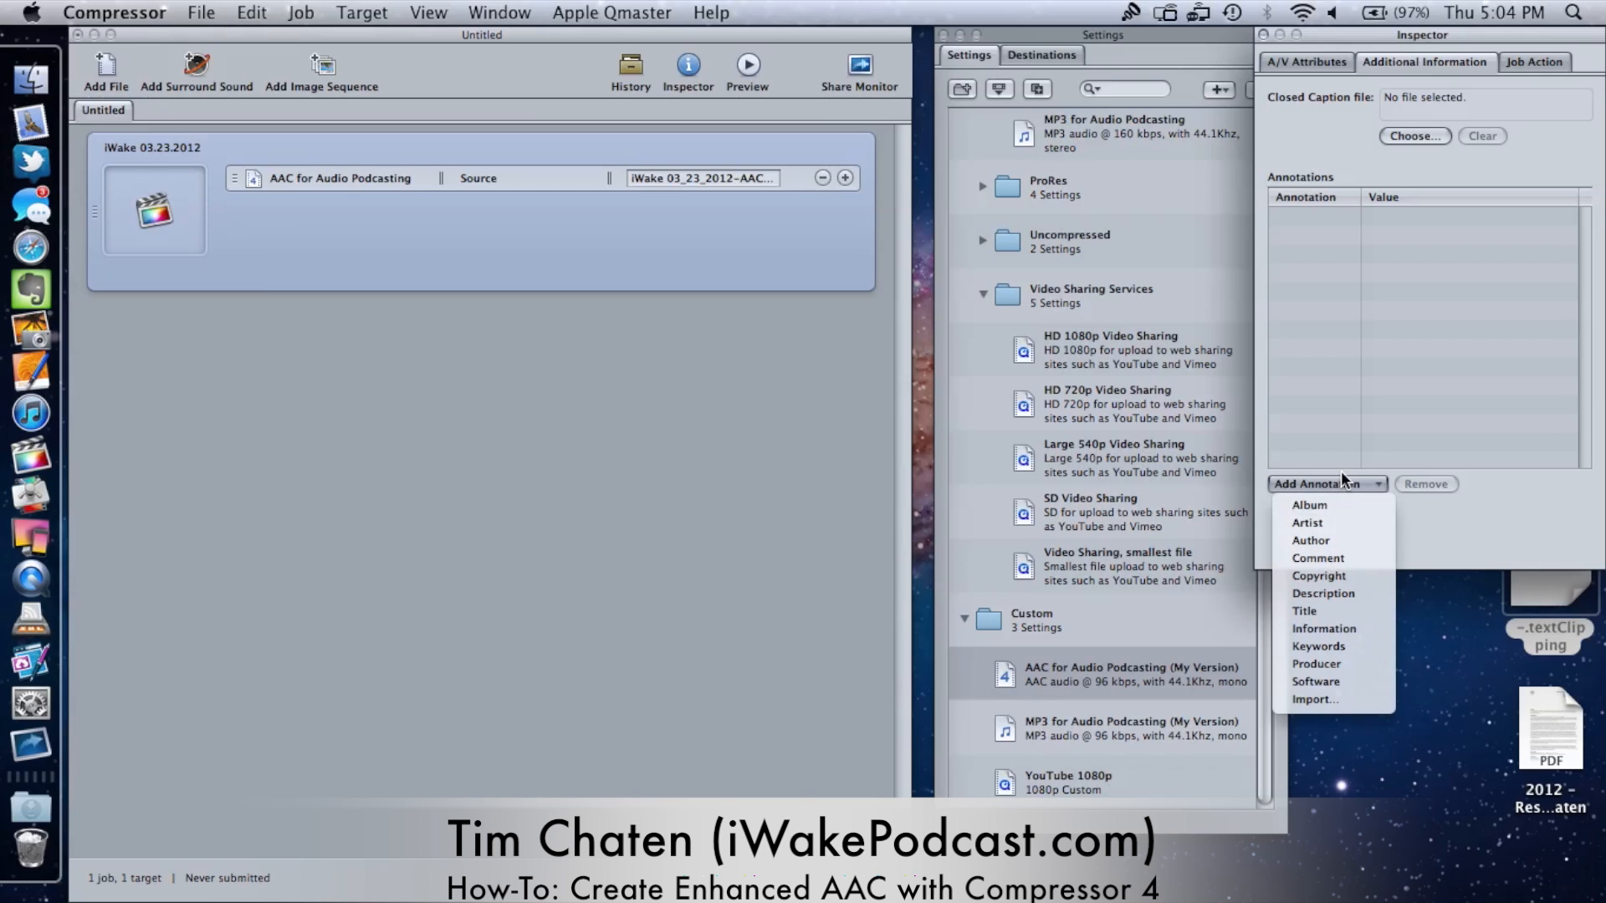
{"action": "left_click", "coordinate": [760, 605]}
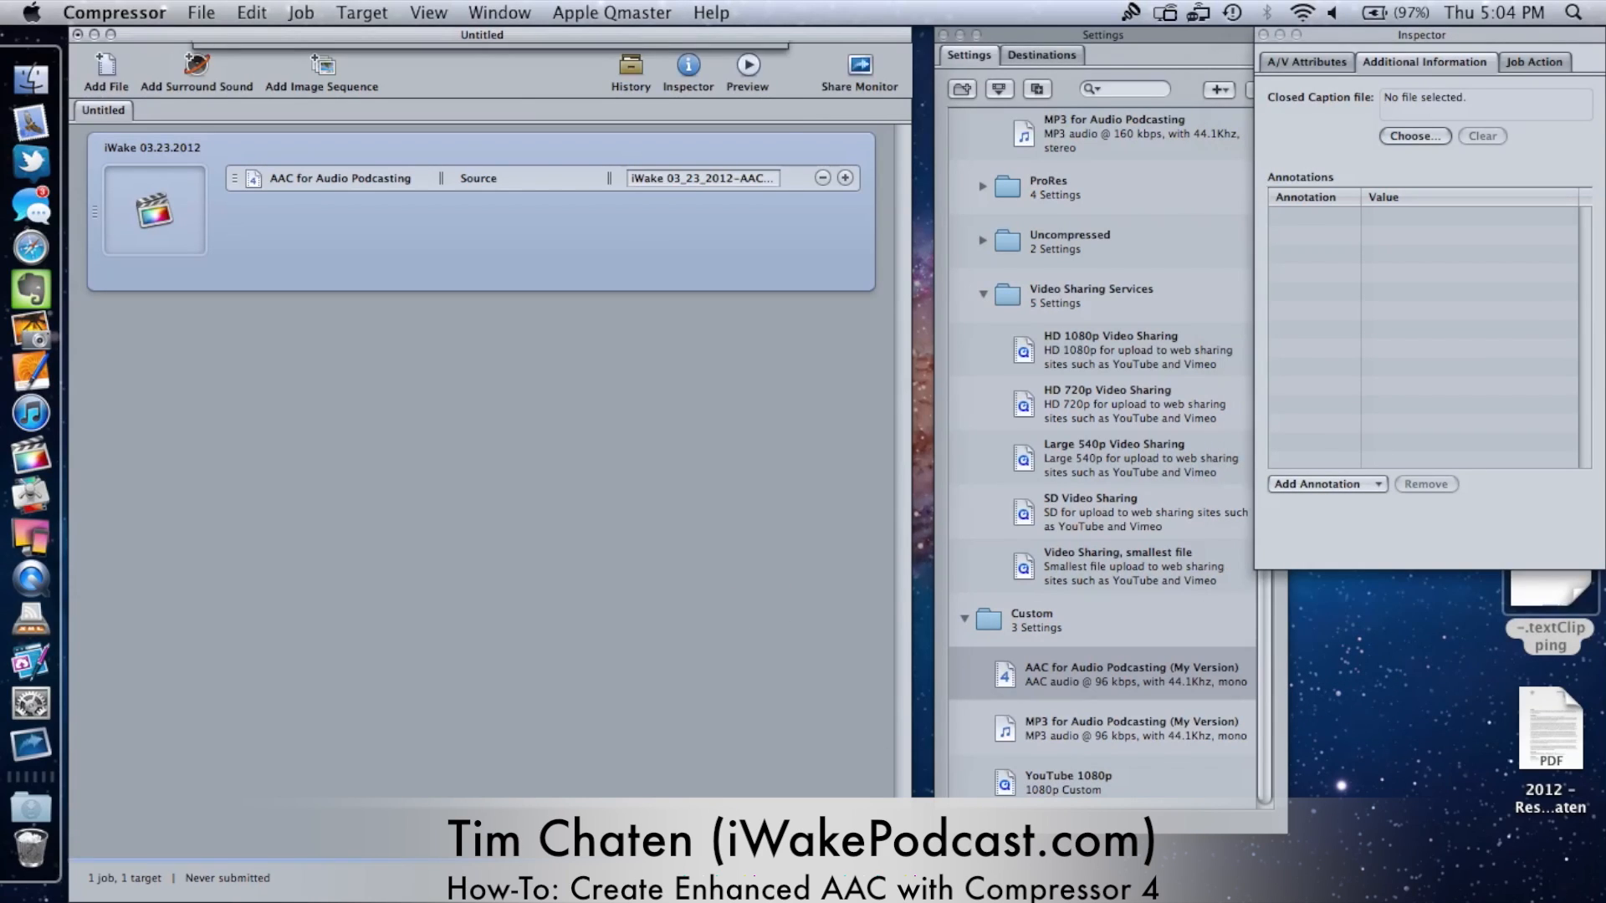
Step: Submit the batch for encoding under the name Test AAC
{"action": "key", "text": "super+b"}
{"action": "type", "text": "Test"}
{"action": "type", "text": " AAC"}
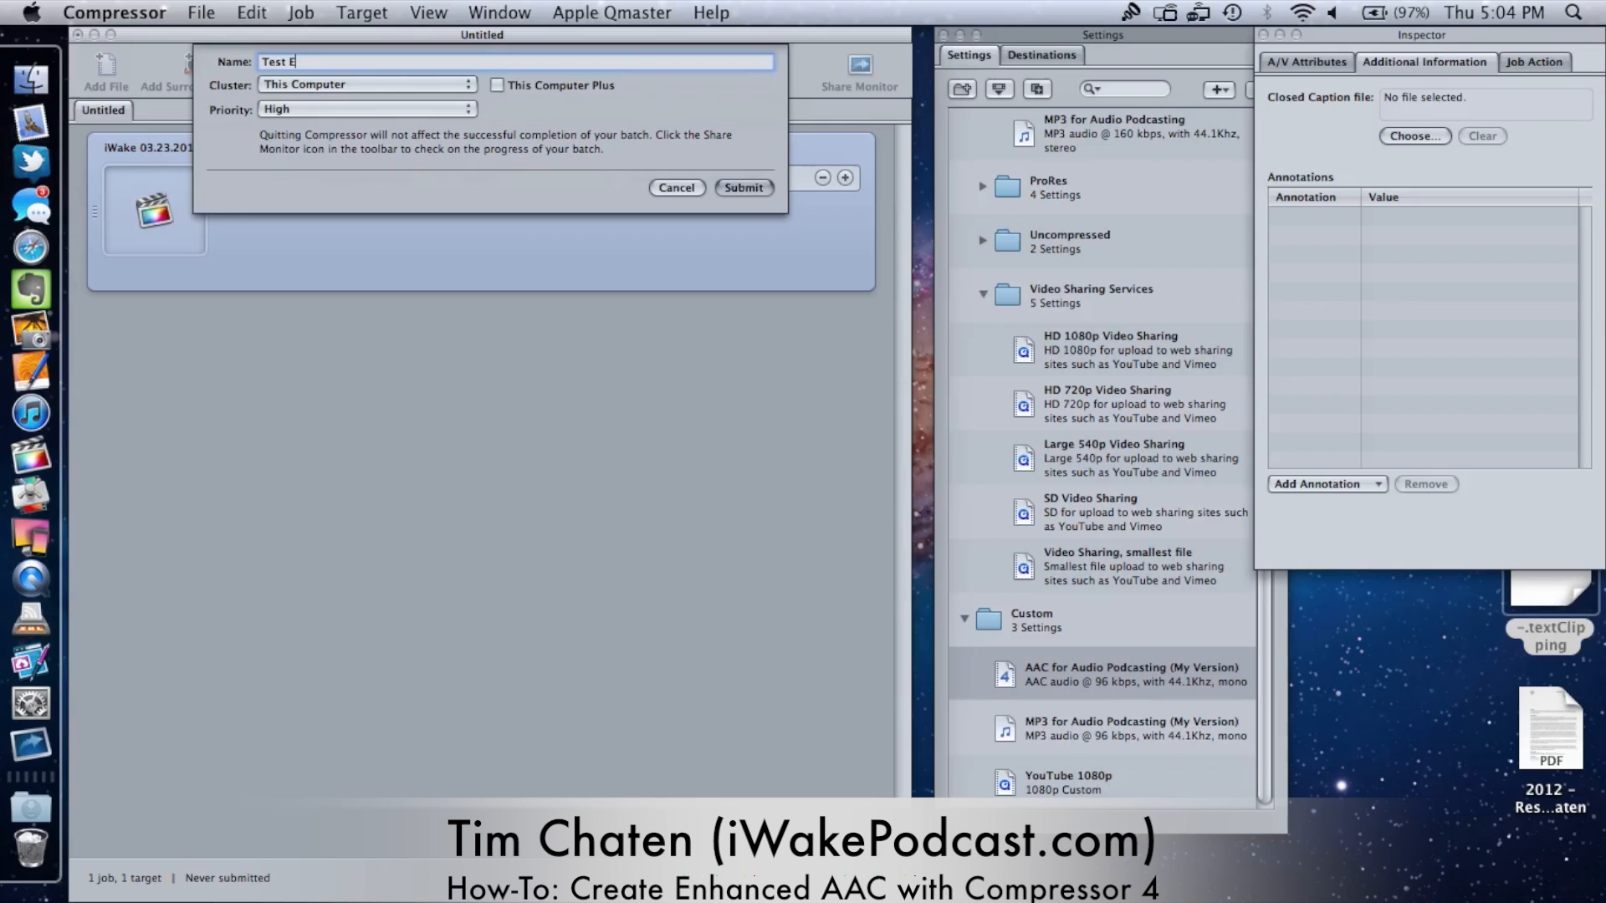
{"action": "left_click", "coordinate": [744, 187]}
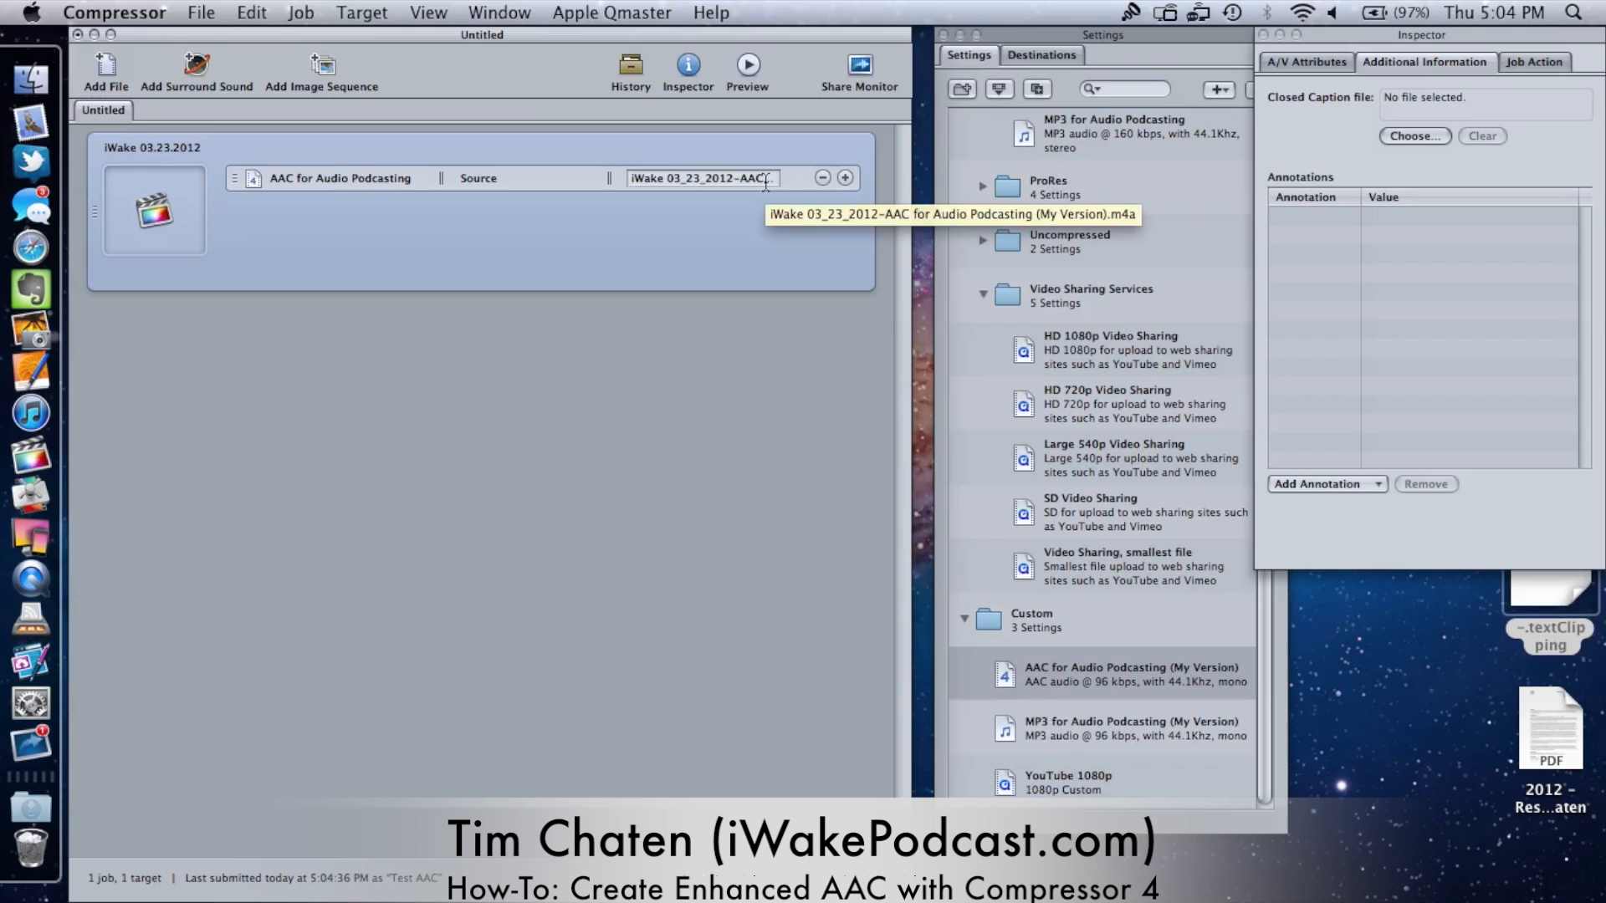
Step: Open Share Monitor and expand the Test AAC batch to check its encoding progress
{"action": "left_click", "coordinate": [858, 67]}
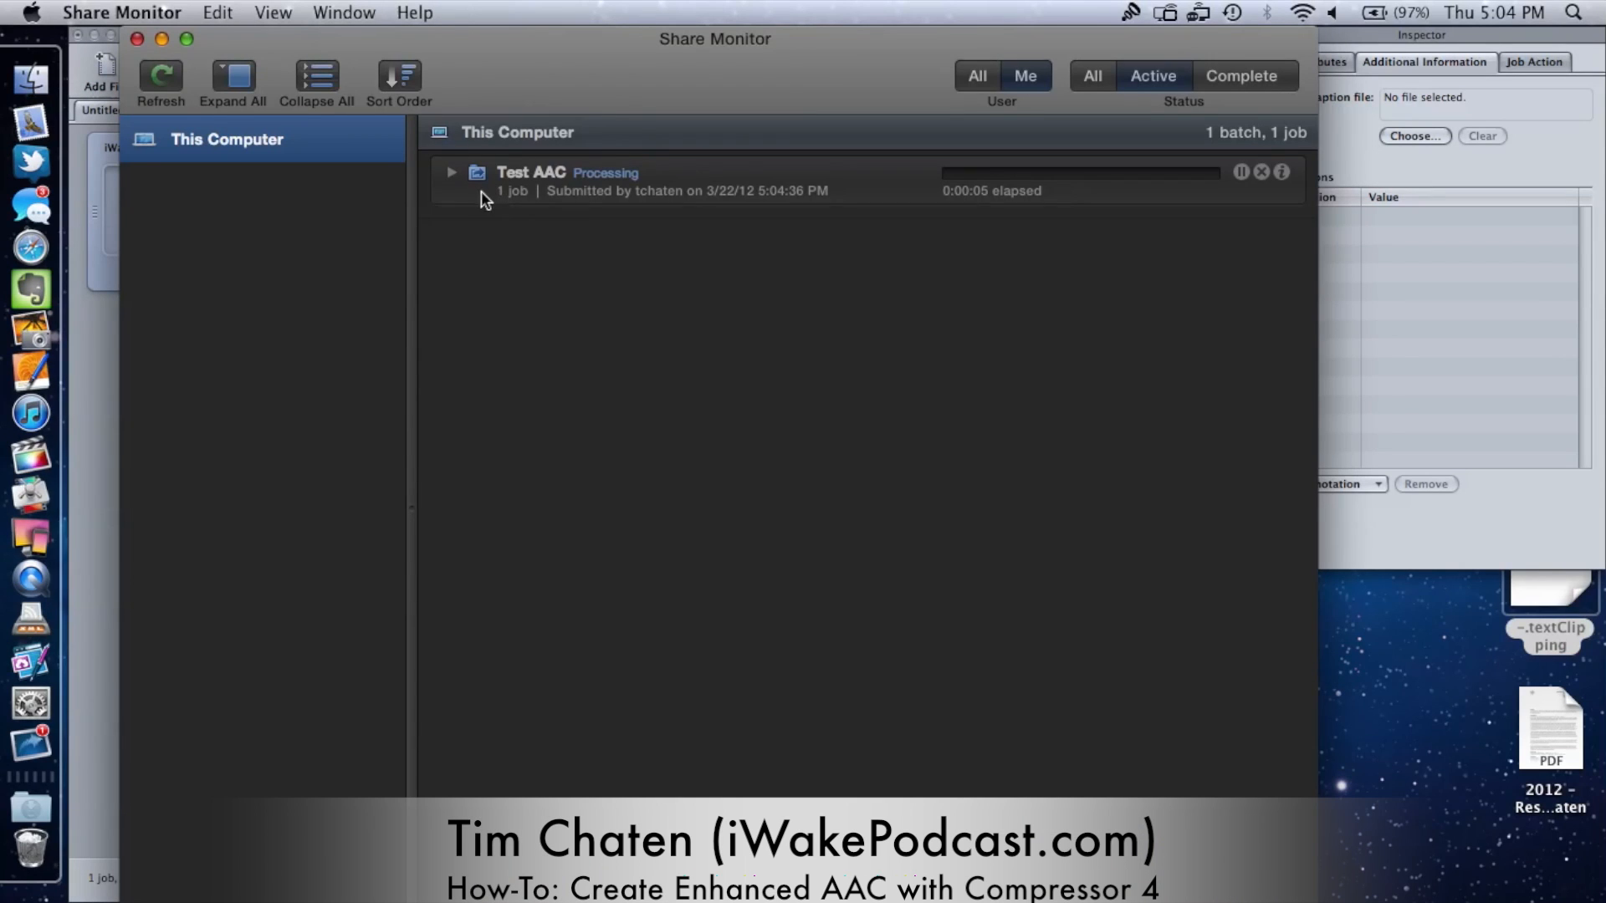
{"action": "left_click", "coordinate": [451, 172]}
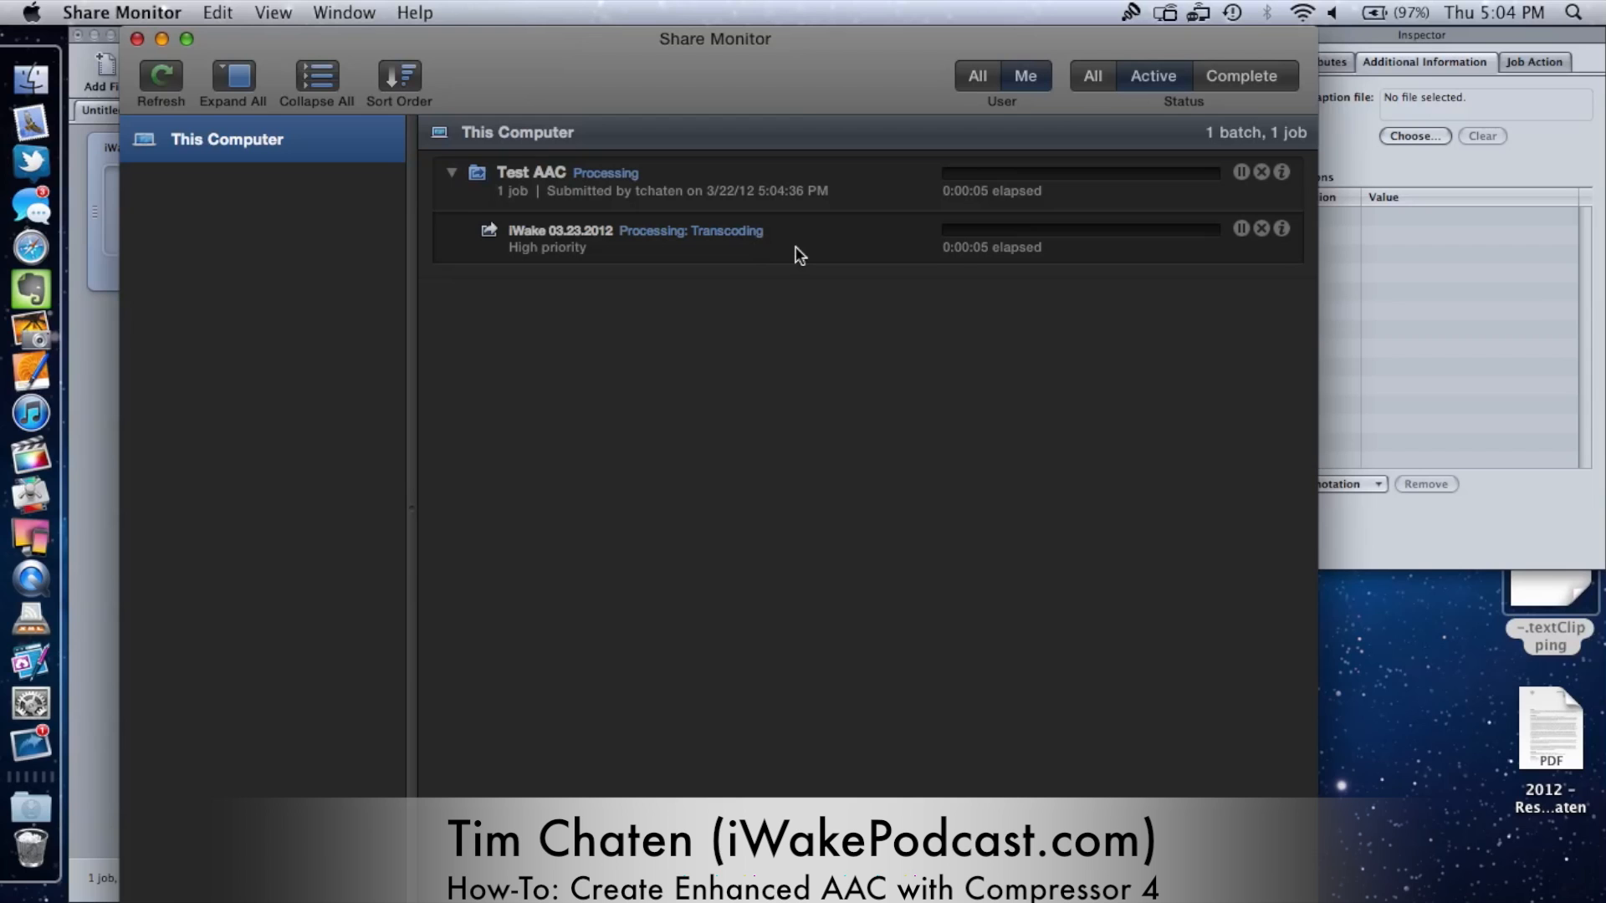
Step: Switch to QuickTime Player and check the exported podcast's Closing, Mid Point and Introduction chapters from its chapter list
{"action": "key", "text": "super+Tab"}
{"action": "key", "text": "super+Tab"}
{"action": "key", "text": "super+Tab"}
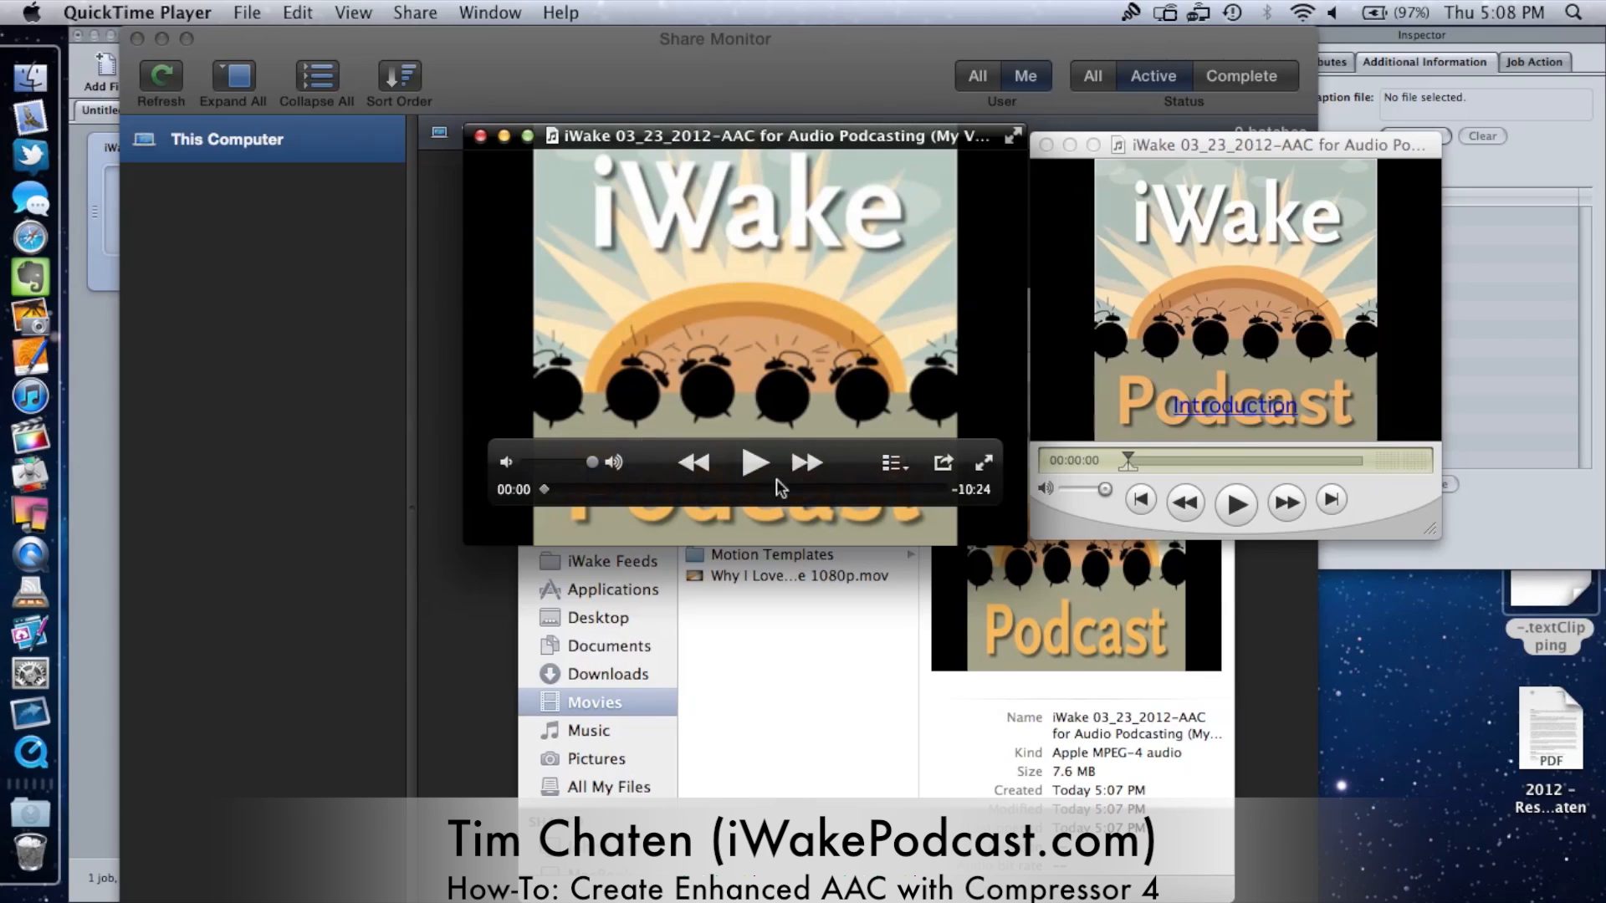
{"action": "left_click", "coordinate": [894, 463]}
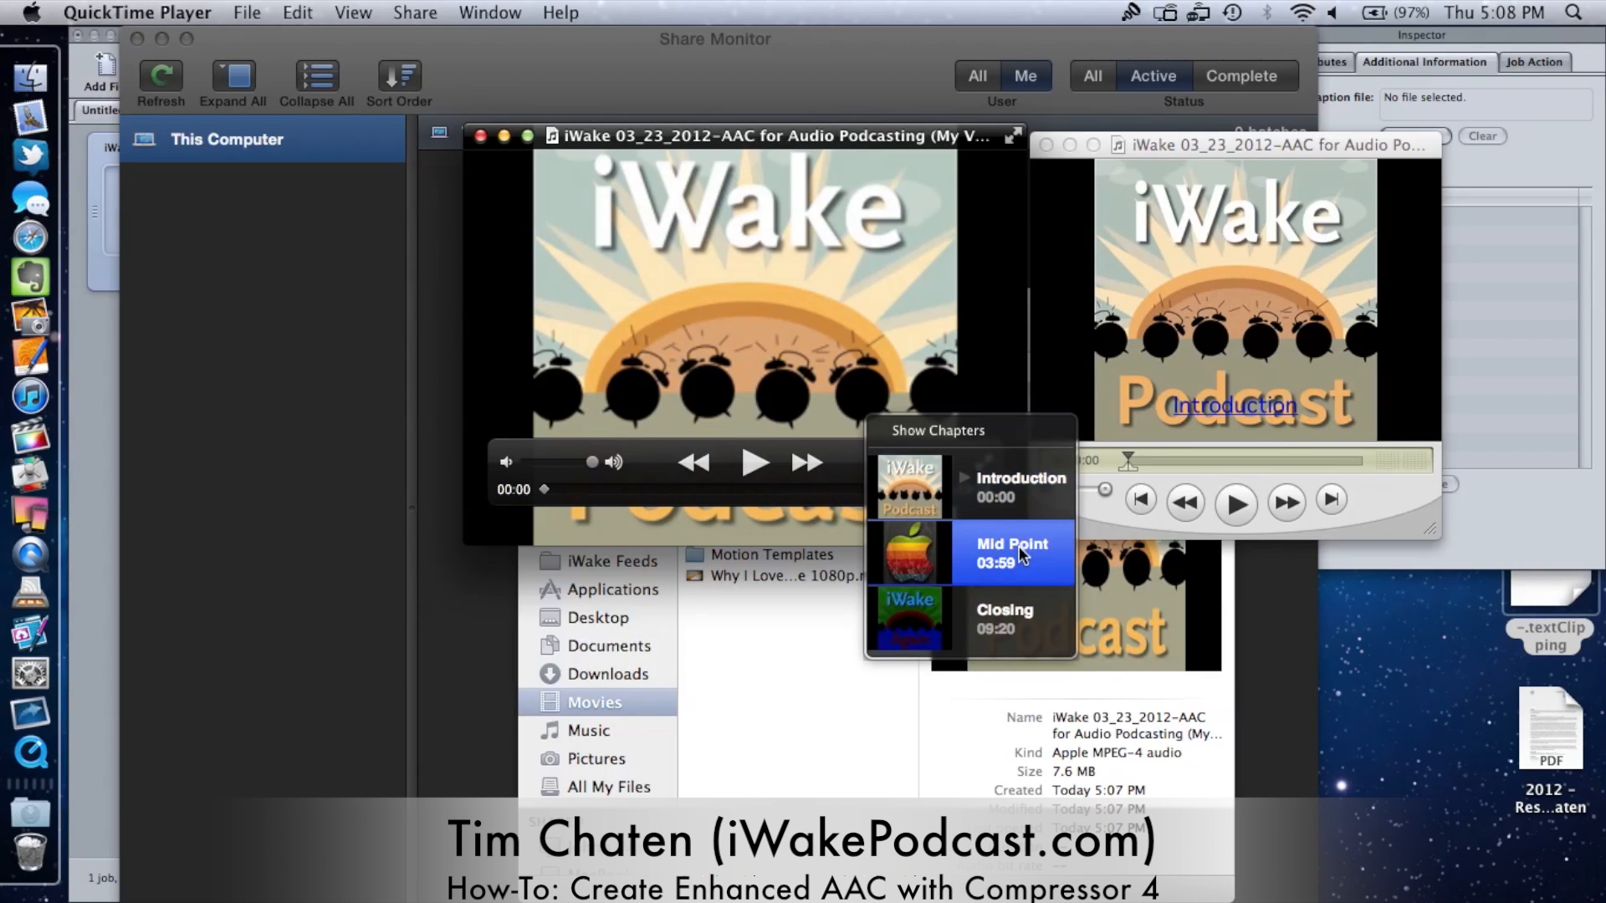
{"action": "left_click", "coordinate": [1047, 616]}
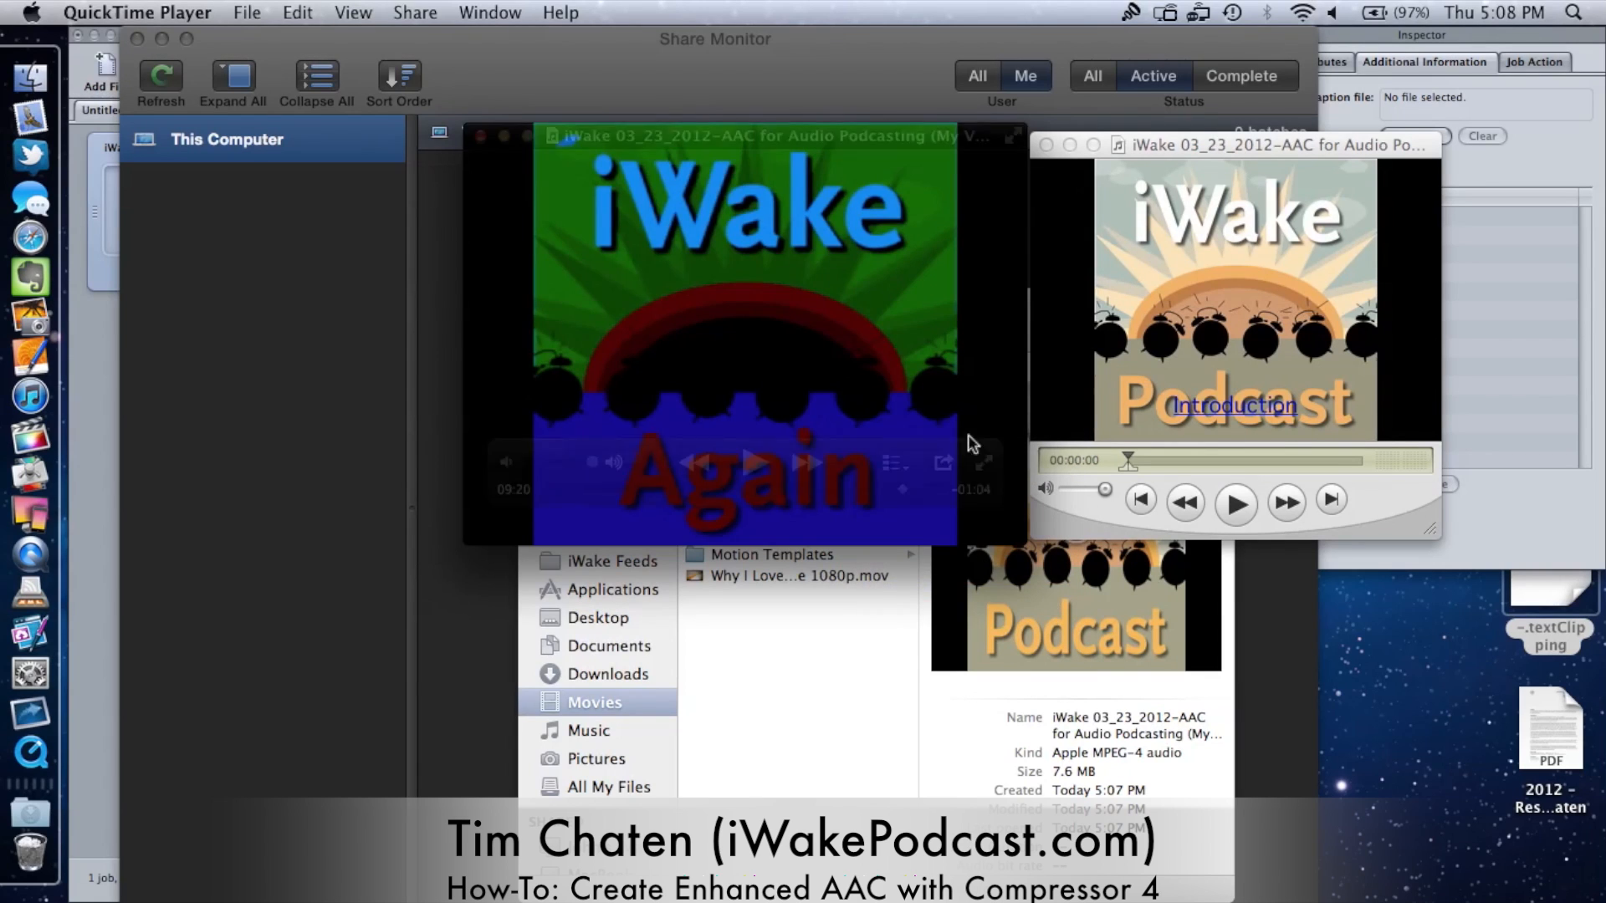
{"action": "left_click", "coordinate": [899, 470]}
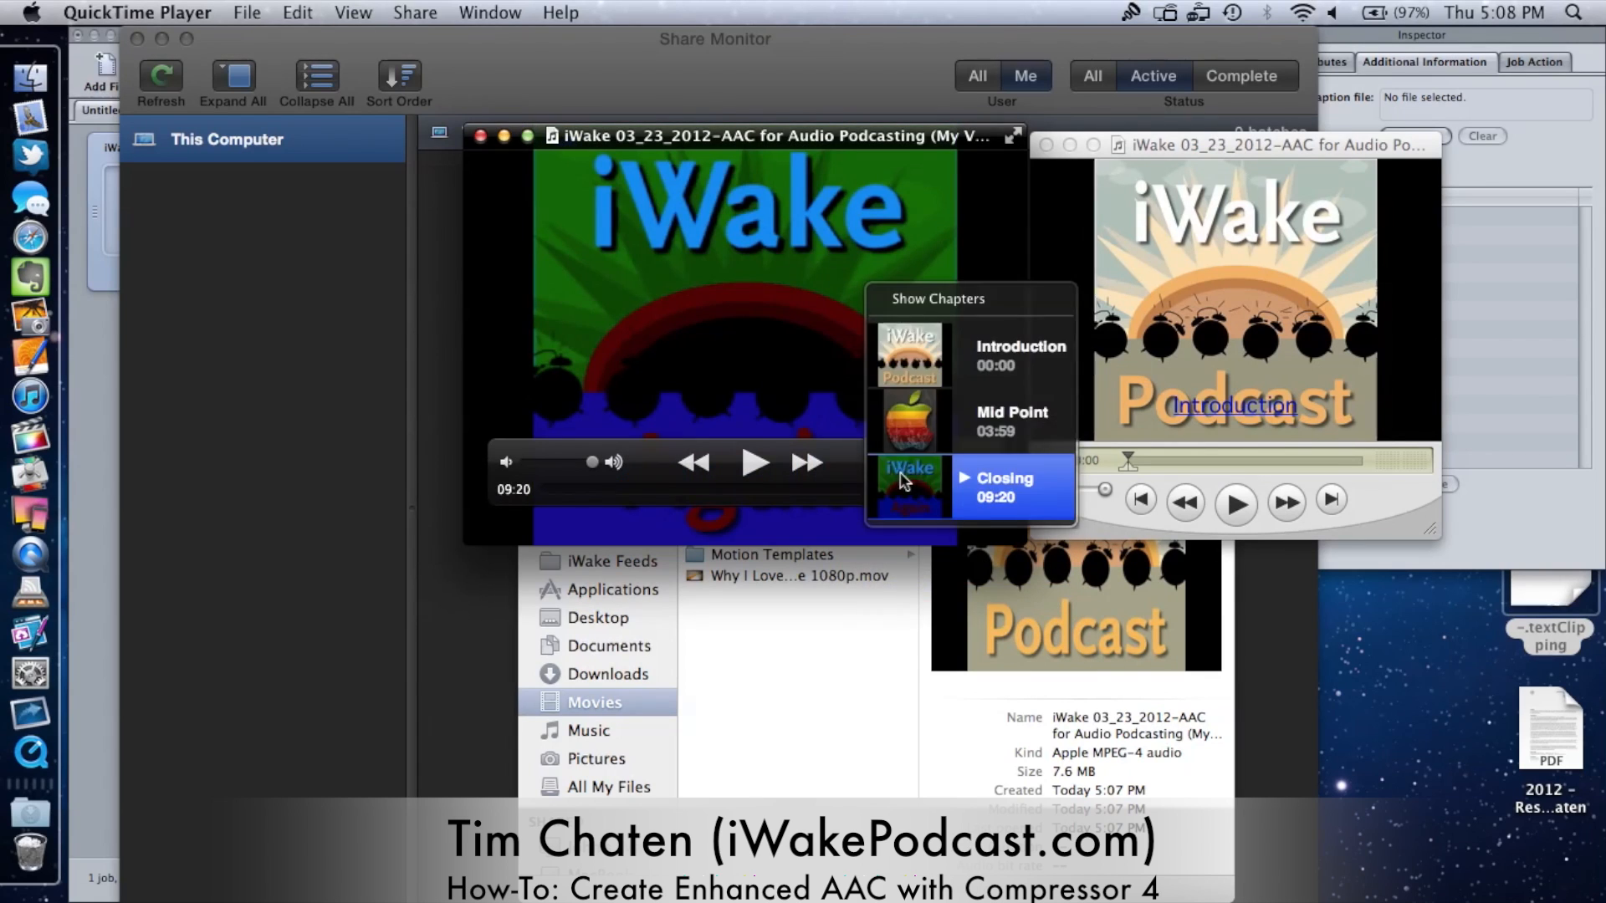
{"action": "left_click", "coordinate": [956, 434]}
{"action": "left_click", "coordinate": [906, 463]}
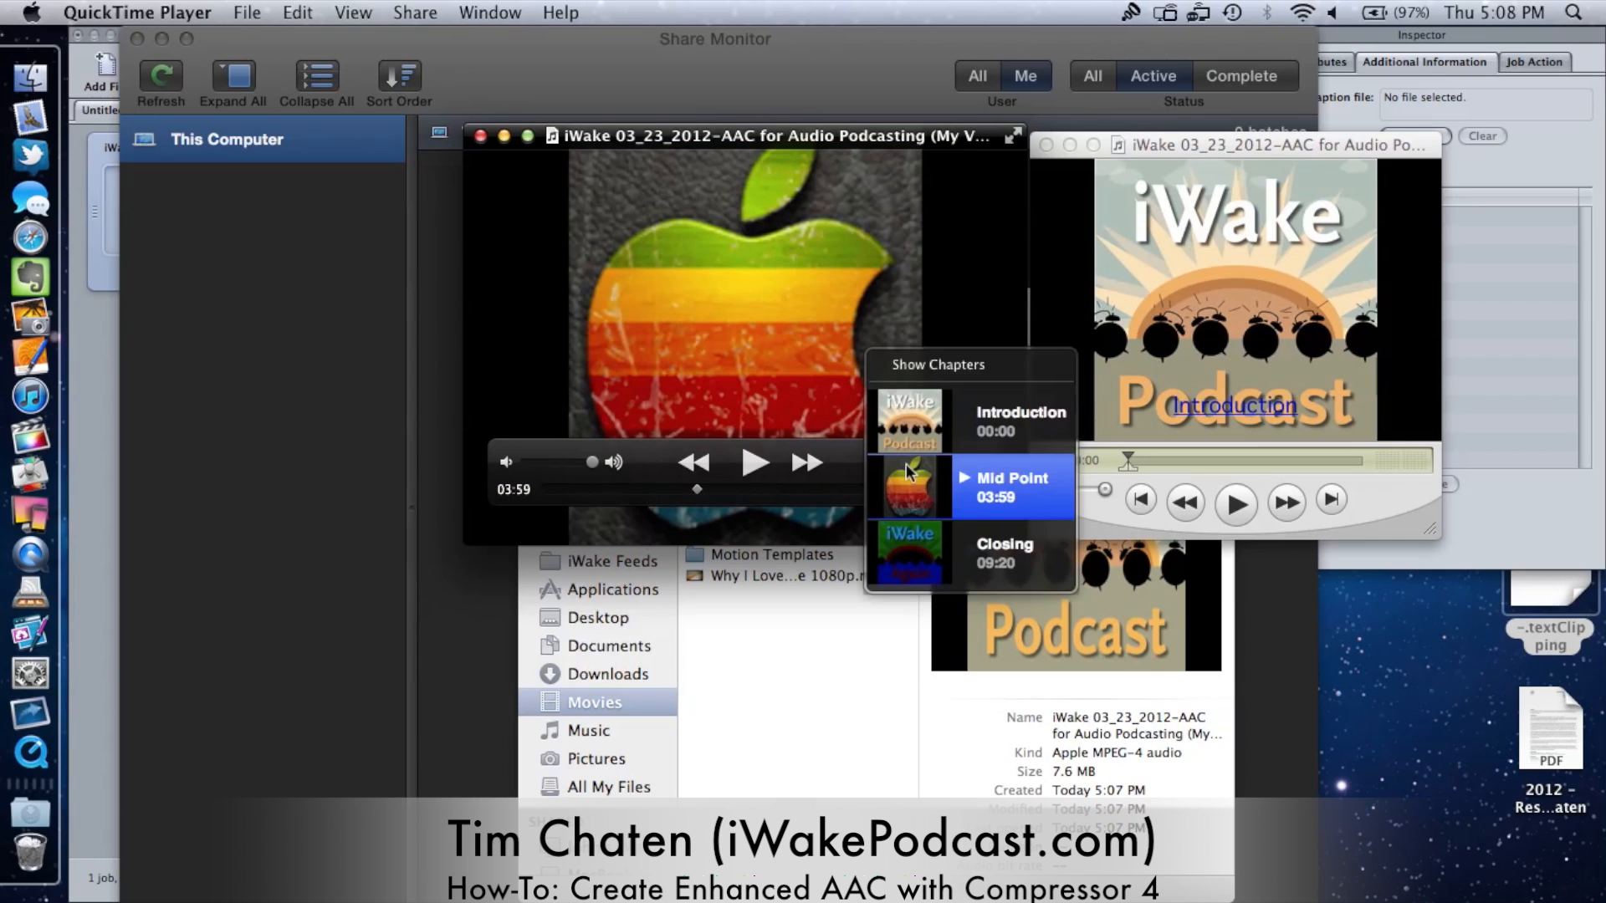
{"action": "left_click", "coordinate": [939, 429]}
Step: Play the exported podcast full screen and skip ahead to about 04:26 to check the Mid Point artwork
{"action": "left_click", "coordinate": [744, 472]}
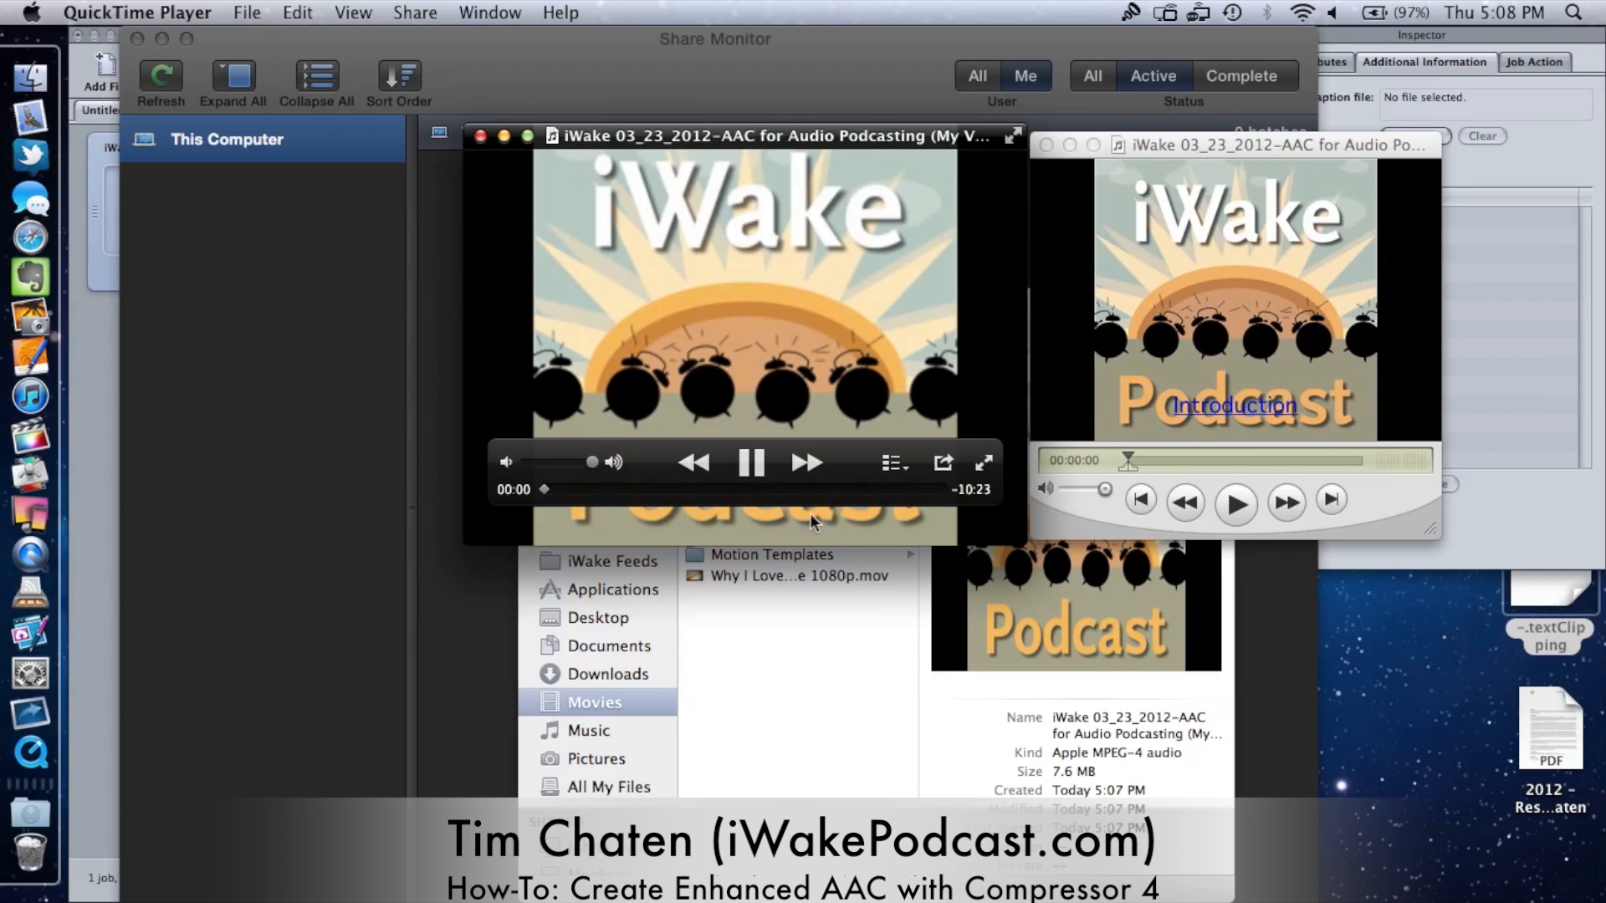
{"action": "left_click", "coordinate": [983, 463]}
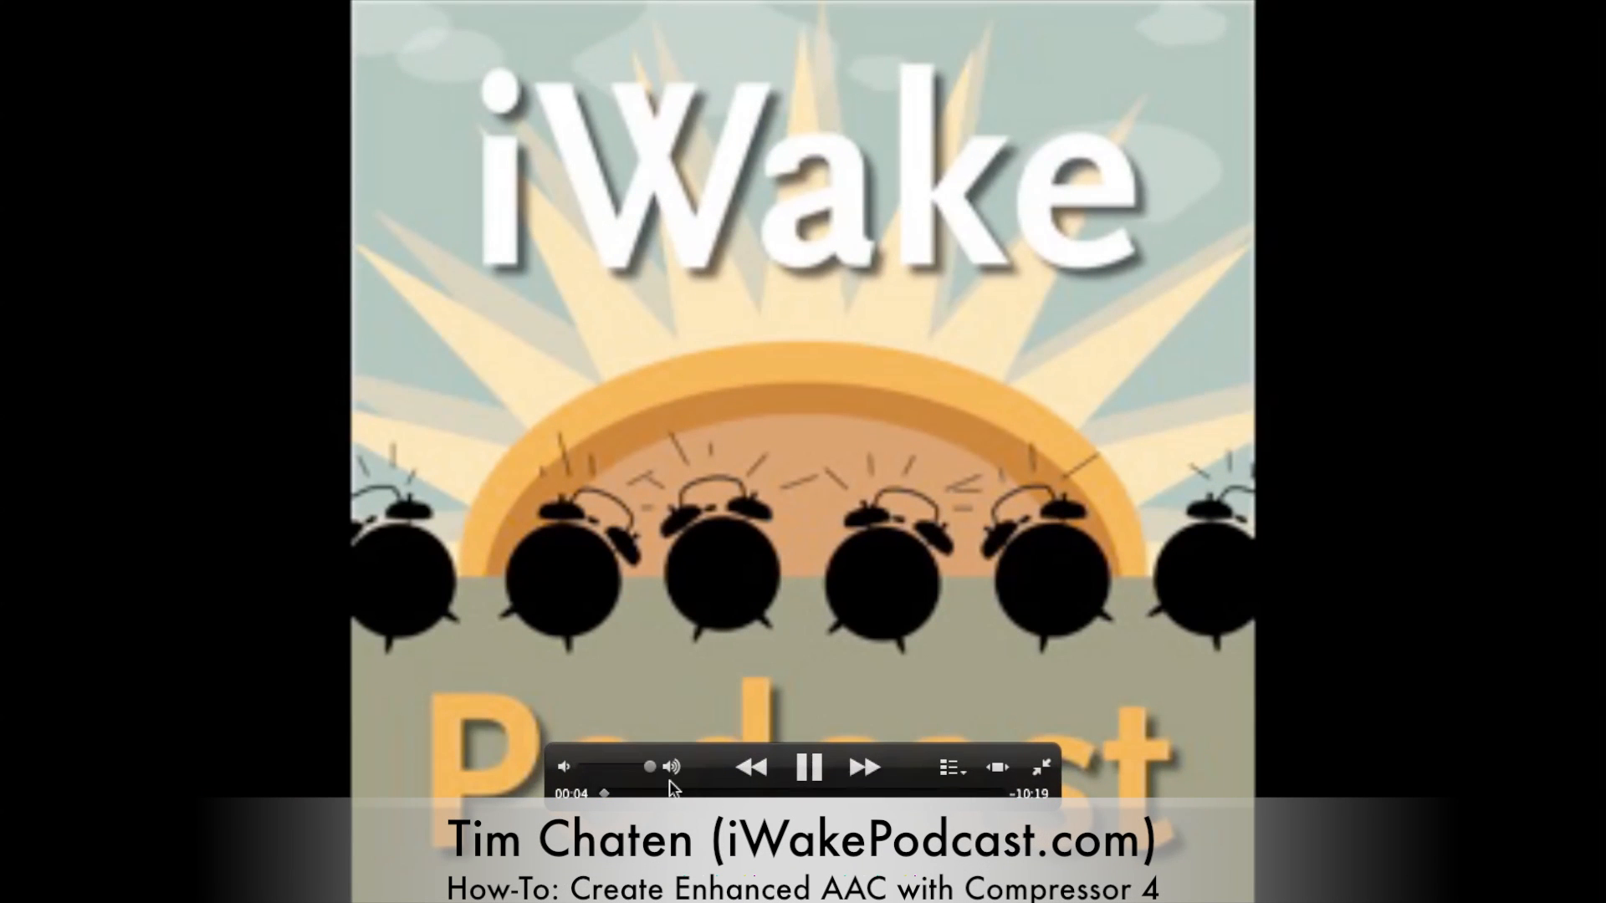
{"action": "left_click", "coordinate": [670, 793]}
{"action": "left_click", "coordinate": [772, 793]}
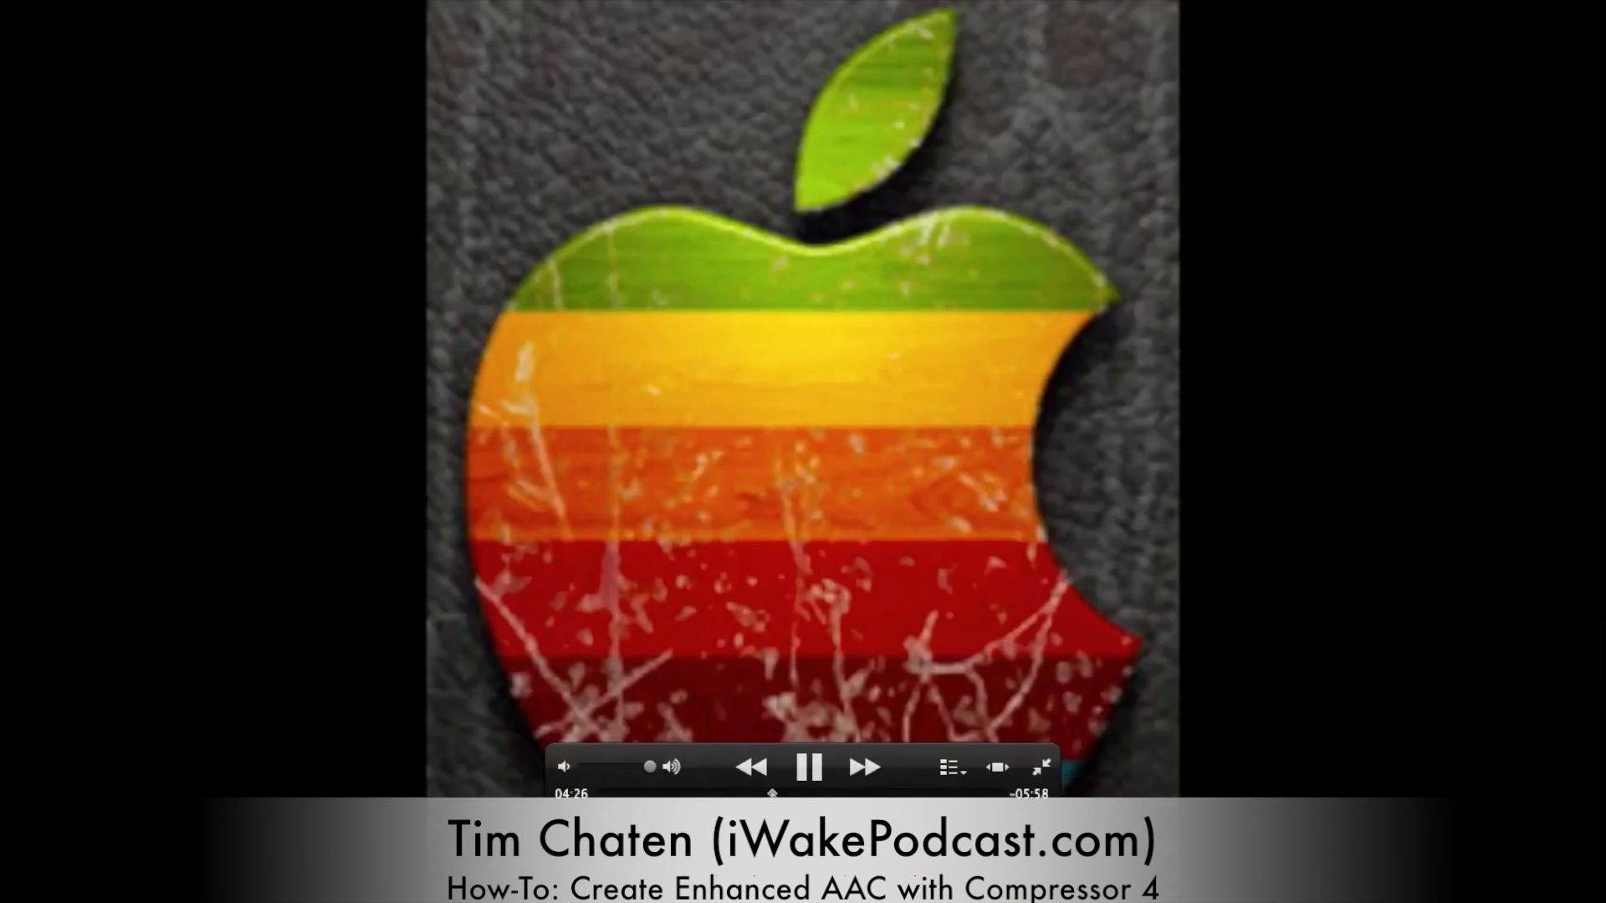